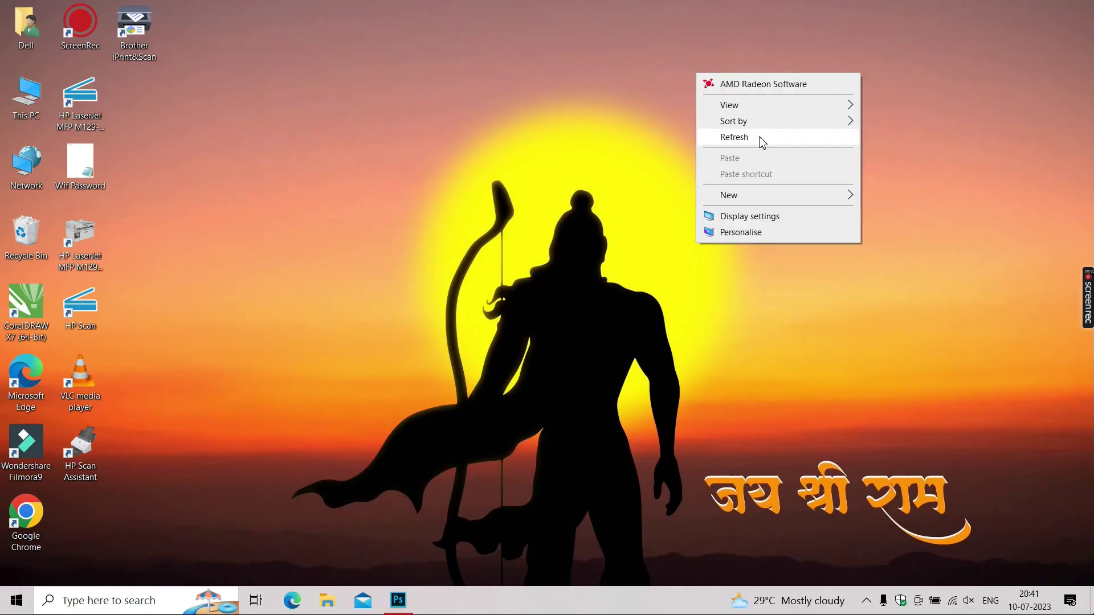
# Create a new 2000 × 2308 pixel document at 250 pixels per inch.
pyautogui.click(758, 138)
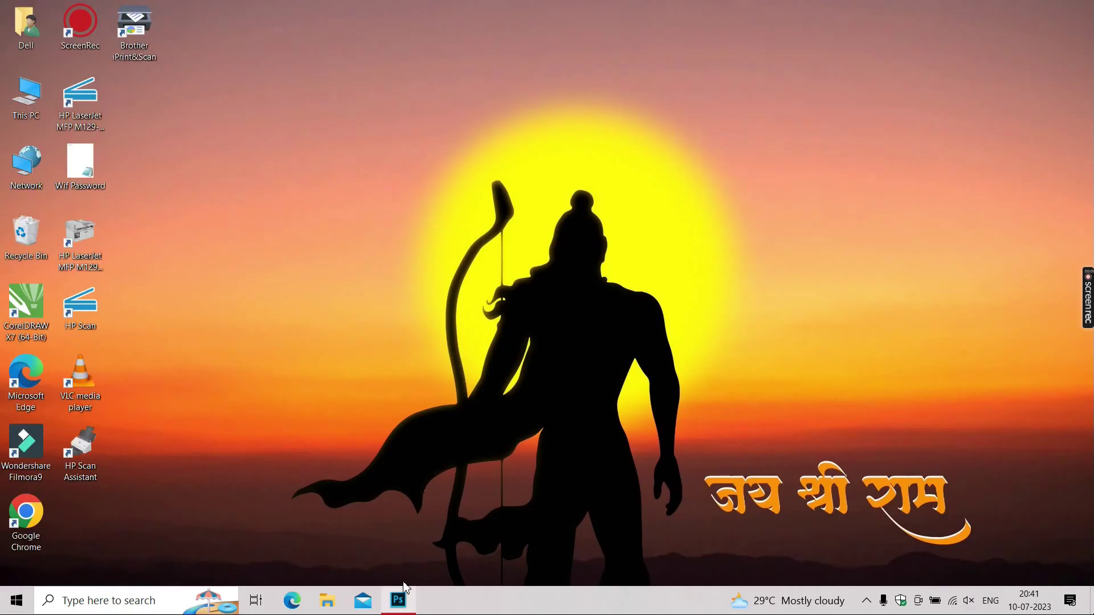
pyautogui.click(399, 599)
pyautogui.hotkey('ctrl', 'n')
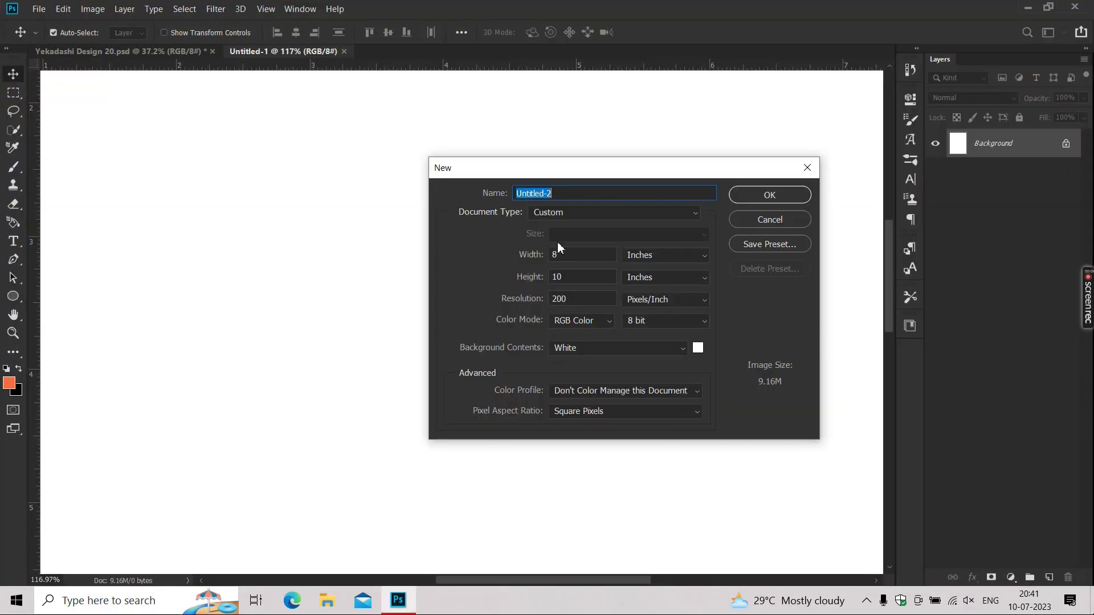
pyautogui.click(625, 259)
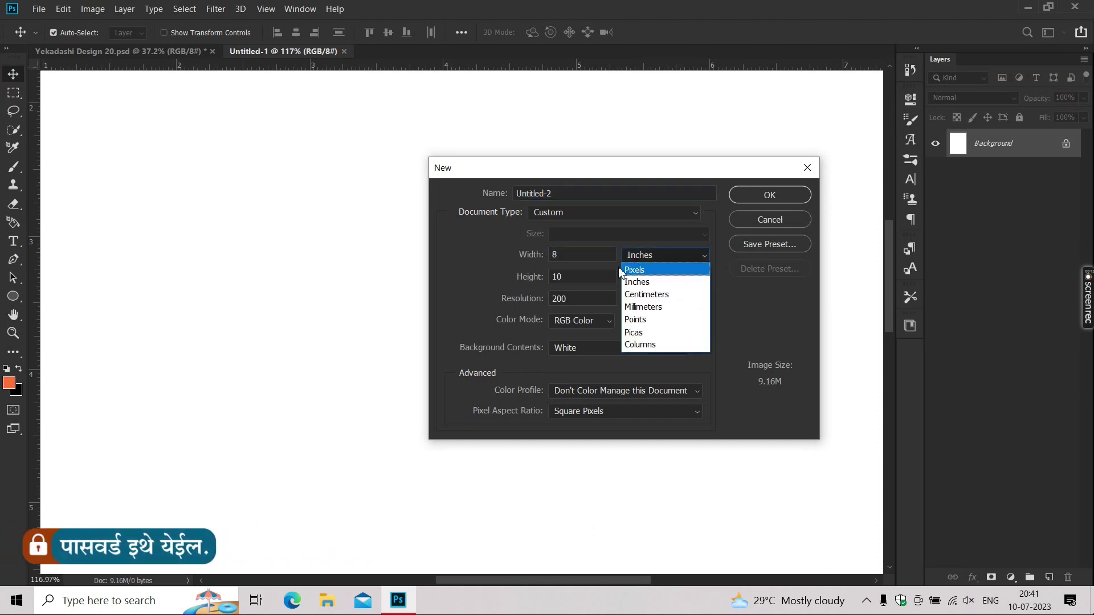
pyautogui.write('2000230')
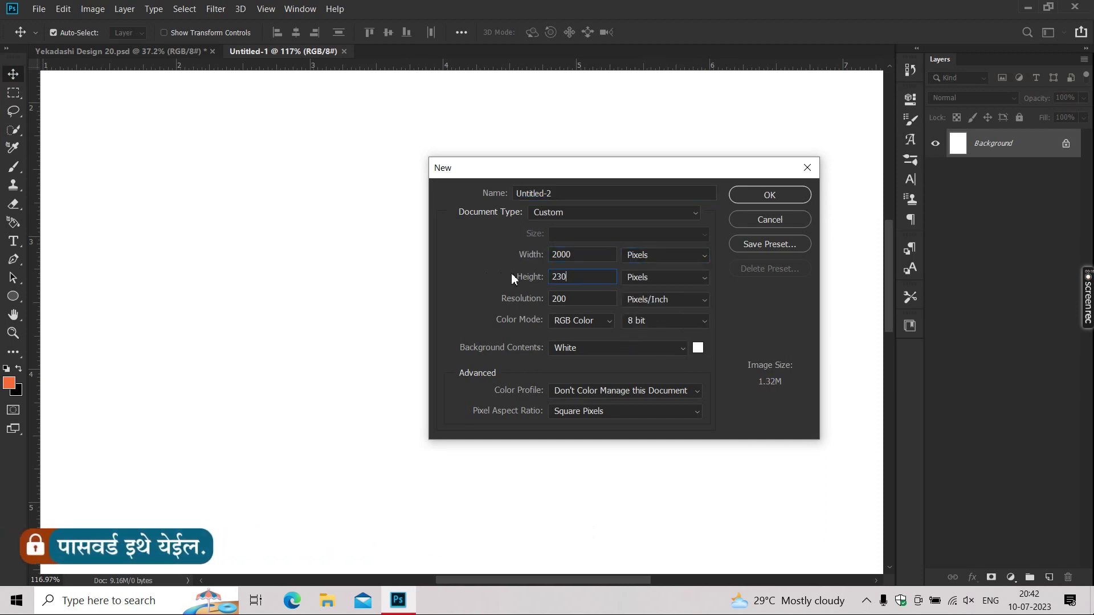
pyautogui.write('8')
pyautogui.press('Tab')
pyautogui.write('250')
pyautogui.press('Return')
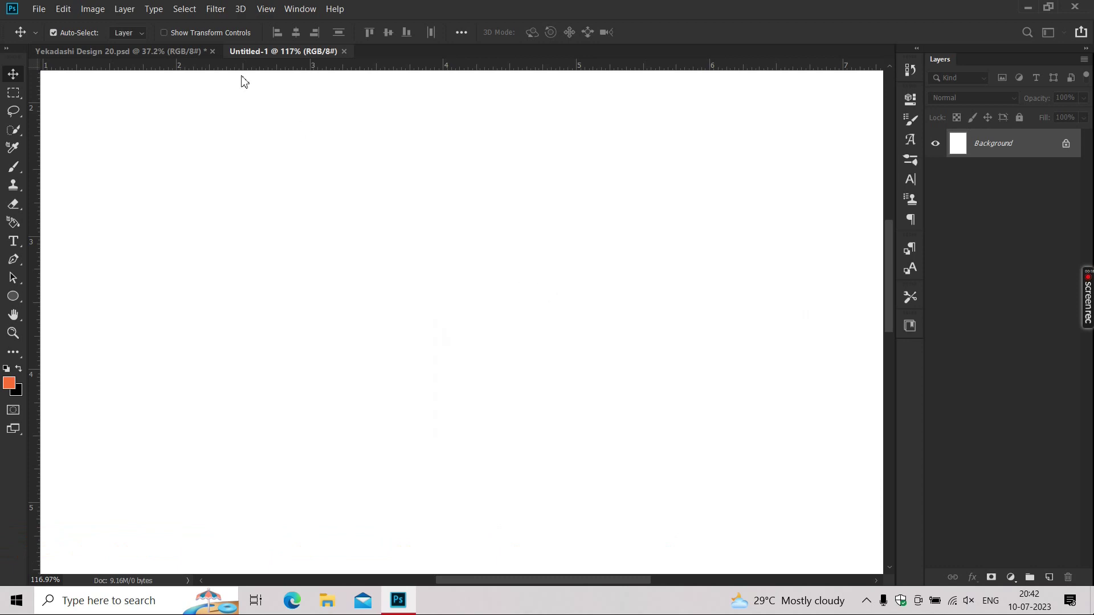
pyautogui.moveTo(213, 76); pyautogui.dragTo(318, 71)
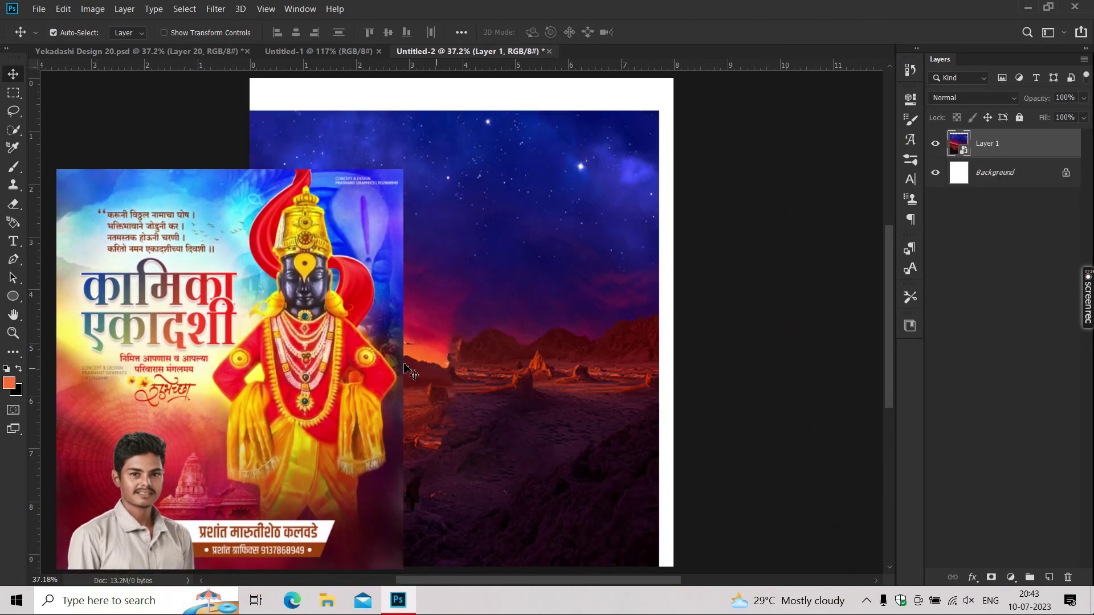
# Align the starry desert photo to the canvas top and Gaussian blur it at 78.4 px.
pyautogui.moveTo(446, 358)
pyautogui.mouseDown()
pyautogui.moveTo(481, 380)
pyautogui.moveTo(497, 376)
pyautogui.mouseUp()
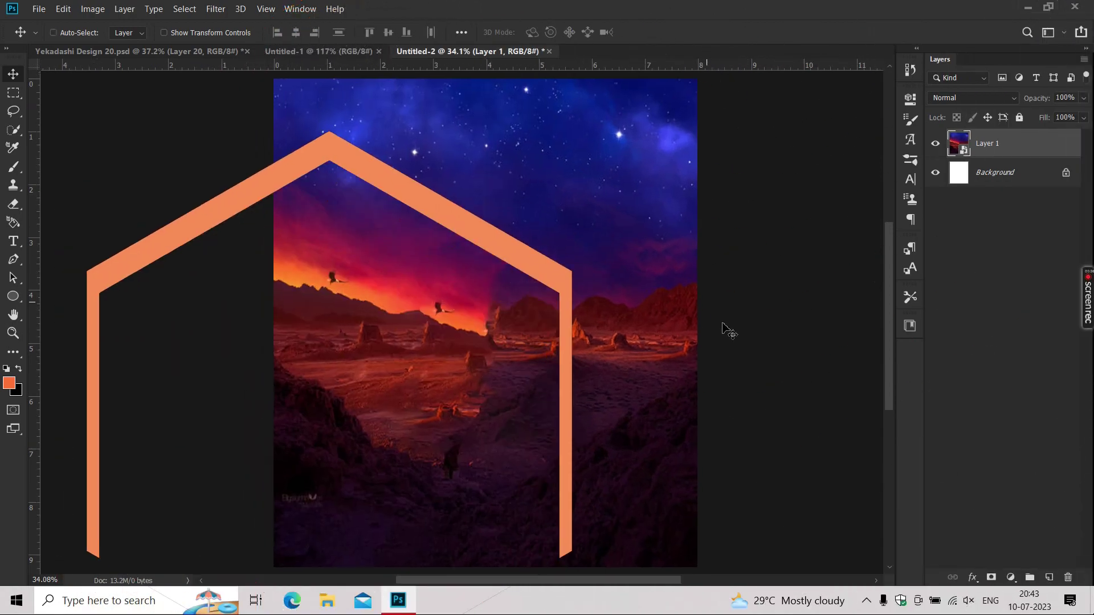
pyautogui.click(215, 9)
pyautogui.moveTo(222, 161)
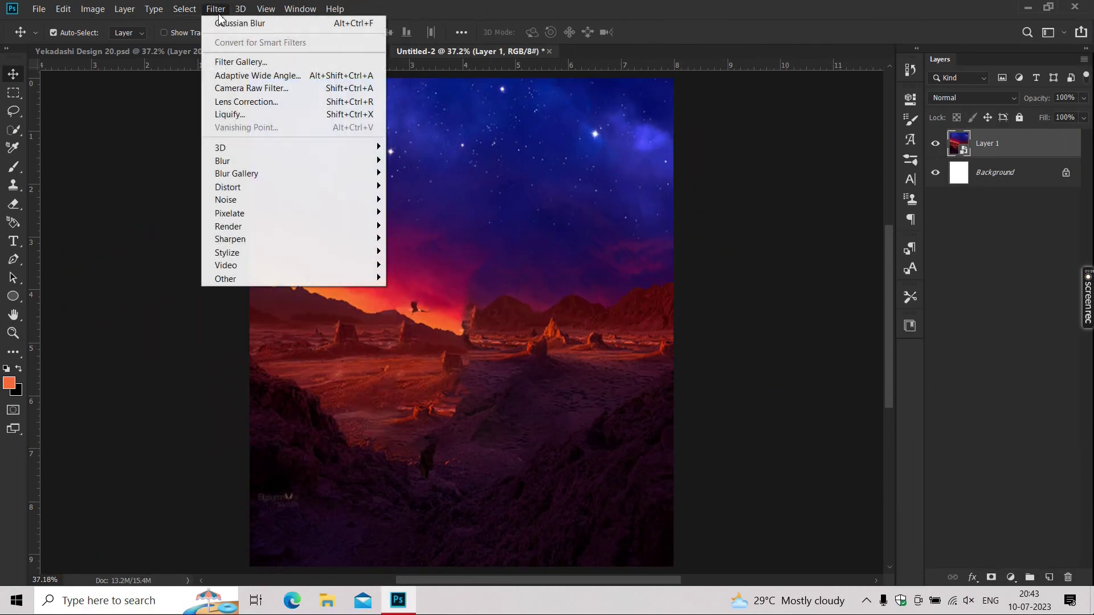
pyautogui.click(400, 213)
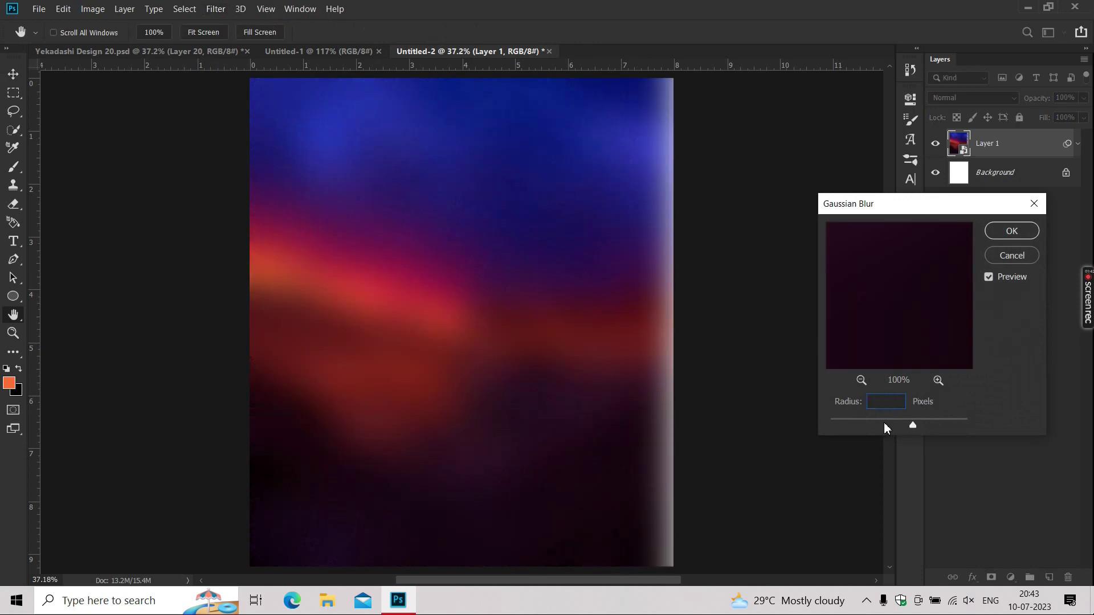
pyautogui.moveTo(884, 423); pyautogui.dragTo(898, 420)
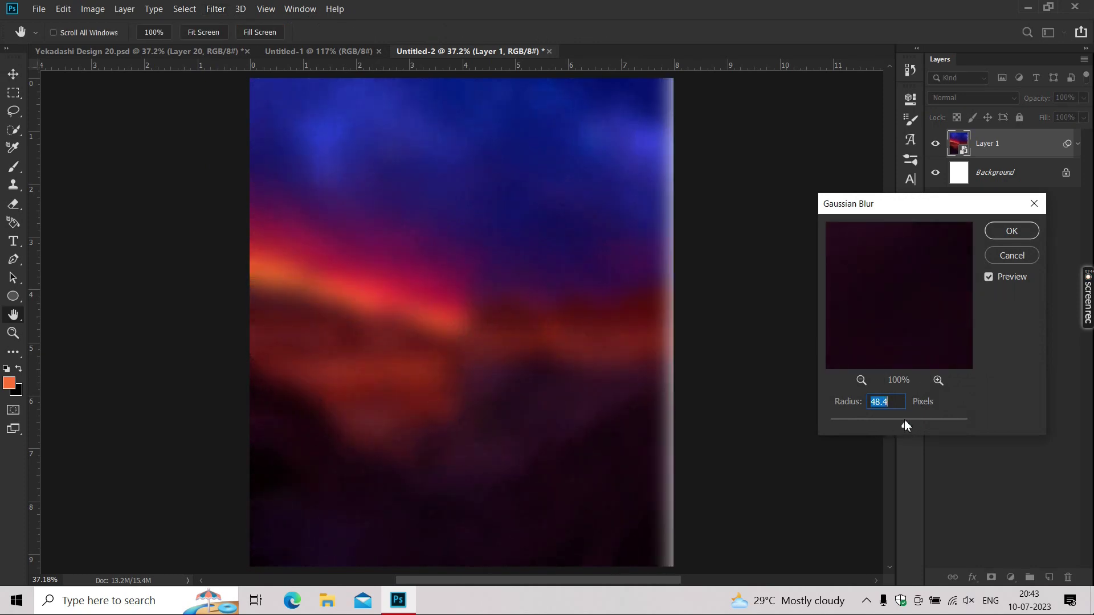
pyautogui.moveTo(910, 425); pyautogui.dragTo(913, 425)
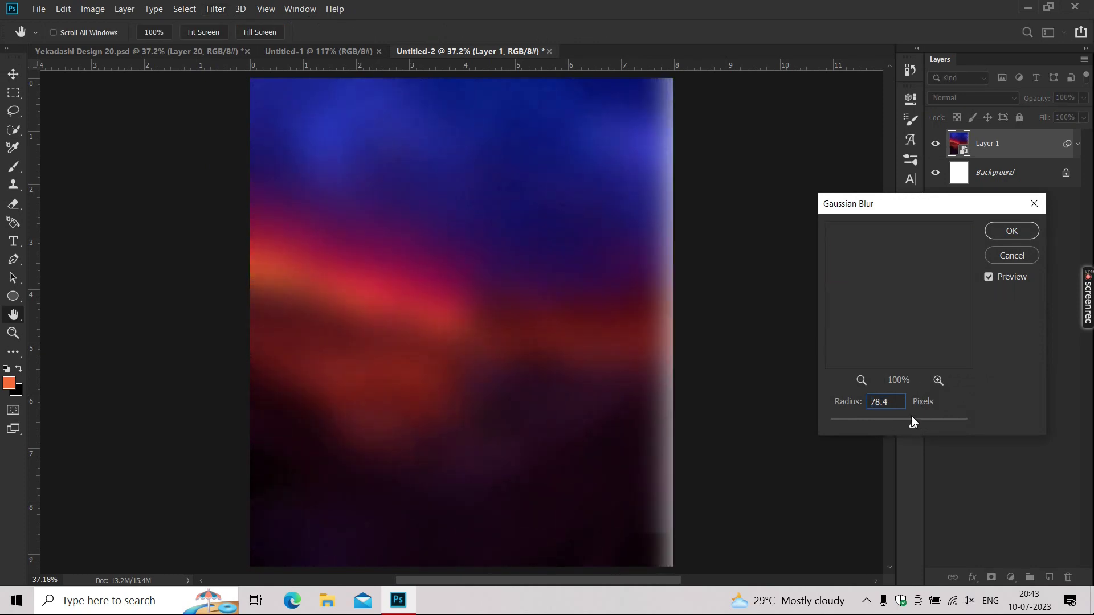
pyautogui.click(1010, 231)
# Resize the blurred desert photo to fill the canvas.
pyautogui.press('v')
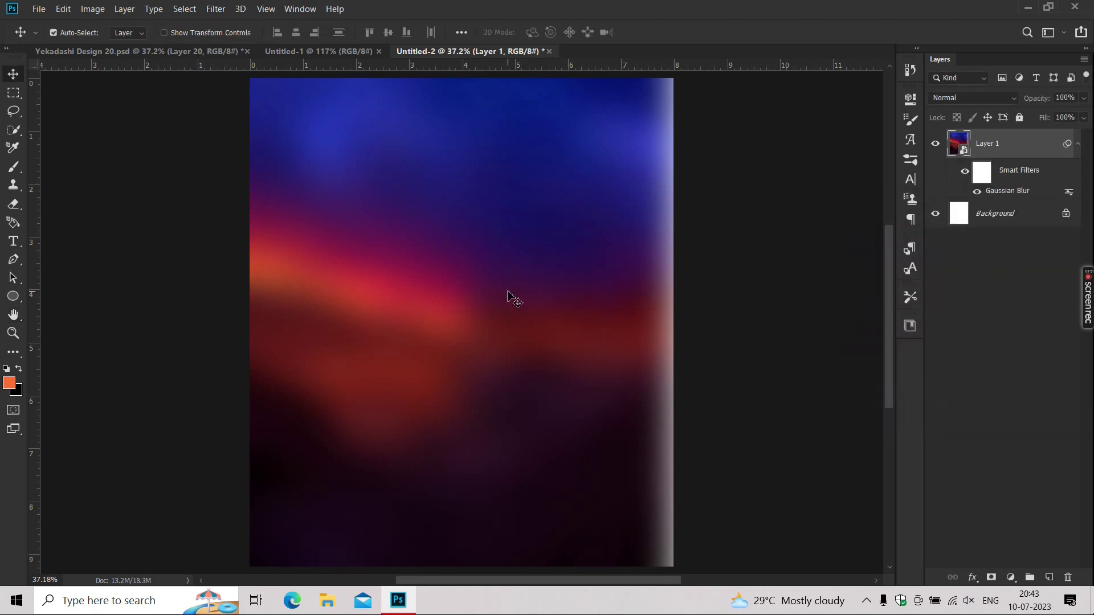
pyautogui.scroll(-1, 510, 297)
pyautogui.hotkey('ctrl', 't')
pyautogui.scroll(5, 686, 328)
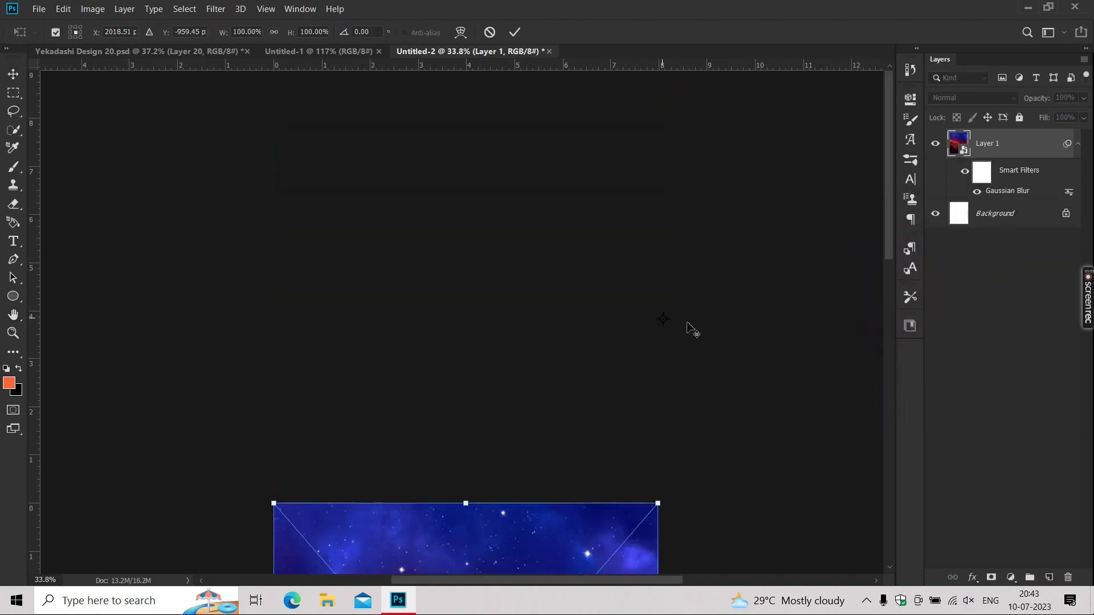
pyautogui.hotkey('ctrl', '0')
pyautogui.press('Return')
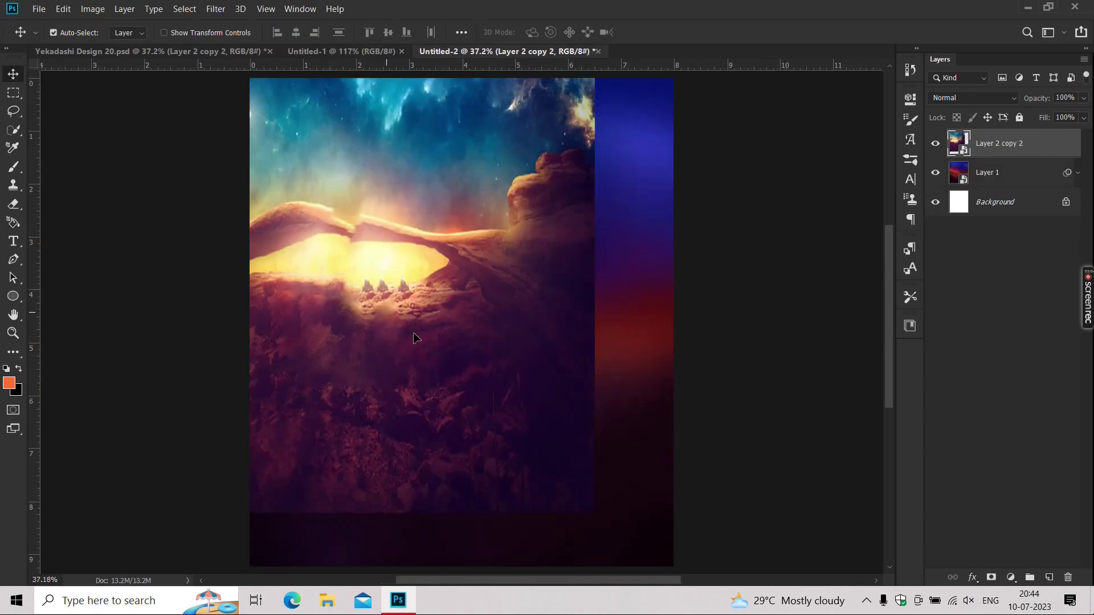
# Shift the canyon photo right and down and give it a Gaussian Blur too.
pyautogui.moveTo(415, 338)
pyautogui.mouseDown()
pyautogui.moveTo(449, 360)
pyautogui.moveTo(448, 318)
pyautogui.mouseUp()
pyautogui.scroll(-1, 447, 317)
pyautogui.click(216, 9)
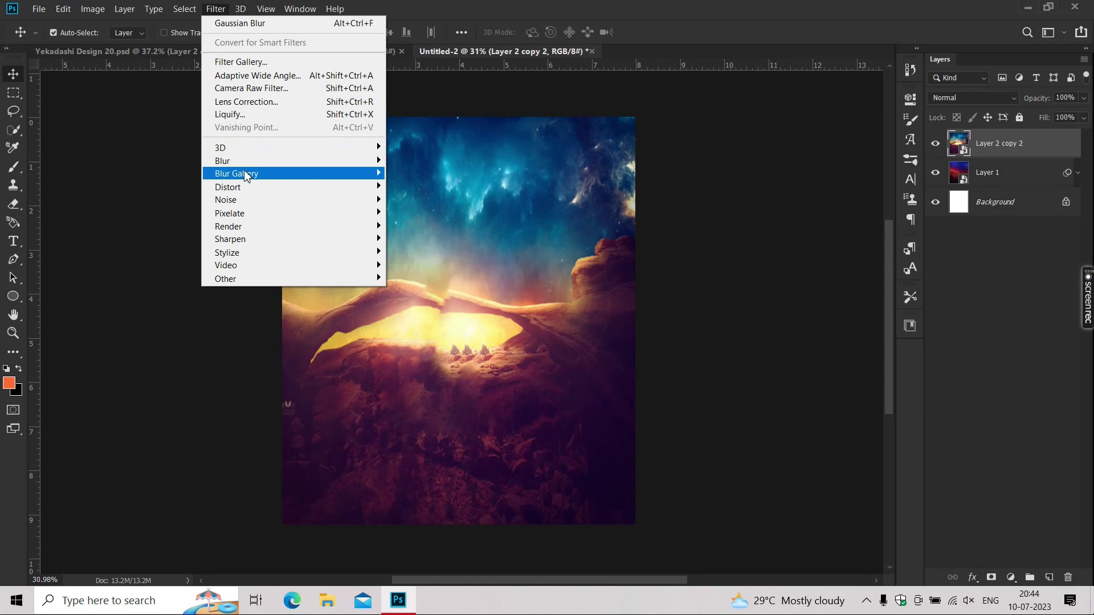
pyautogui.click(254, 29)
pyautogui.click(1001, 235)
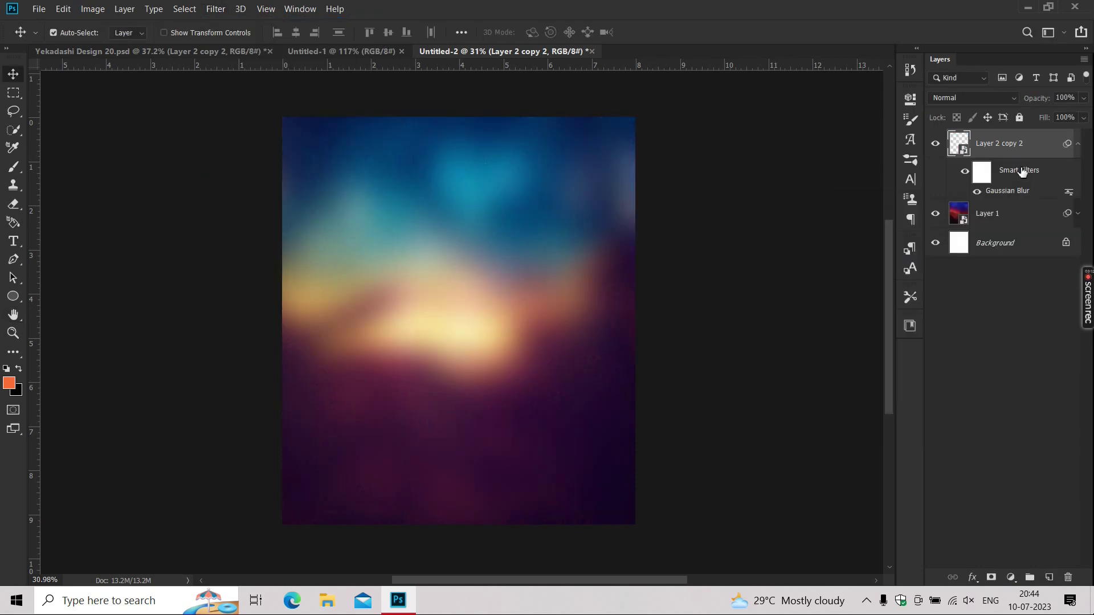
pyautogui.rightClick(1018, 155)
pyautogui.click(1078, 144)
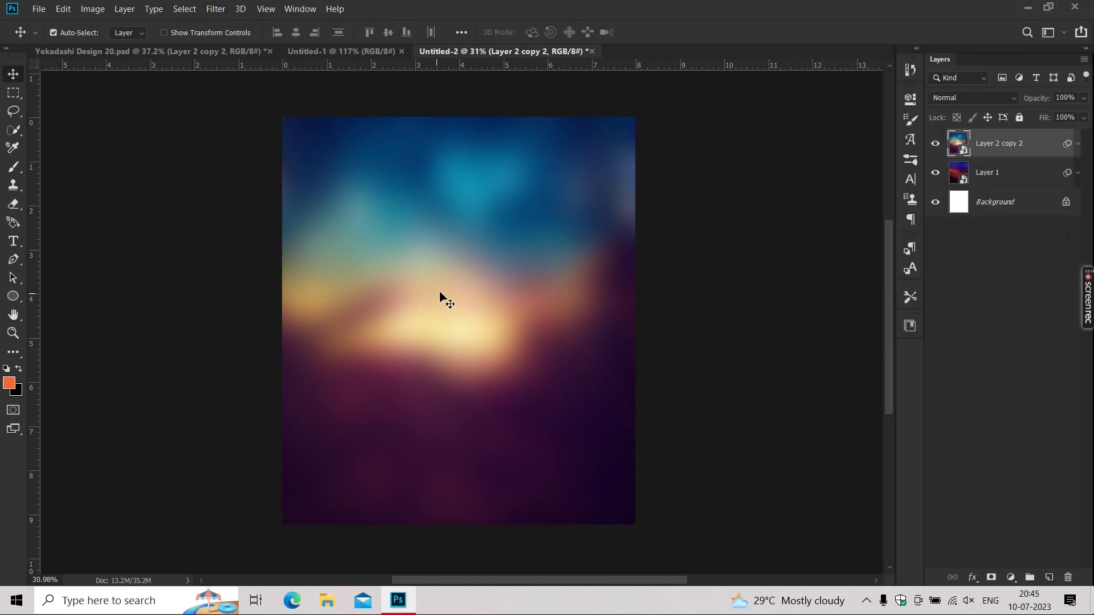
pyautogui.scroll(1, 445, 292)
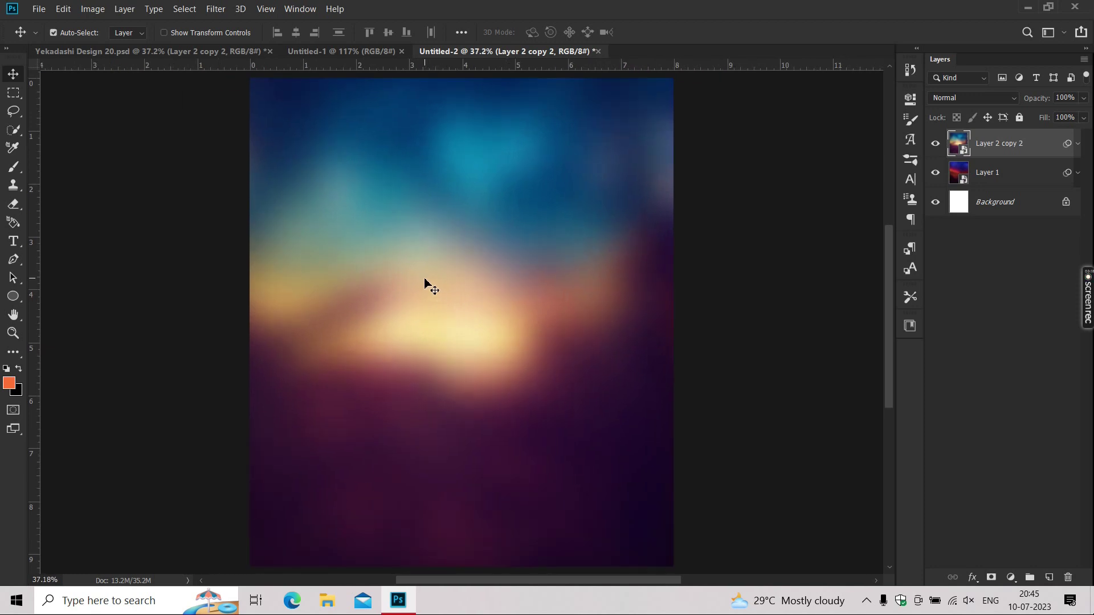
# Paste the Vitthal figure onto the canvas and add a white कामिका title.
pyautogui.hotkey('ctrl', 'v')
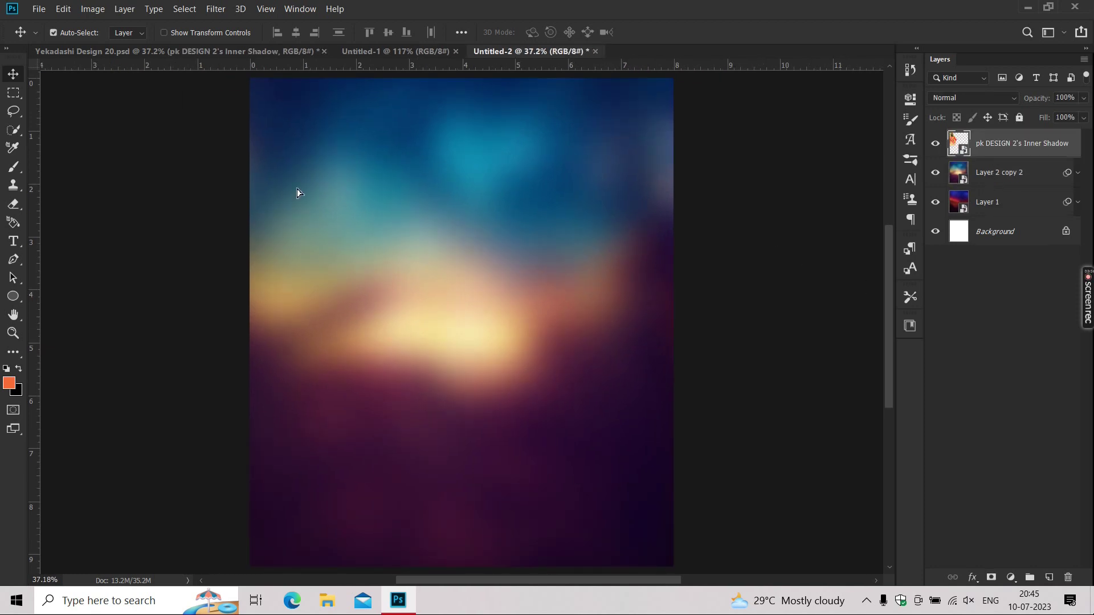
pyautogui.moveTo(298, 190); pyautogui.dragTo(532, 308)
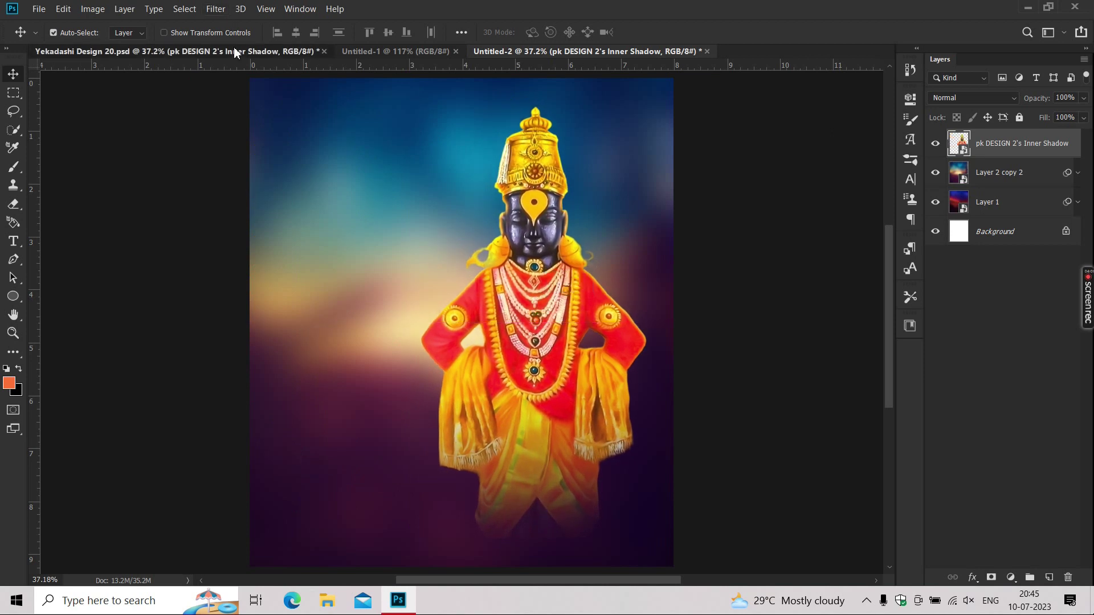
pyautogui.press('t')
pyautogui.click(340, 247)
pyautogui.hotkey('ctrl', 'v')
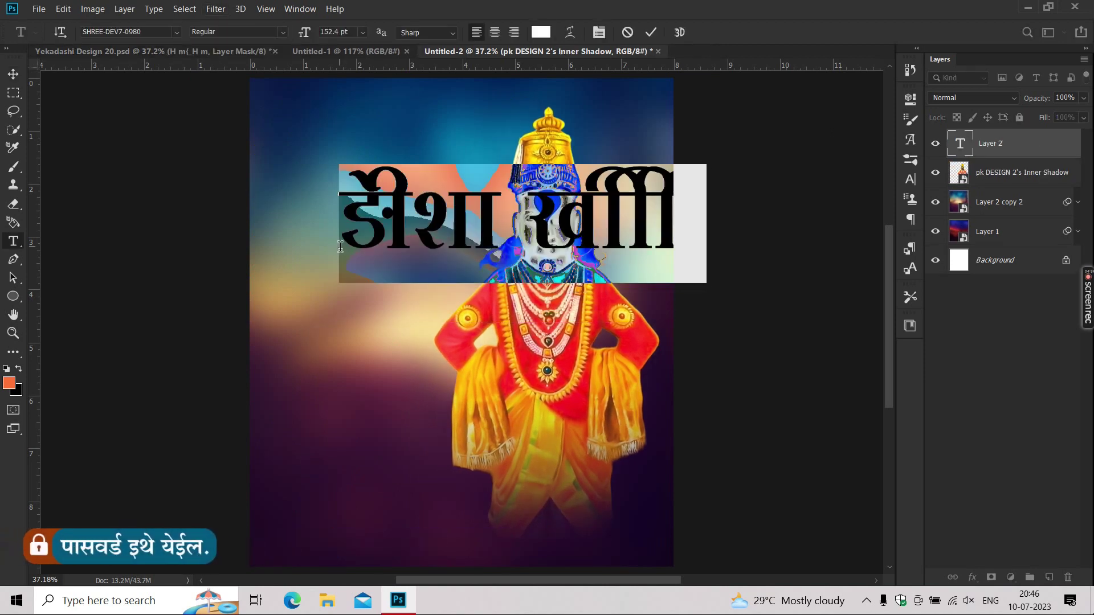
pyautogui.write('कामिका')
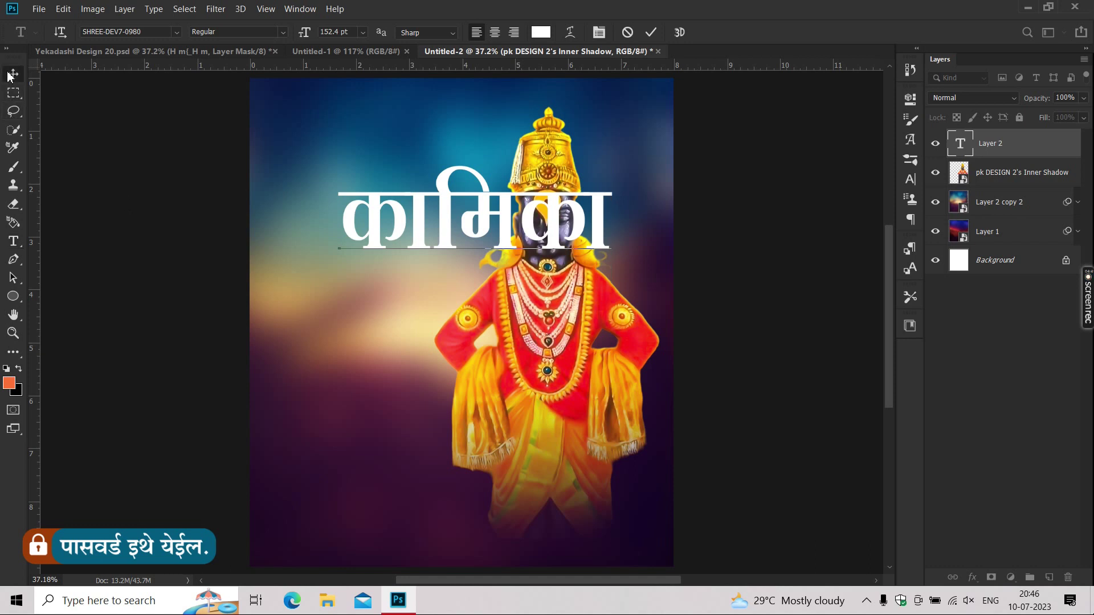
pyautogui.click(10, 77)
# Move and shrink the कामिका title, then duplicate it just below.
pyautogui.moveTo(463, 234); pyautogui.dragTo(383, 253)
pyautogui.hotkey('ctrl', 't')
pyautogui.moveTo(270, 193); pyautogui.dragTo(304, 205)
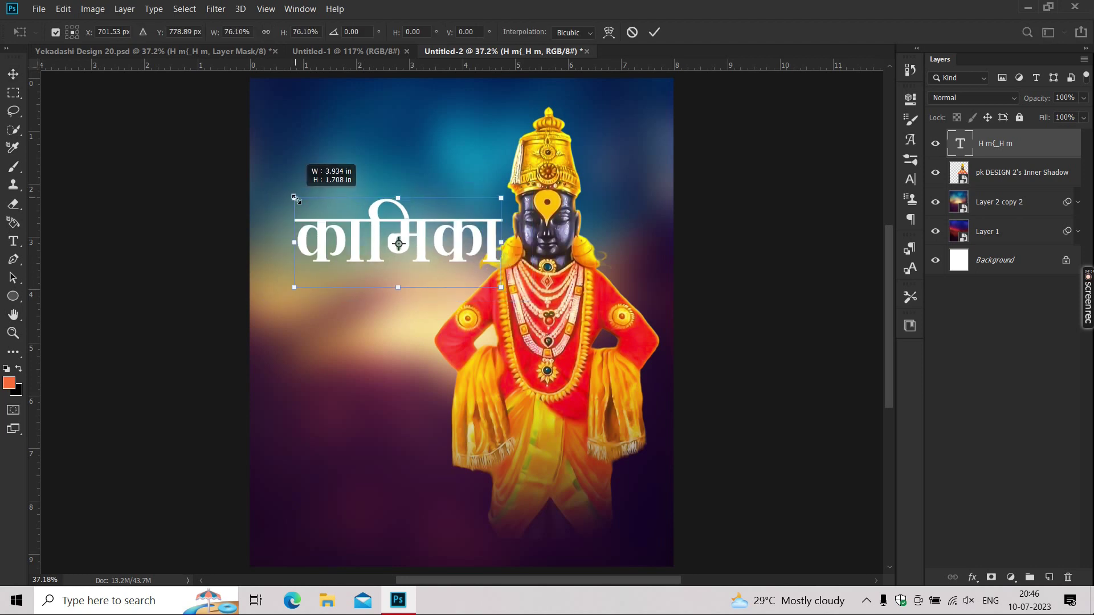
pyautogui.press('Return')
pyautogui.scroll(2, 360, 222)
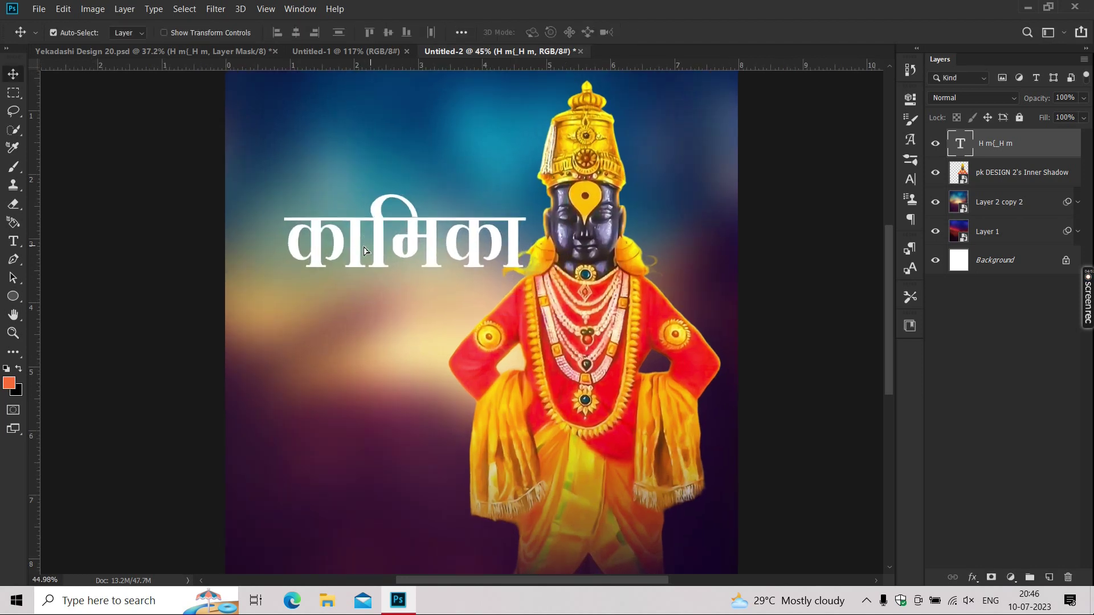
pyautogui.moveTo(359, 228)
pyautogui.mouseDown()
pyautogui.moveTo(336, 251)
pyautogui.moveTo(338, 349)
pyautogui.mouseUp()
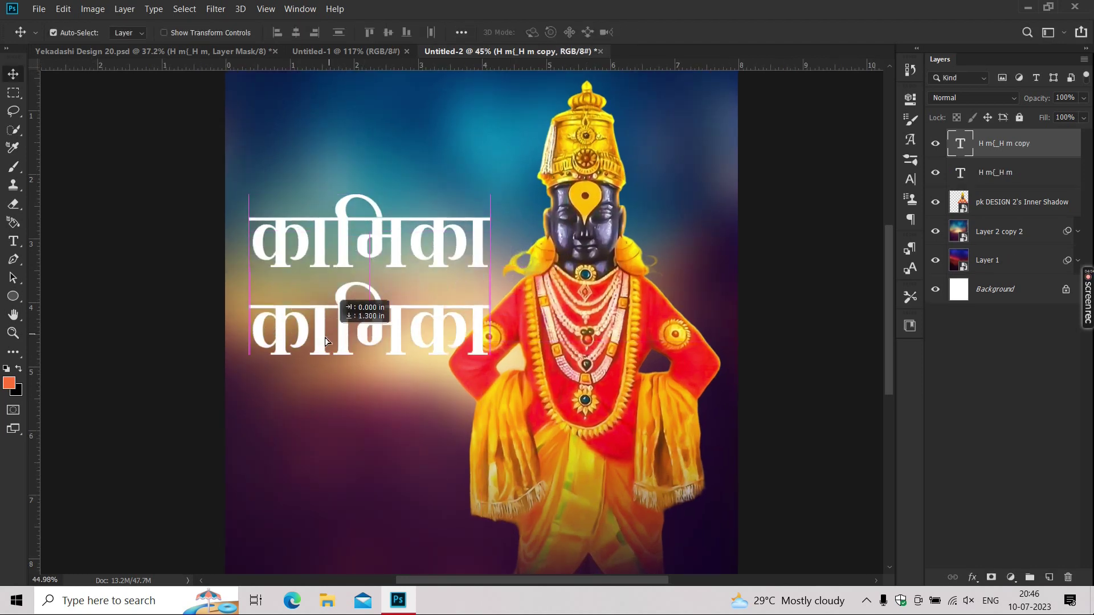
# Retype the duplicated line as एकादशी using characters from the Glyphs panel.
pyautogui.doubleClick(331, 319)
pyautogui.hotkey('ctrl', 'a')
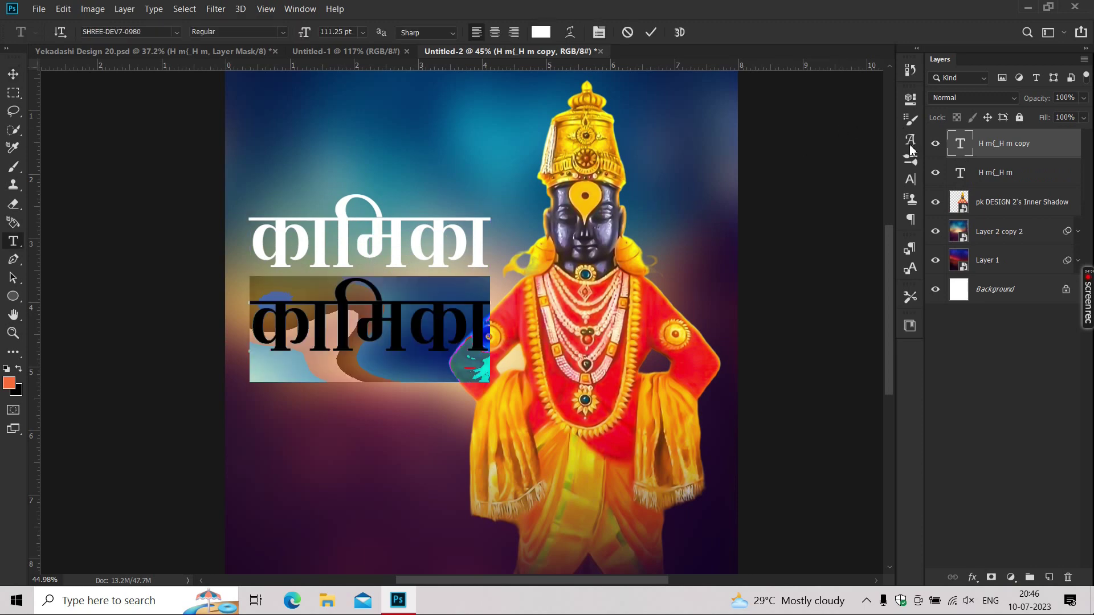
pyautogui.click(910, 139)
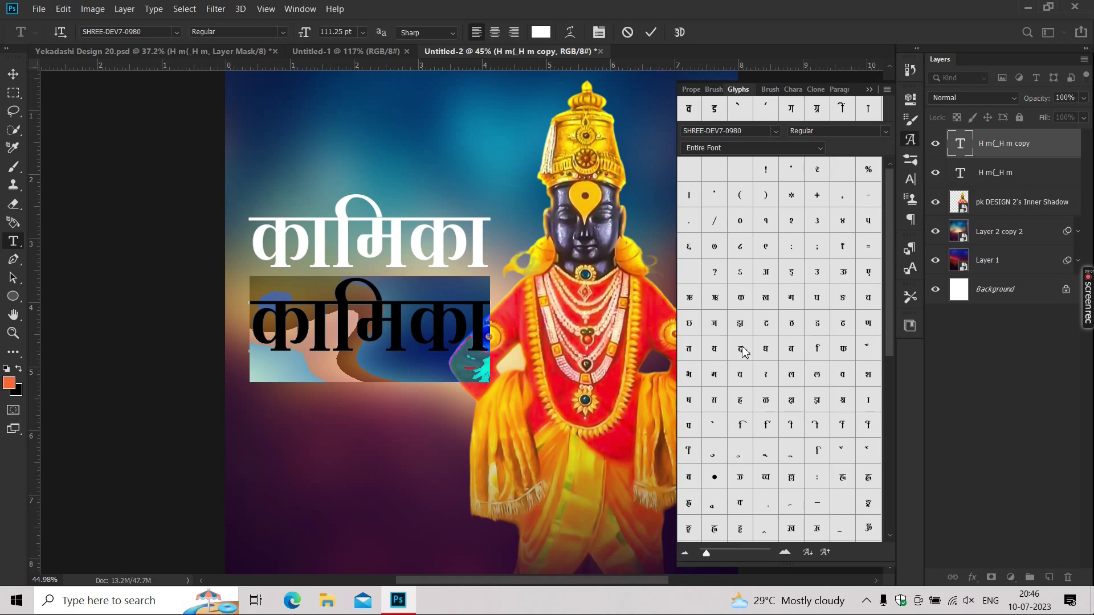
pyautogui.doubleClick(868, 274)
pyautogui.doubleClick(760, 303)
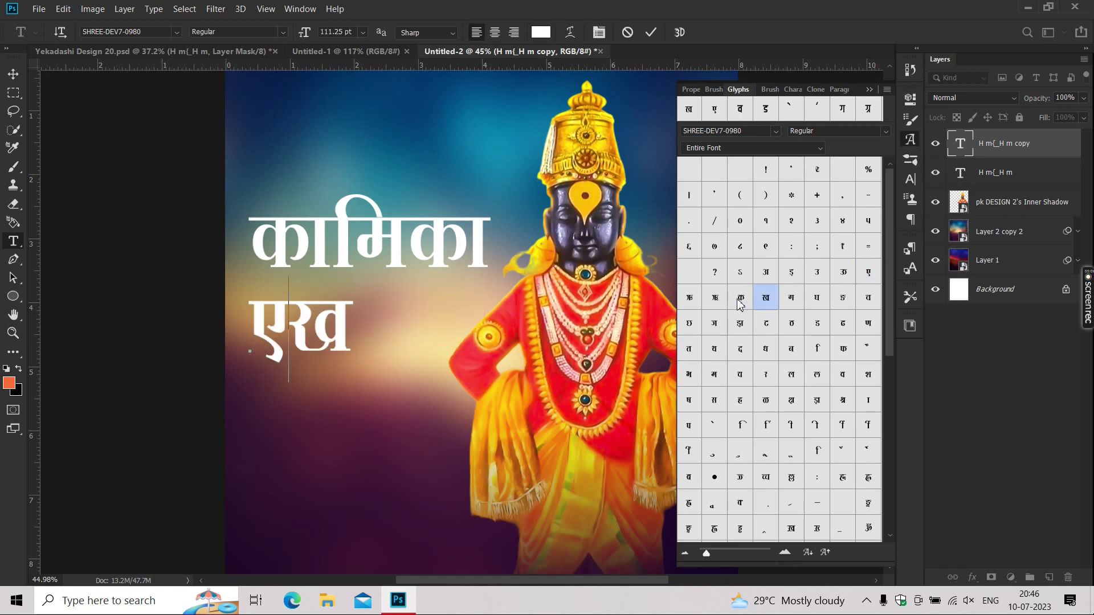
pyautogui.press('BackSpace')
pyautogui.doubleClick(868, 400)
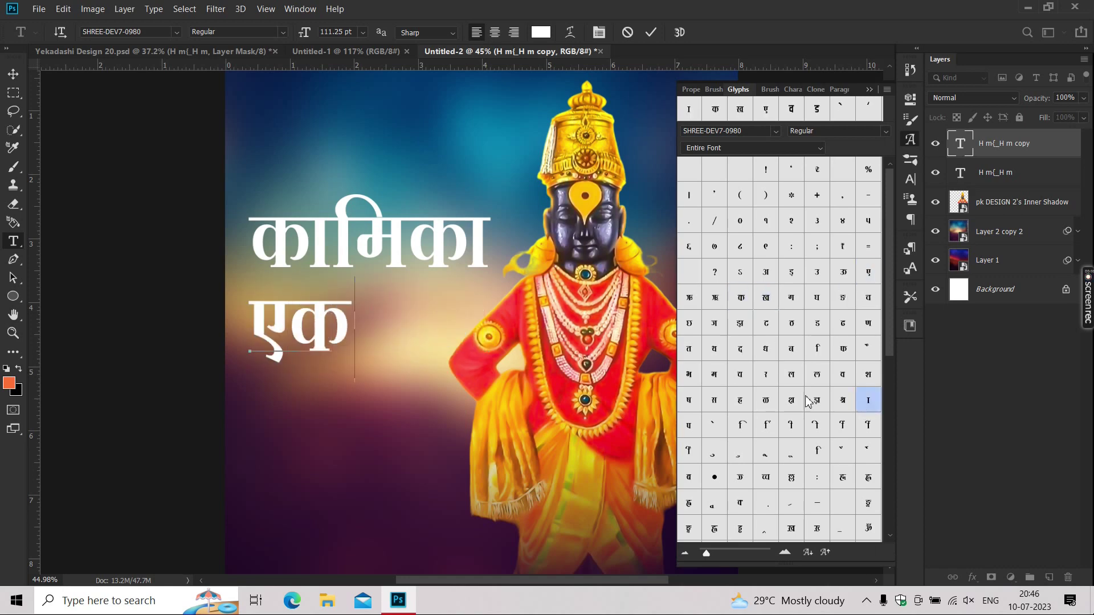
pyautogui.doubleClick(866, 383)
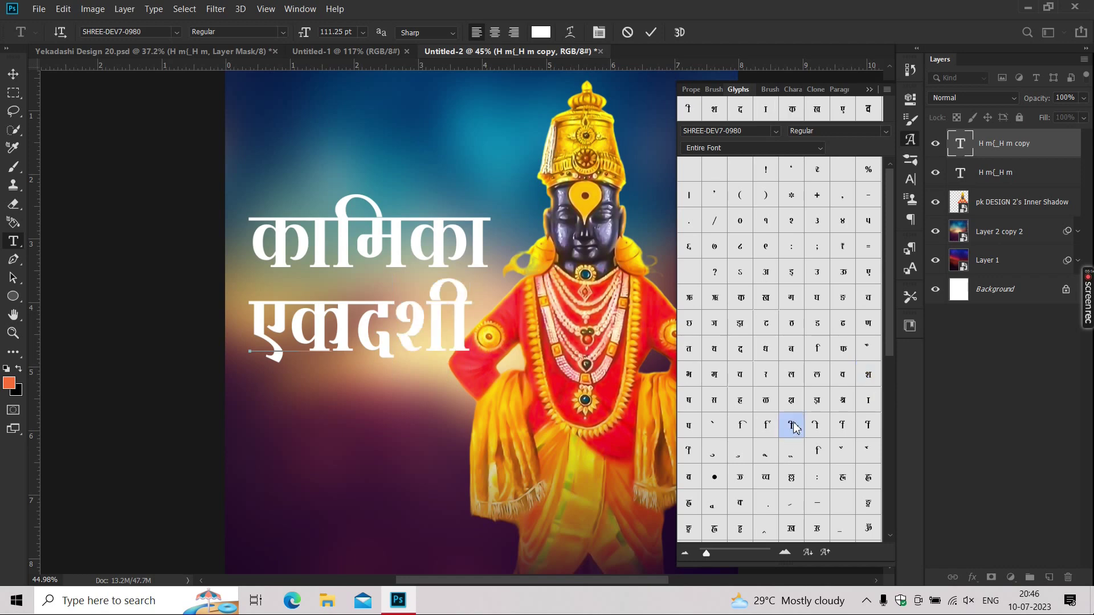
pyautogui.doubleClick(792, 425)
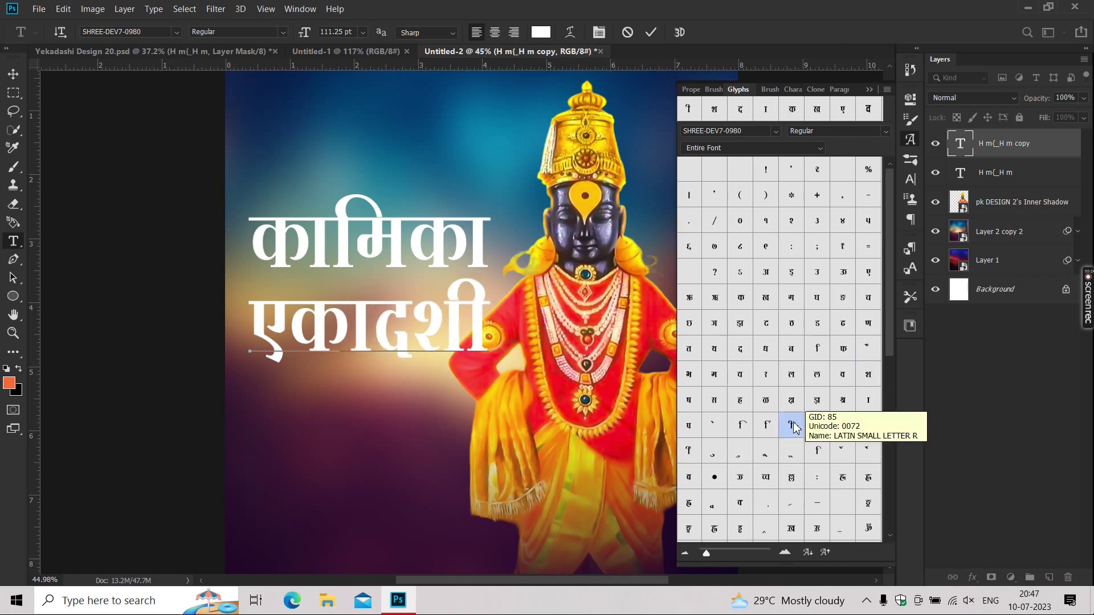
pyautogui.hotkey('ctrl', 'Return')
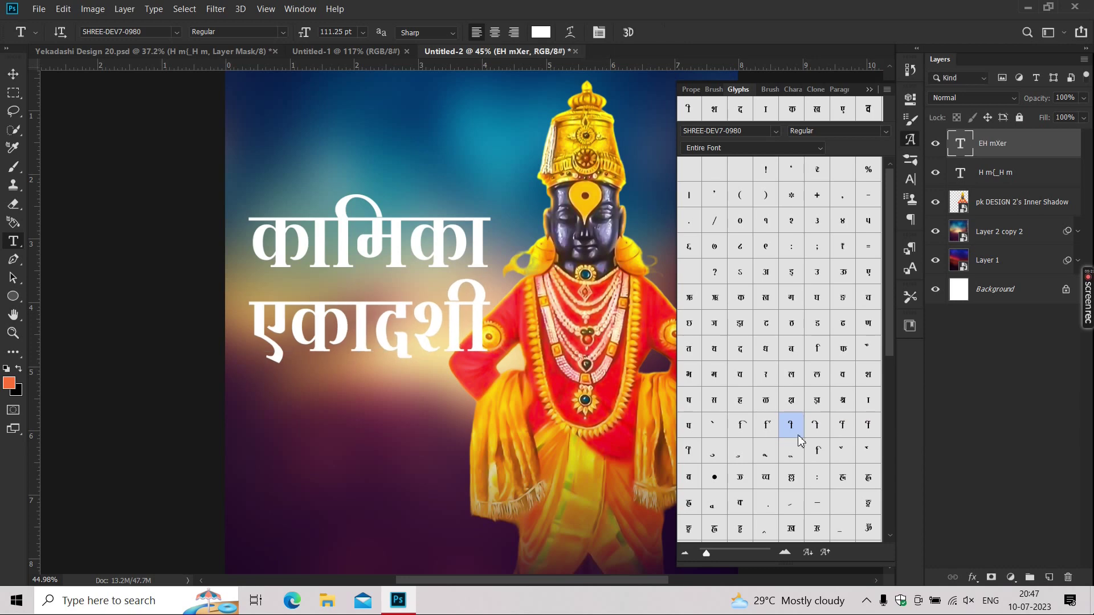
pyautogui.press('v')
pyautogui.scroll(1, 349, 249)
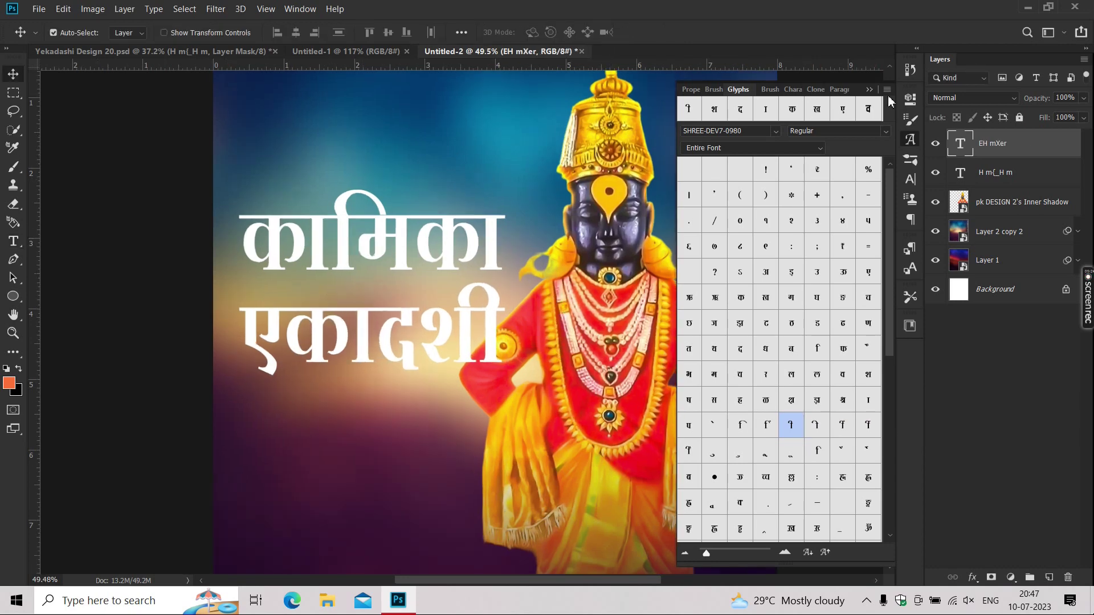
# Close the glyph list and move कामिका down closer to एकादशी.
pyautogui.click(868, 92)
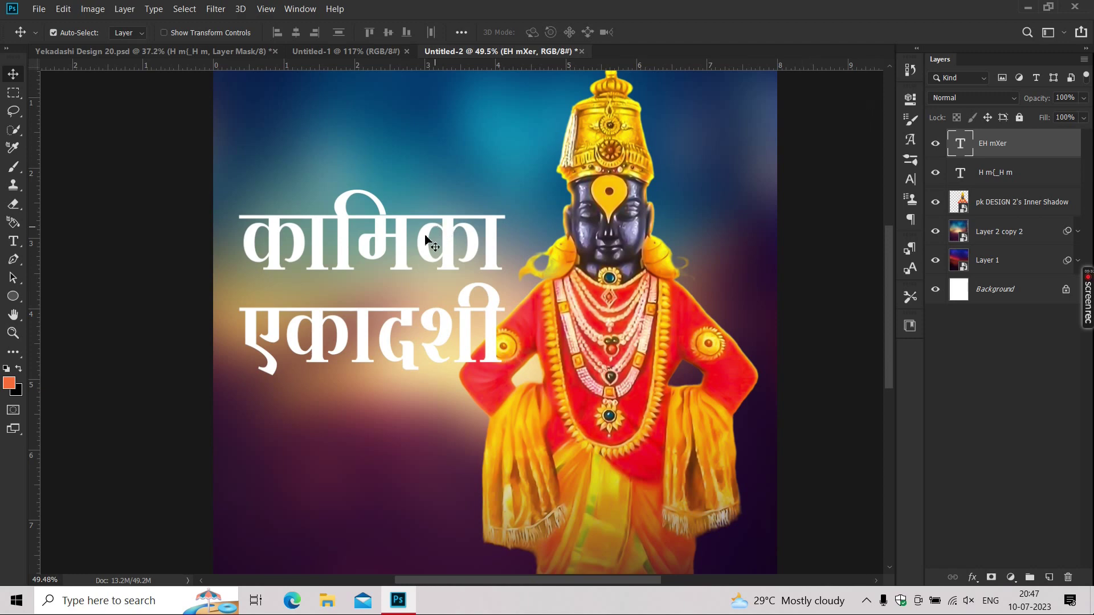
pyautogui.moveTo(423, 245); pyautogui.dragTo(466, 243)
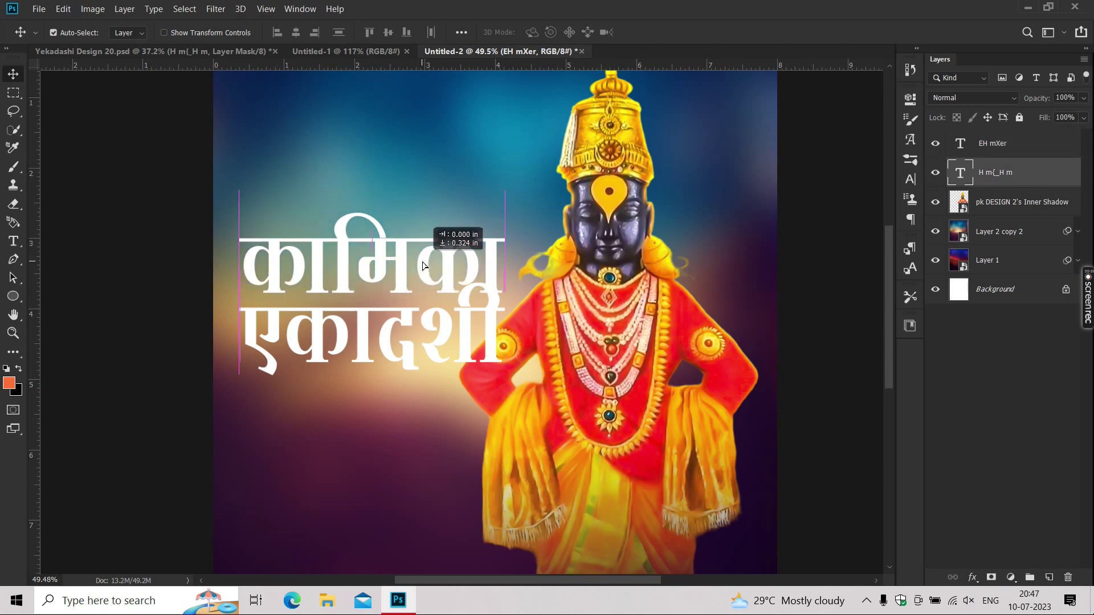
pyautogui.scroll(8, 393, 231)
# Load the एकादशी letters as a selection, expand it, then deselect.
pyautogui.keyDown('ctrl'); pyautogui.click(962, 150); pyautogui.keyUp('ctrl')
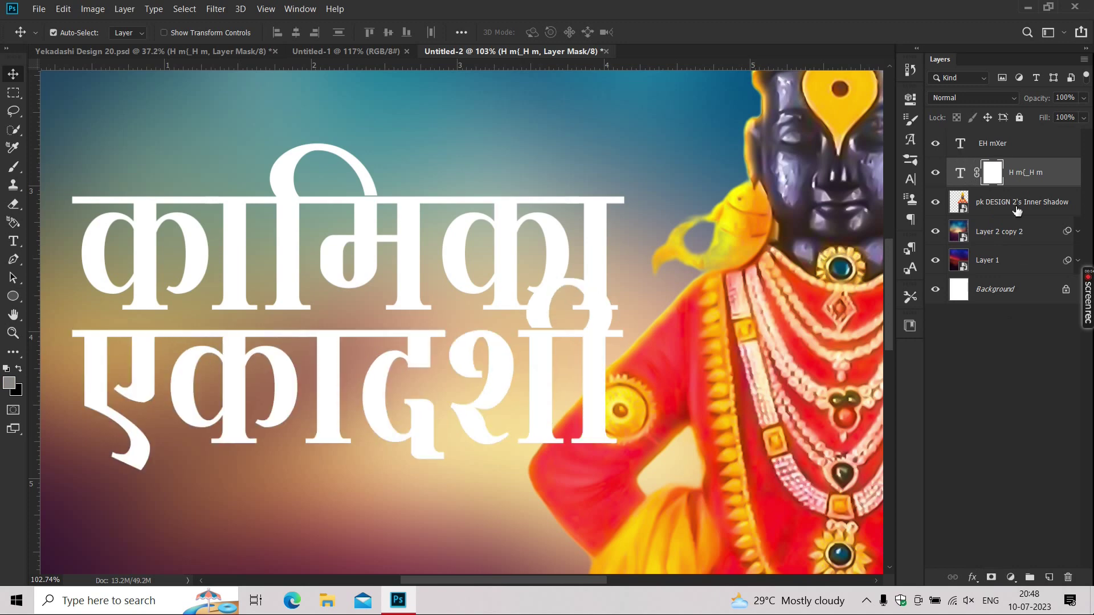
pyautogui.click(215, 9)
pyautogui.moveTo(196, 200)
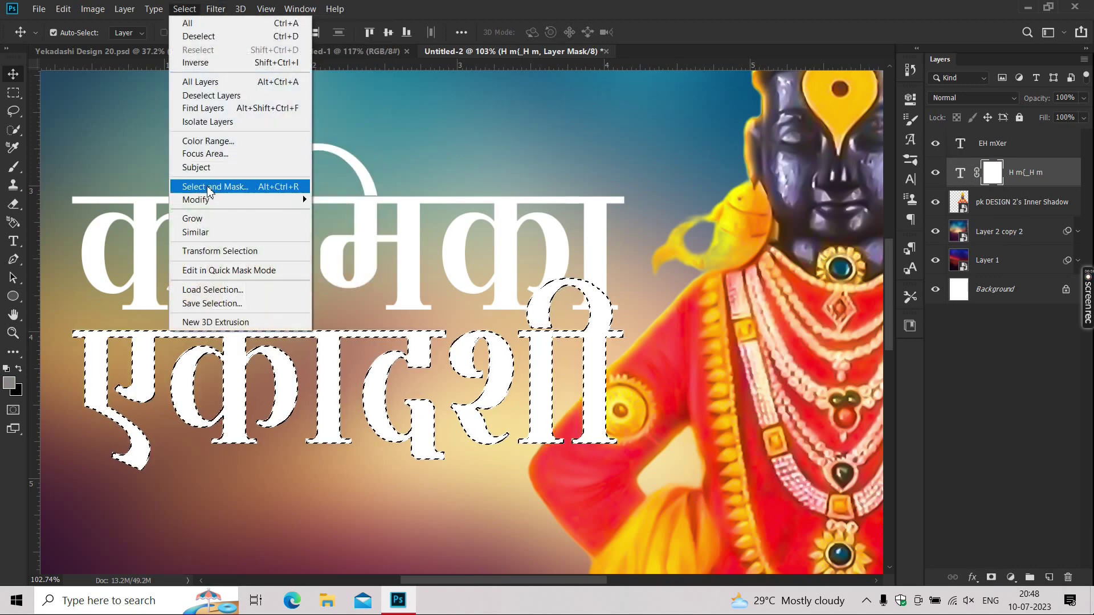
pyautogui.click(339, 226)
pyautogui.press('Return')
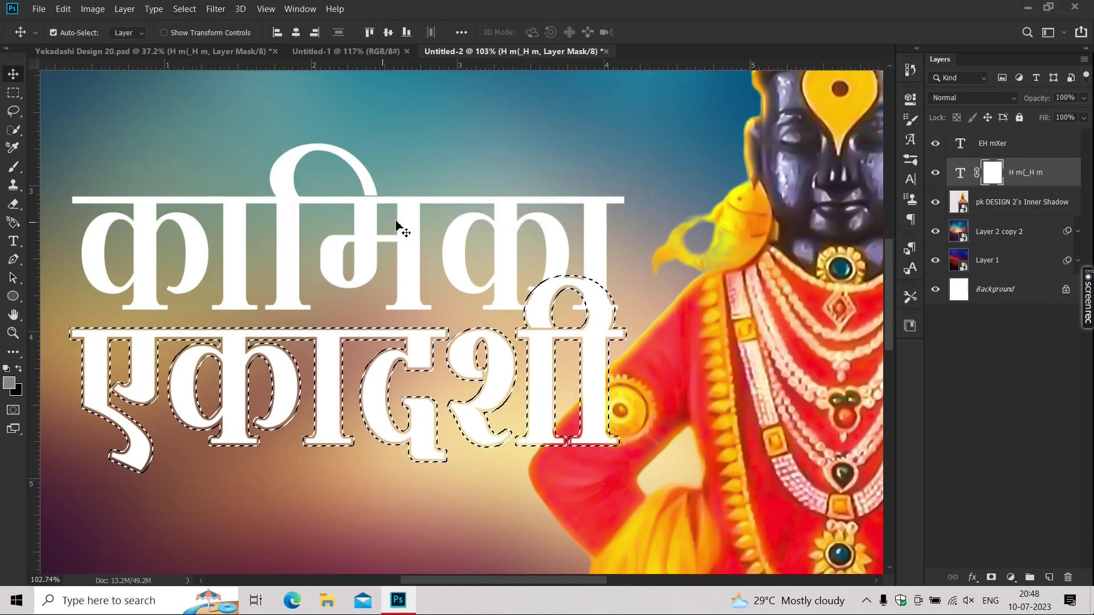
pyautogui.scroll(1, 746, 346)
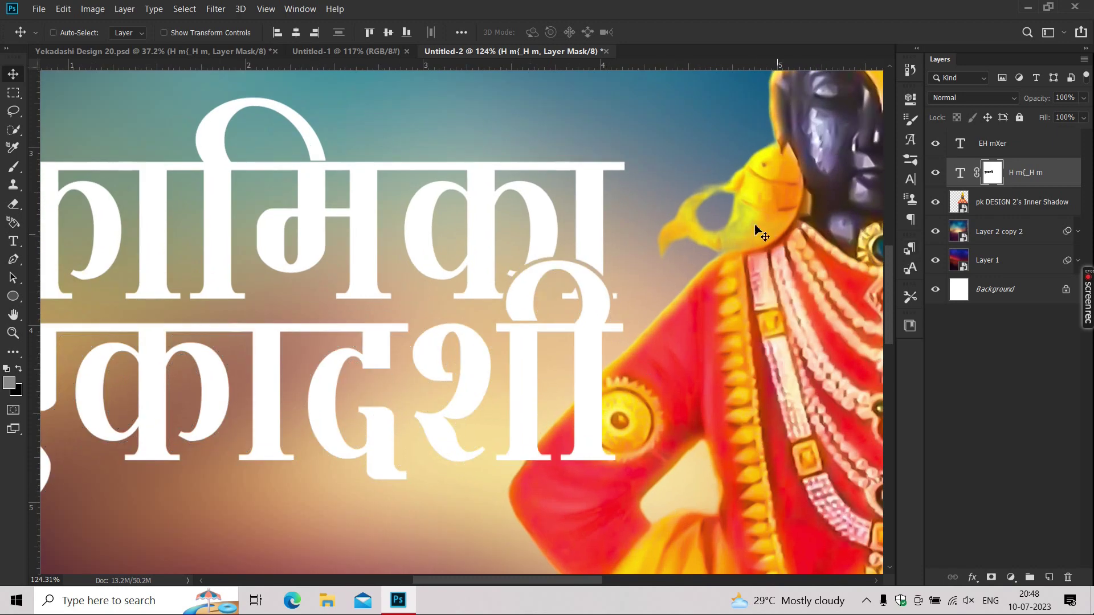
pyautogui.hotkey('ctrl', 'd')
pyautogui.scroll(-3, 758, 227)
# Group the two title text layers and scale the group to about 91%.
pyautogui.moveTo(354, 207); pyautogui.dragTo(419, 232)
pyautogui.scroll(-1, 306, 276)
pyautogui.hotkey('ctrl', 'g')
pyautogui.hotkey('ctrl', 't')
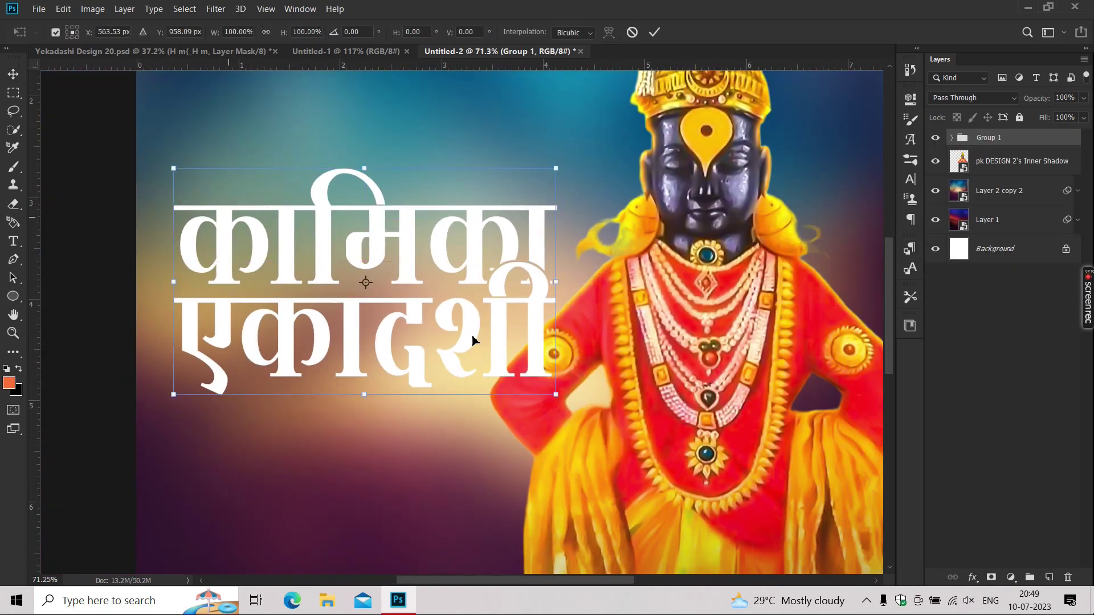
pyautogui.moveTo(558, 392); pyautogui.dragTo(523, 365)
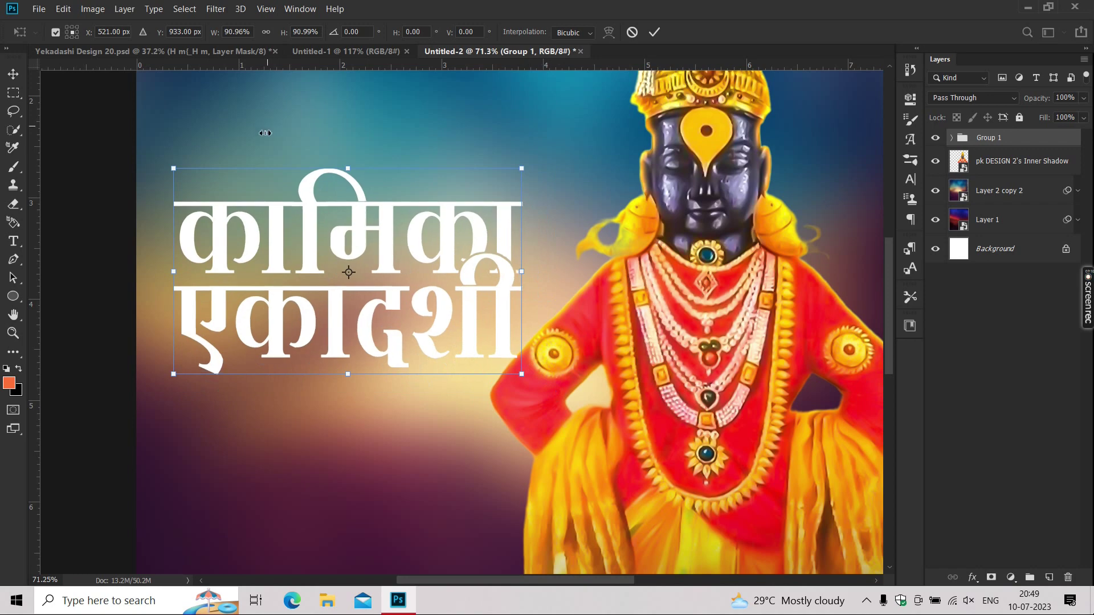
pyautogui.scroll(-2, 290, 168)
pyautogui.press('Return')
# Set auto-select to groups and move the title group up and right.
pyautogui.click(132, 33)
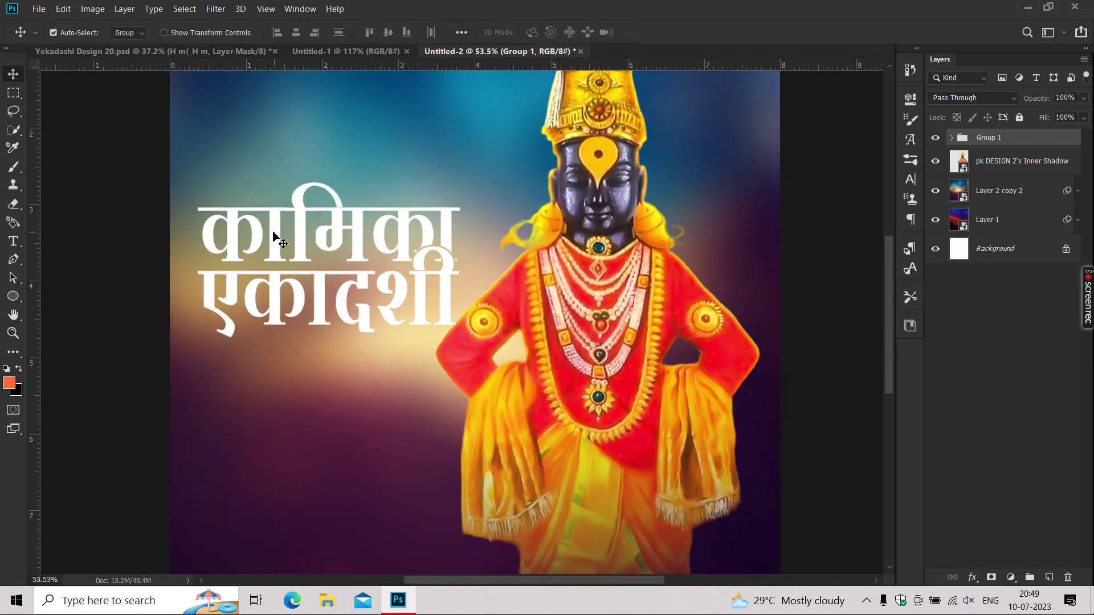
pyautogui.moveTo(277, 239)
pyautogui.mouseDown()
pyautogui.moveTo(300, 212)
pyautogui.moveTo(291, 208)
pyautogui.mouseUp()
pyautogui.scroll(-2, 344, 218)
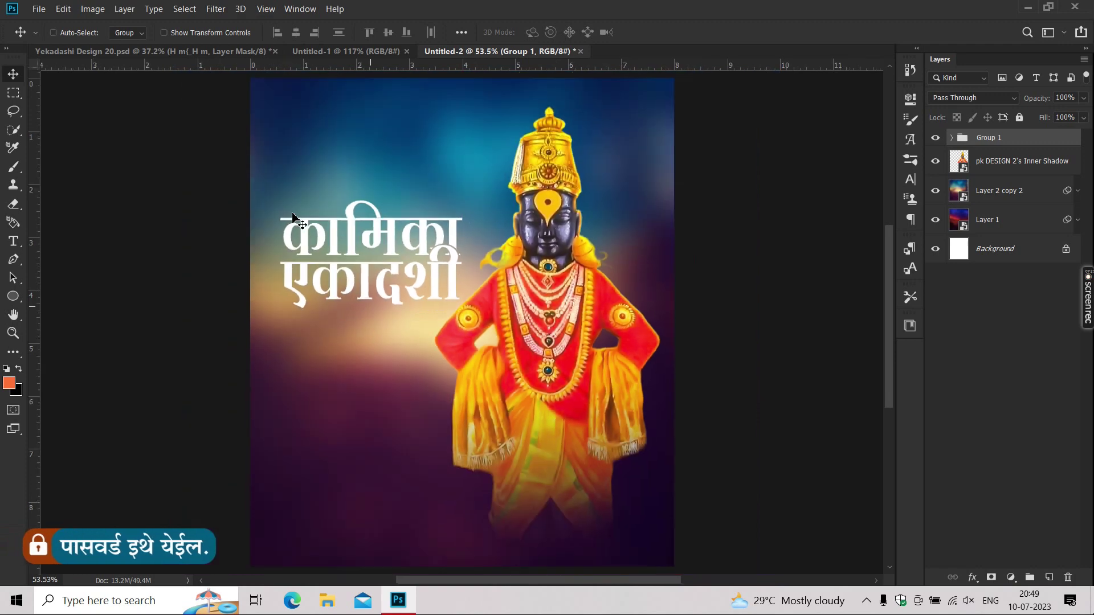
pyautogui.scroll(1, 344, 218)
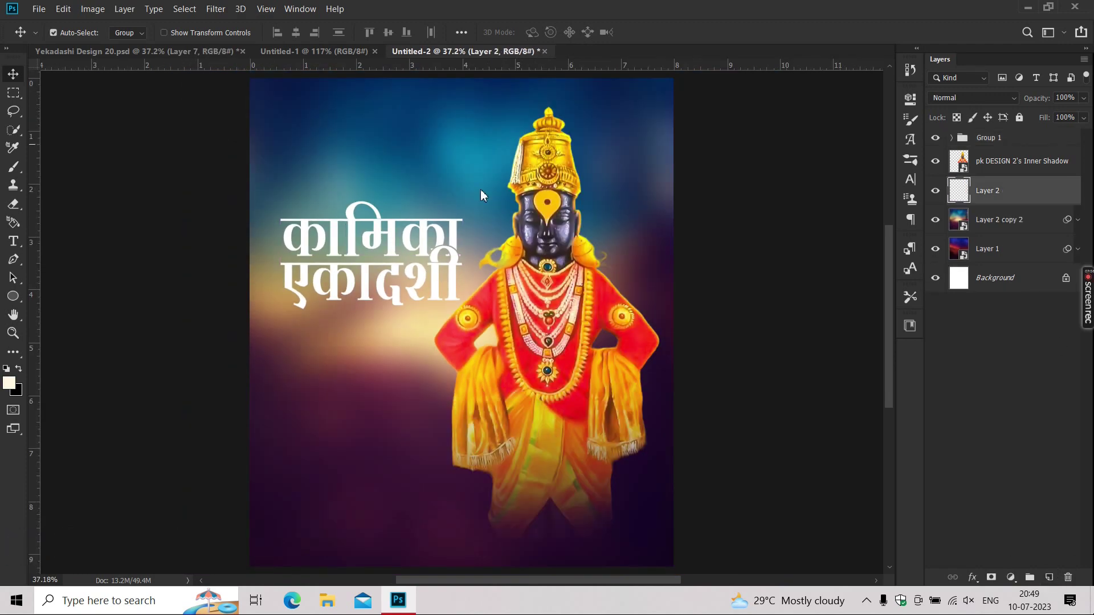
# Paint a soft white haze around the title with a soft round brush.
pyautogui.click(67, 37)
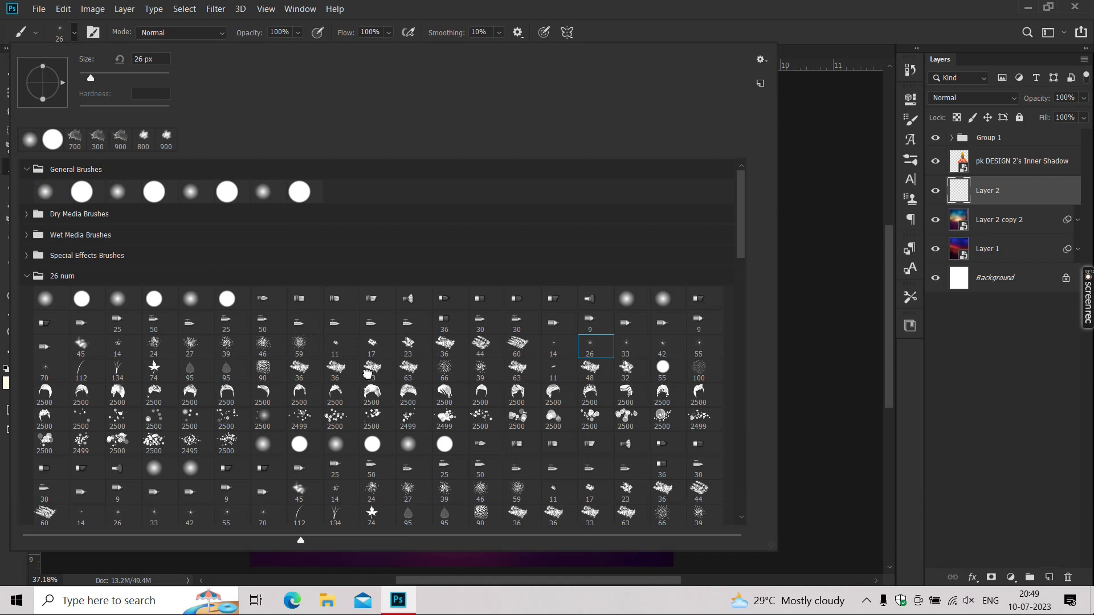
pyautogui.click(803, 482)
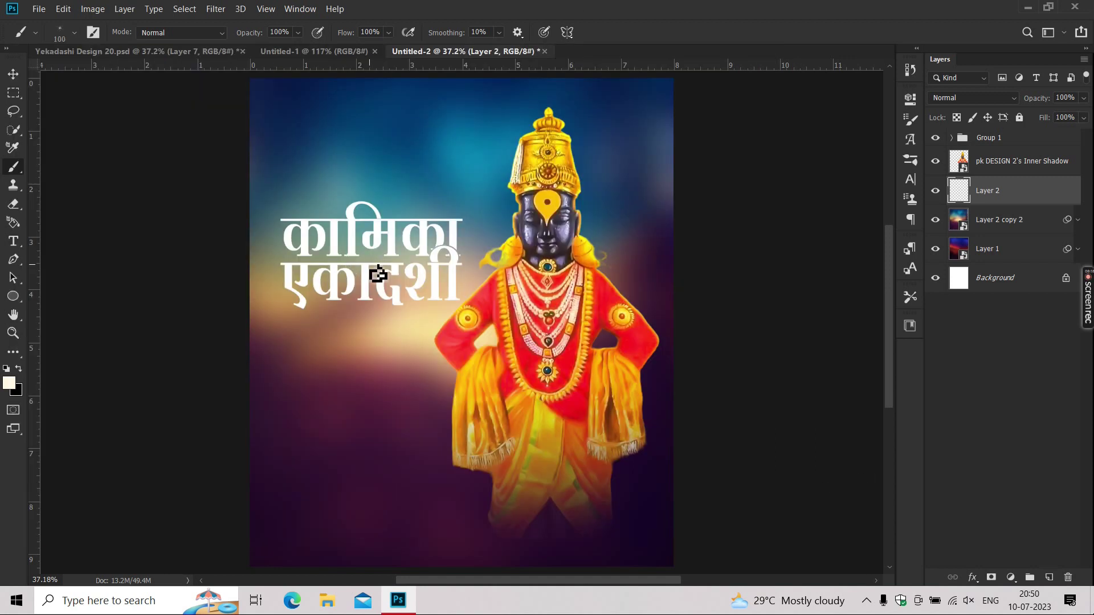
pyautogui.click(9, 383)
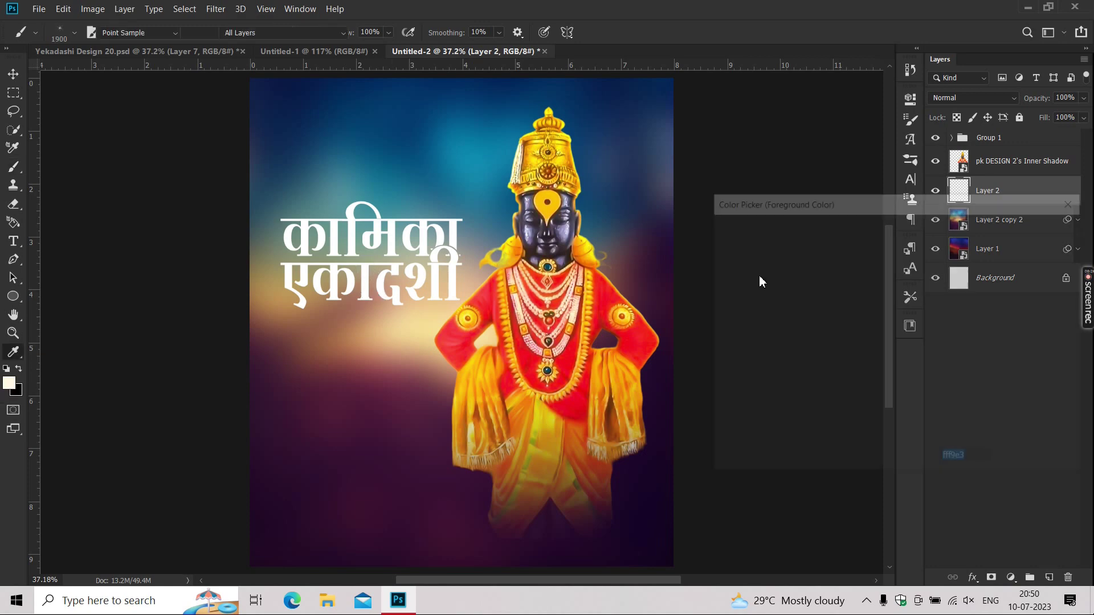
pyautogui.click(383, 265)
pyautogui.press('Return')
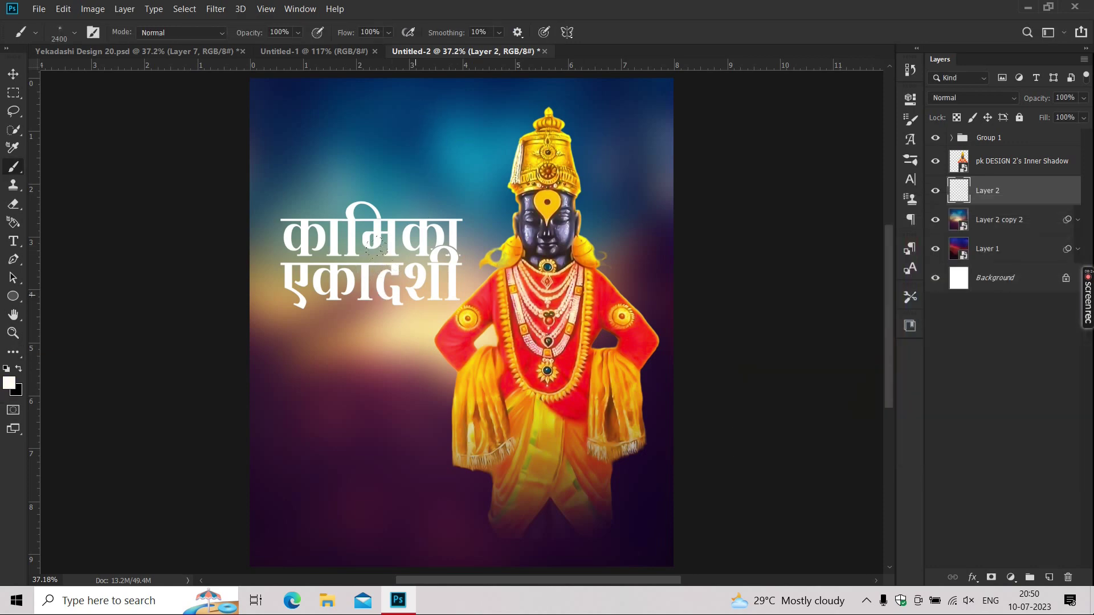
pyautogui.press('[')
pyautogui.press('[')
pyautogui.press('[')
pyautogui.moveTo(376, 245); pyautogui.dragTo(299, 227)
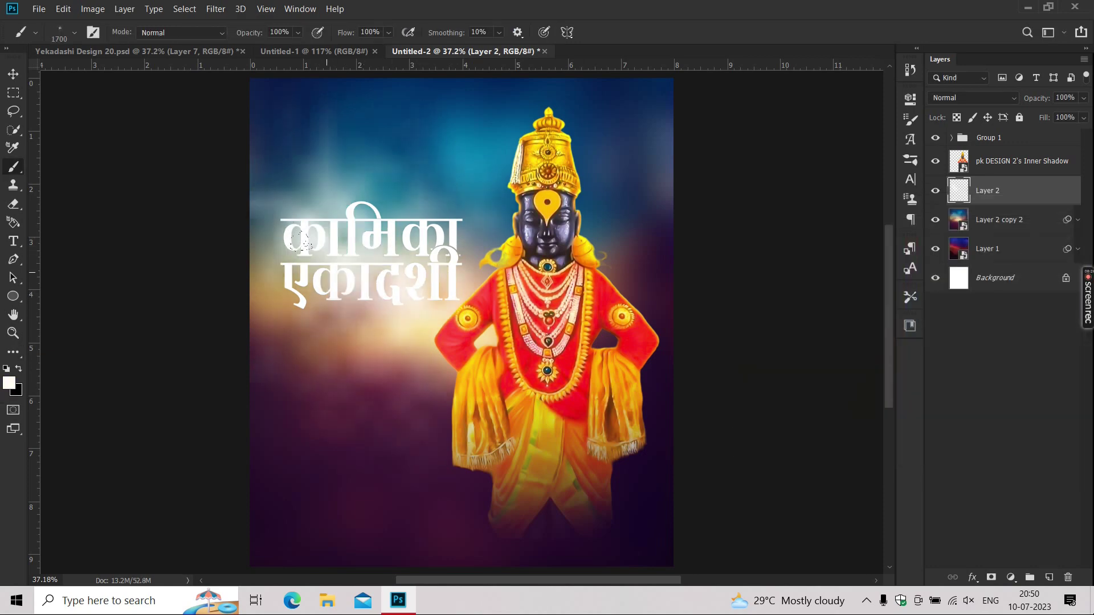
pyautogui.press('[')
pyautogui.press('[')
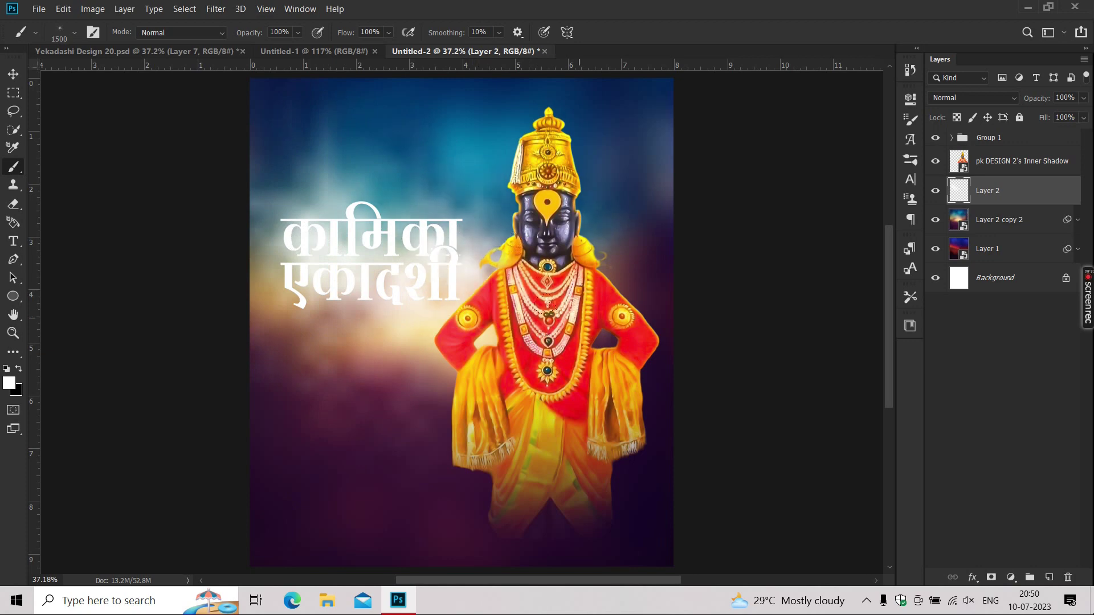
pyautogui.moveTo(361, 212); pyautogui.dragTo(321, 276)
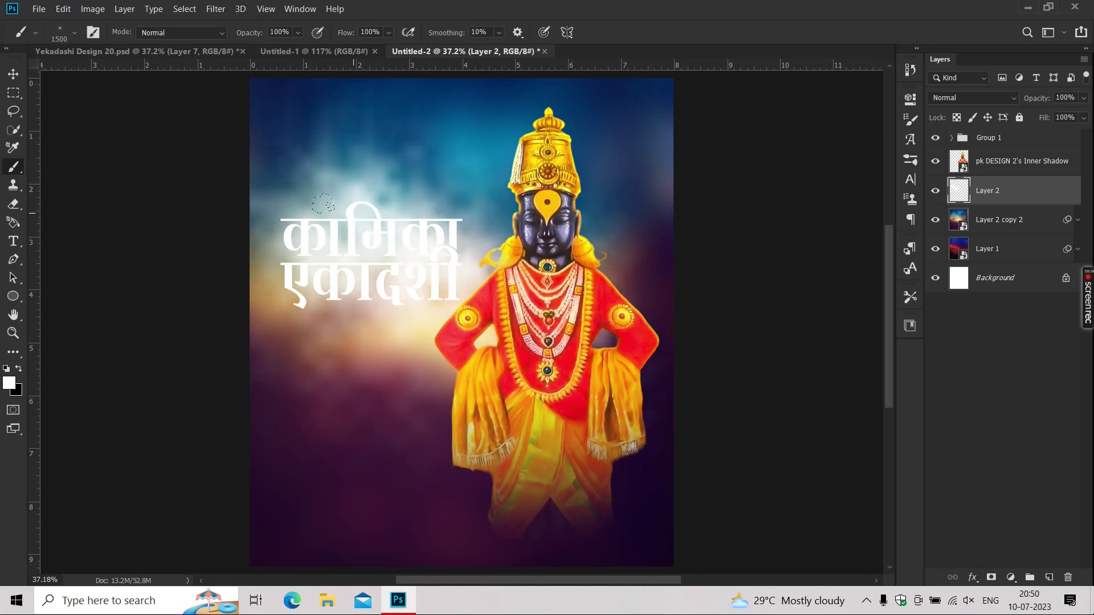
# Apply a Gaussian Blur to the white haze layer.
pyautogui.click(216, 8)
pyautogui.click(410, 212)
pyautogui.moveTo(888, 422); pyautogui.dragTo(888, 418)
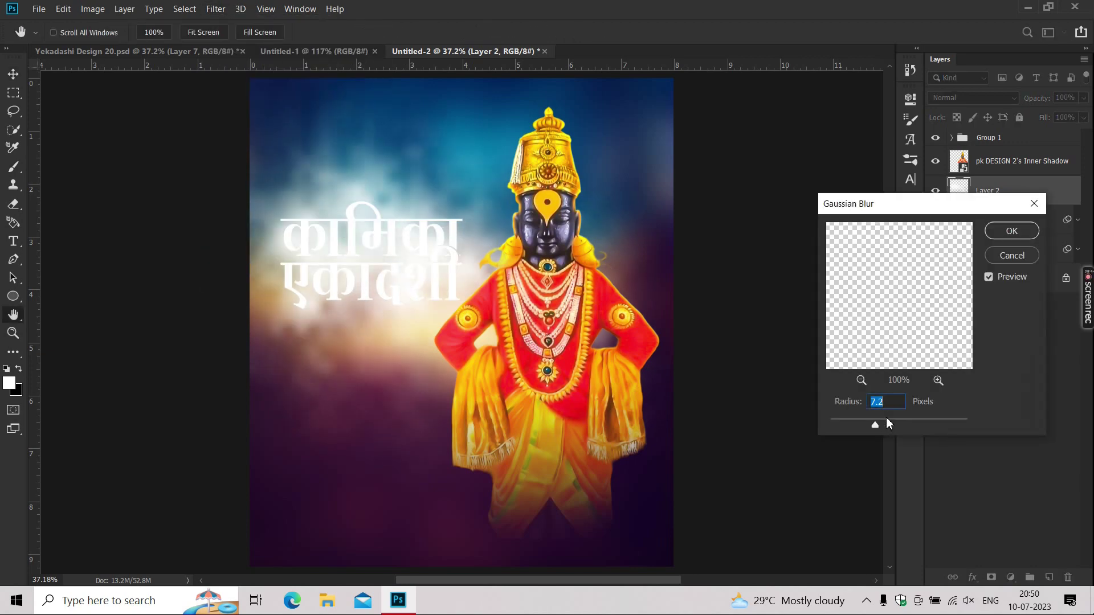
pyautogui.press('Return')
pyautogui.press('v')
pyautogui.scroll(3, 425, 249)
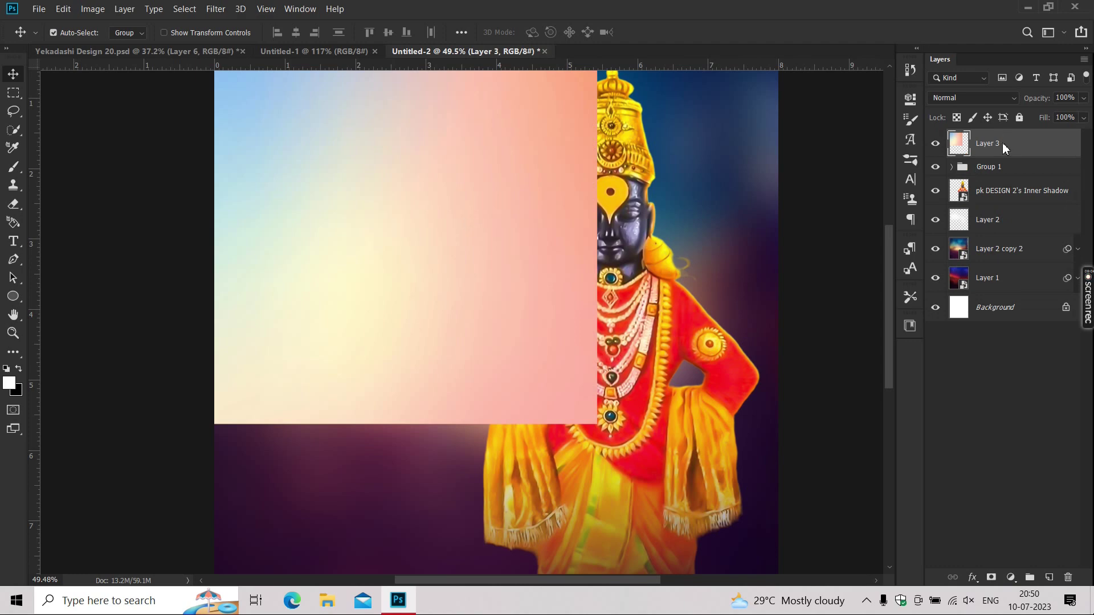
# Clip the gradient layer to the title group and shift it down-left over the title.
pyautogui.rightClick(1003, 142)
pyautogui.click(899, 260)
pyautogui.hotkey('ctrl', 't')
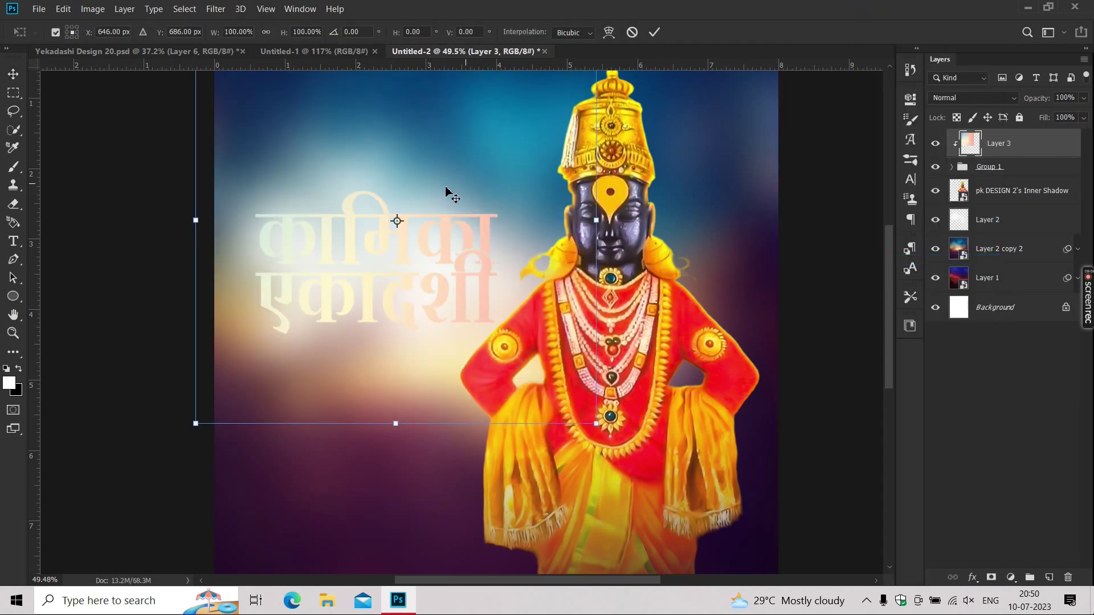
pyautogui.scroll(-2, 446, 189)
pyautogui.scroll(-1, 415, 252)
pyautogui.moveTo(402, 269); pyautogui.dragTo(387, 292)
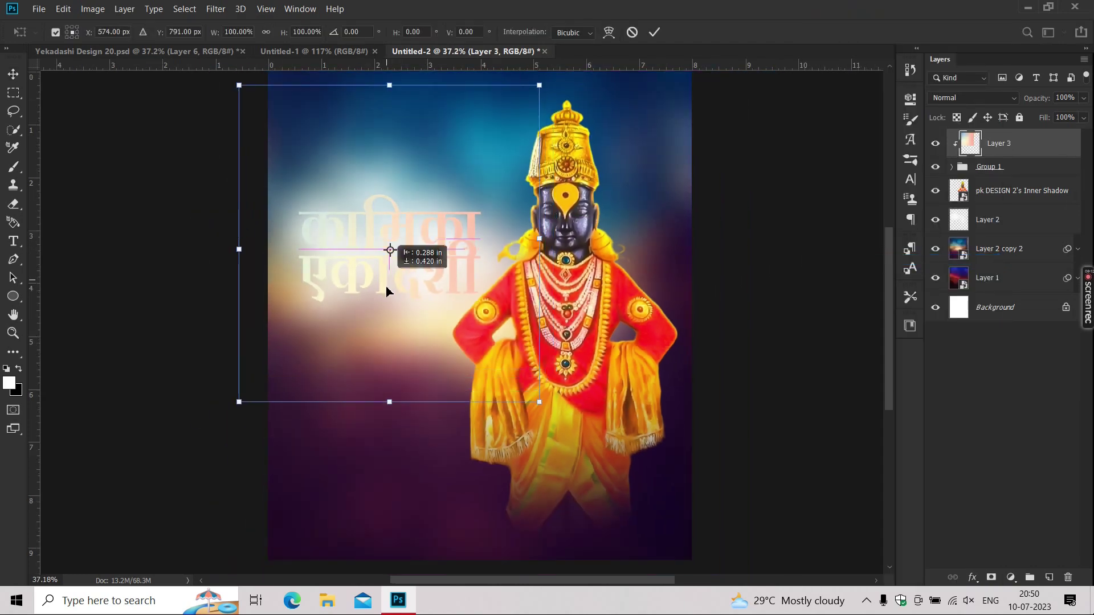
pyautogui.press('Return')
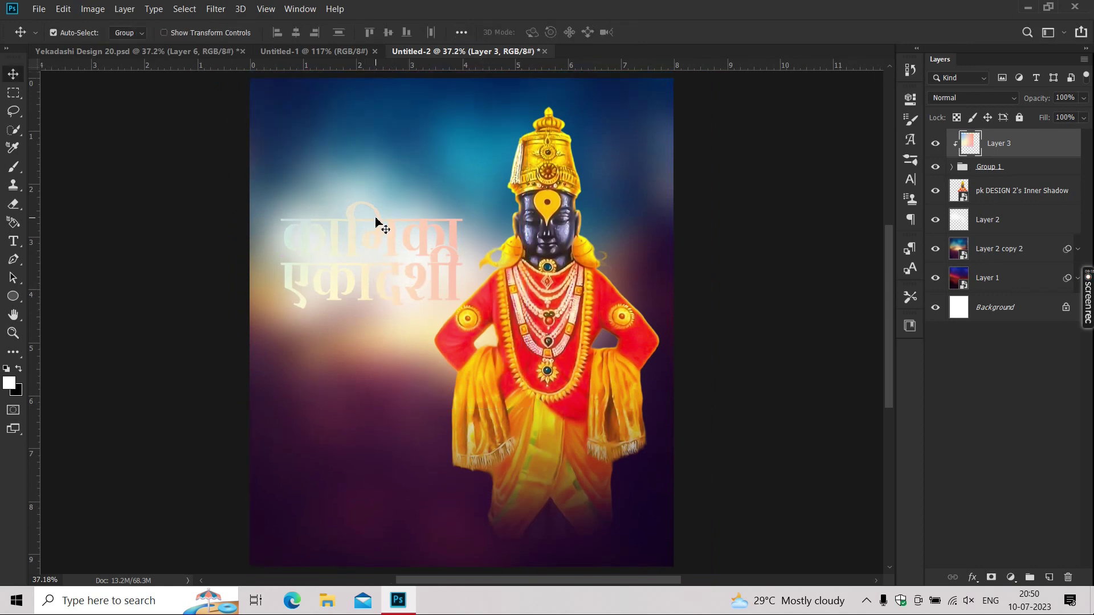
pyautogui.scroll(1, 376, 222)
# Add an Exposure adjustment with gamma tuned for saturated title colours.
pyautogui.click(1013, 579)
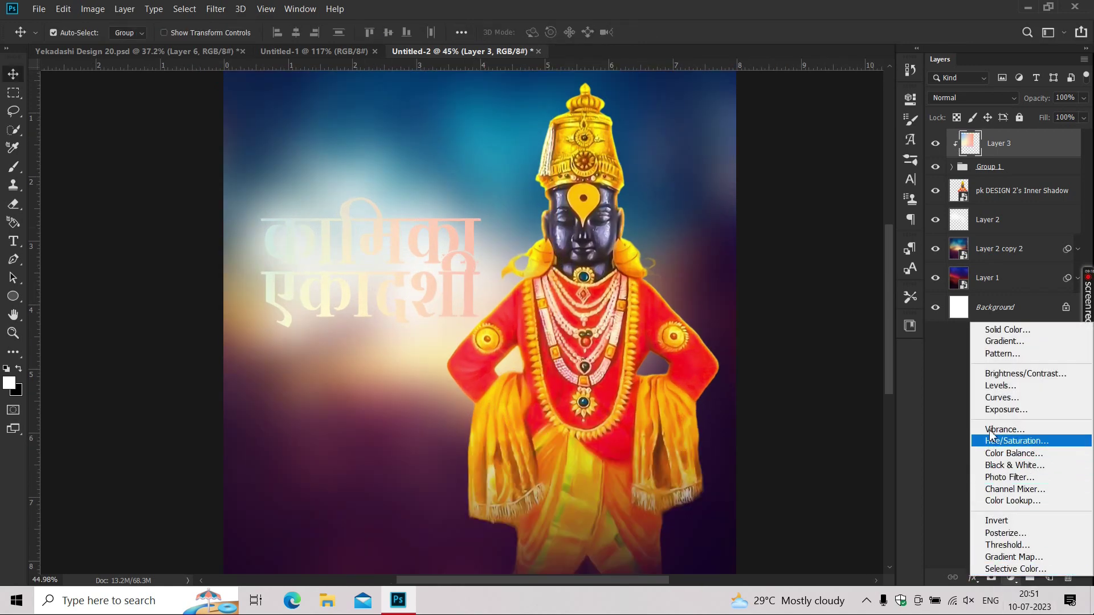
pyautogui.click(994, 415)
pyautogui.moveTo(801, 221)
pyautogui.mouseDown()
pyautogui.moveTo(813, 224)
pyautogui.moveTo(741, 222)
pyautogui.mouseUp()
pyautogui.click(946, 136)
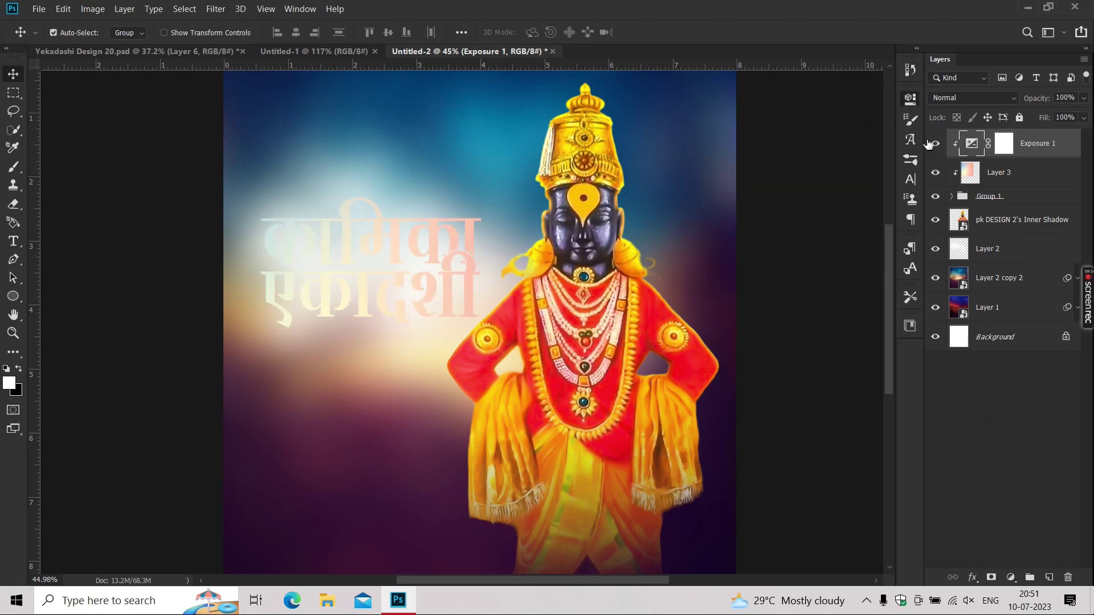
pyautogui.click(910, 160)
pyautogui.moveTo(813, 222); pyautogui.dragTo(858, 224)
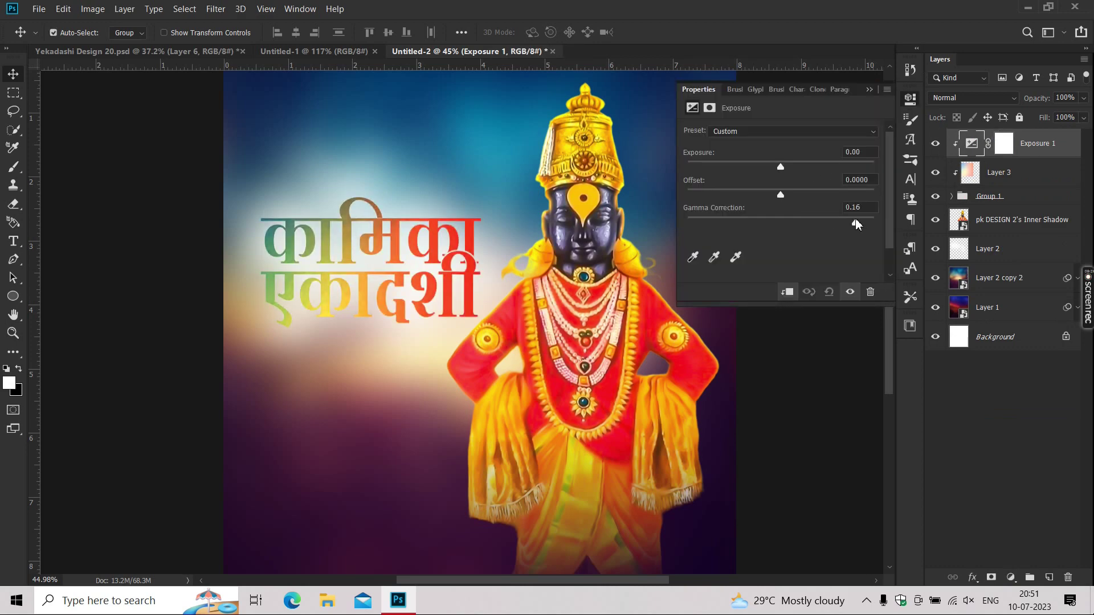
pyautogui.click(869, 89)
# Give Group 1 Bevel & Emboss, white Stroke, Outer Glow and Drop Shadow styles.
pyautogui.click(1015, 196)
pyautogui.doubleClick(1043, 200)
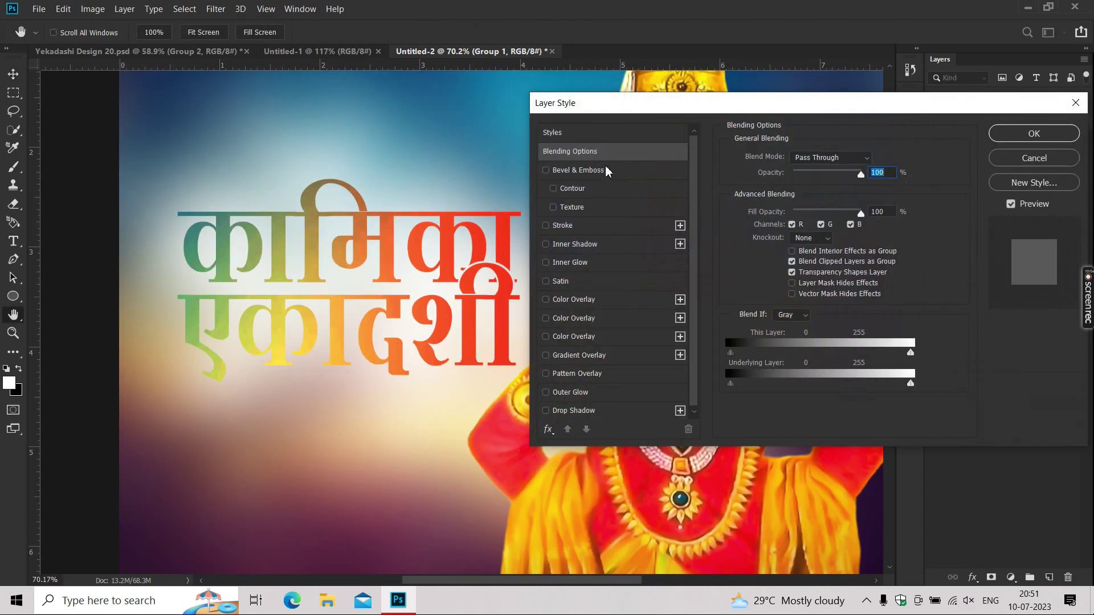
pyautogui.click(607, 171)
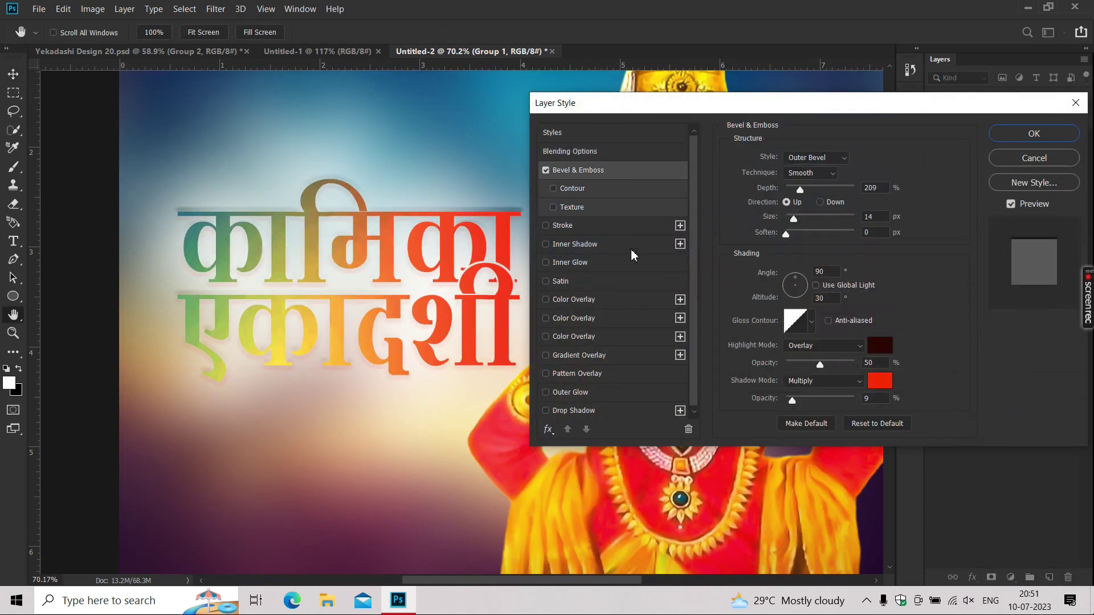
pyautogui.click(581, 227)
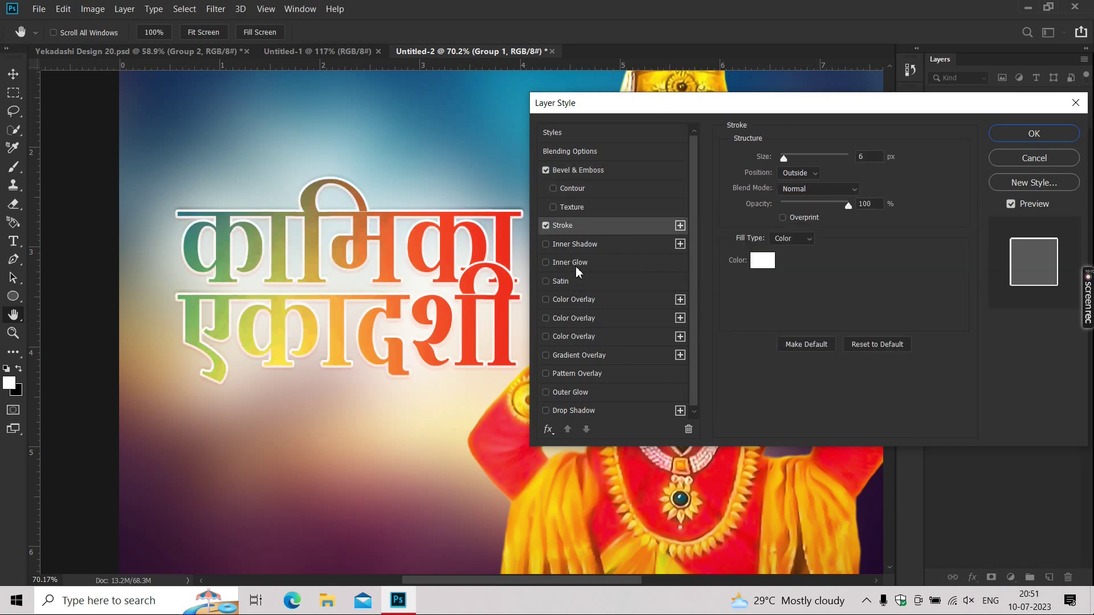
pyautogui.click(587, 394)
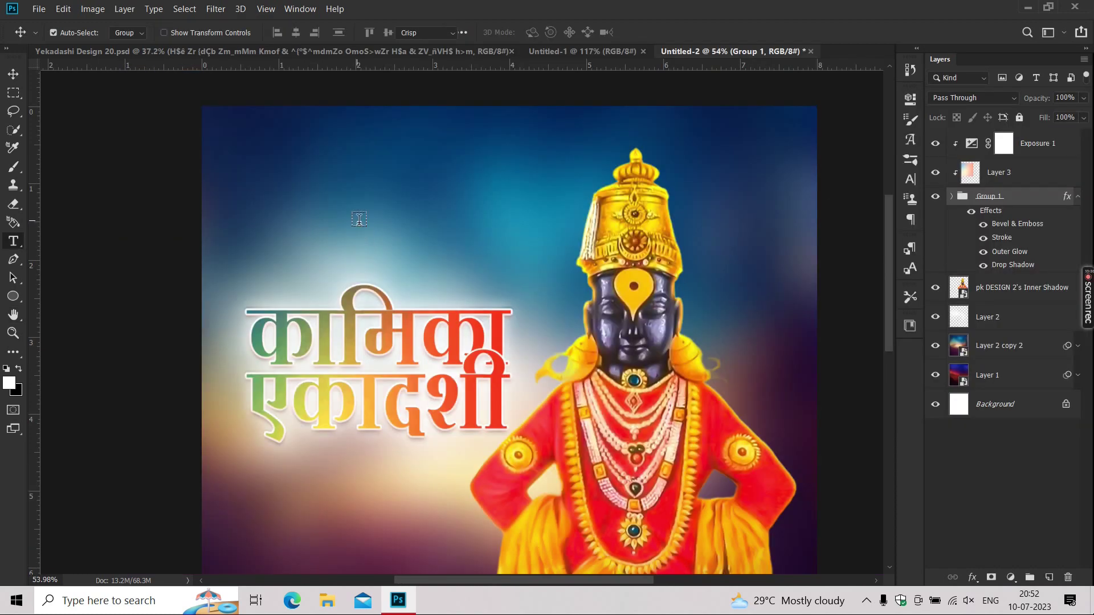
# Bring the Marathi verse layer to the top, release its clipping, and move it up-left.
pyautogui.click(541, 32)
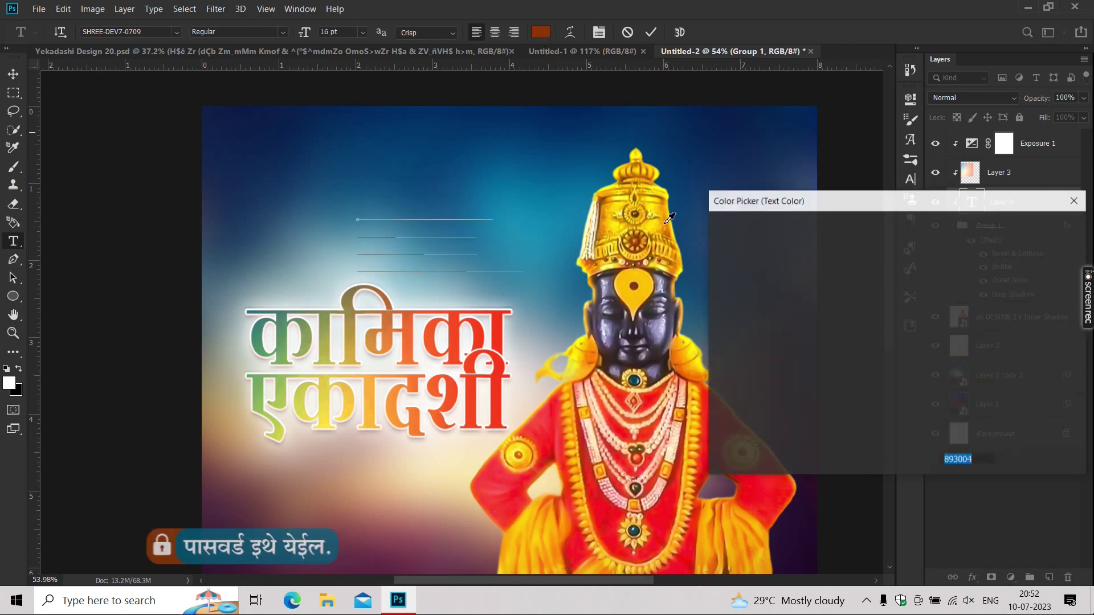
pyautogui.press('Escape')
pyautogui.press('Escape')
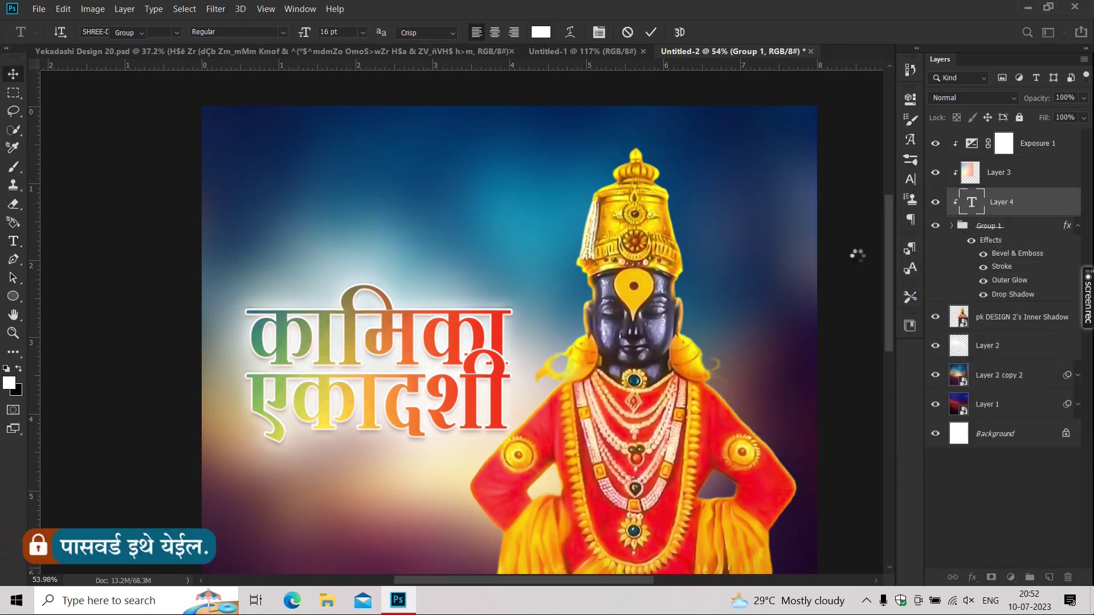
pyautogui.press('v')
pyautogui.hotkey('ctrl', 'shift', '[')
pyautogui.hotkey('ctrl', 'shift', ']')
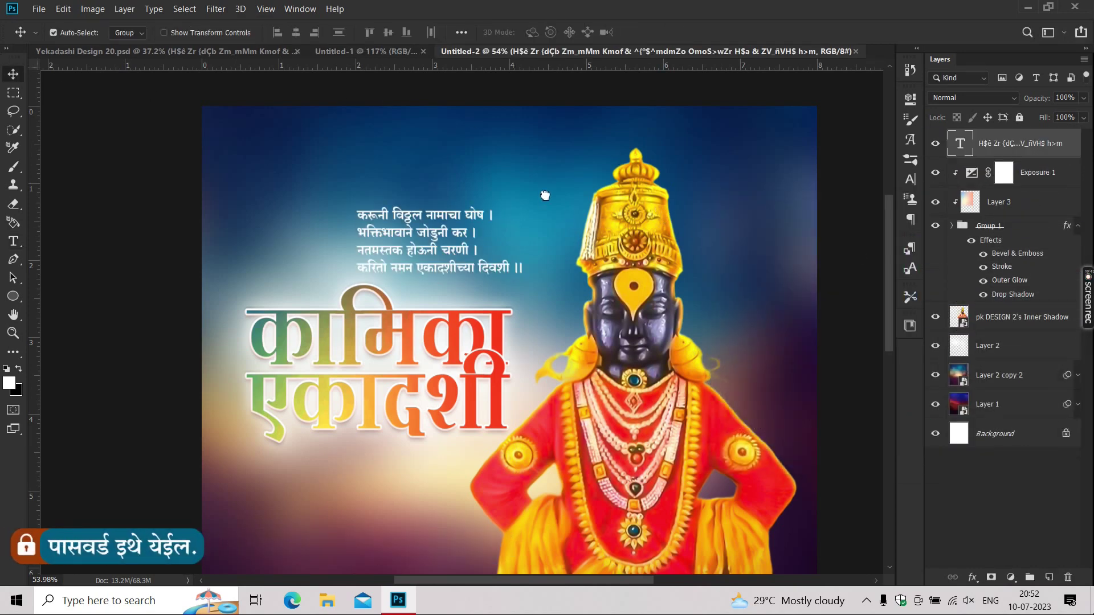
pyautogui.moveTo(422, 230); pyautogui.dragTo(376, 216)
# Colour the verse text dark red and nudge it slightly up and left.
pyautogui.press('t')
pyautogui.click(541, 32)
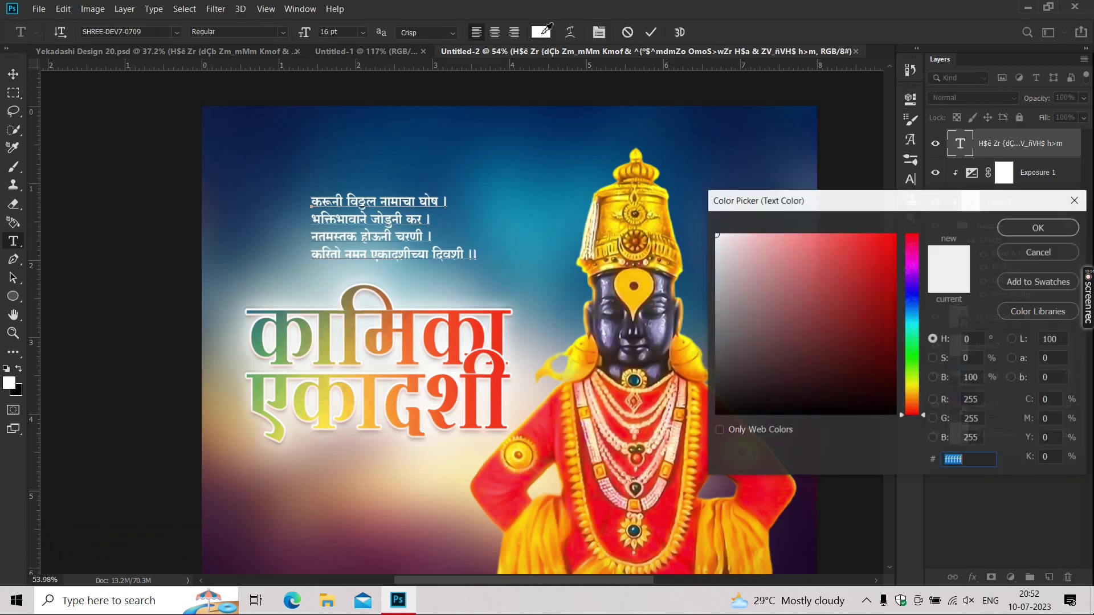
pyautogui.press('Return')
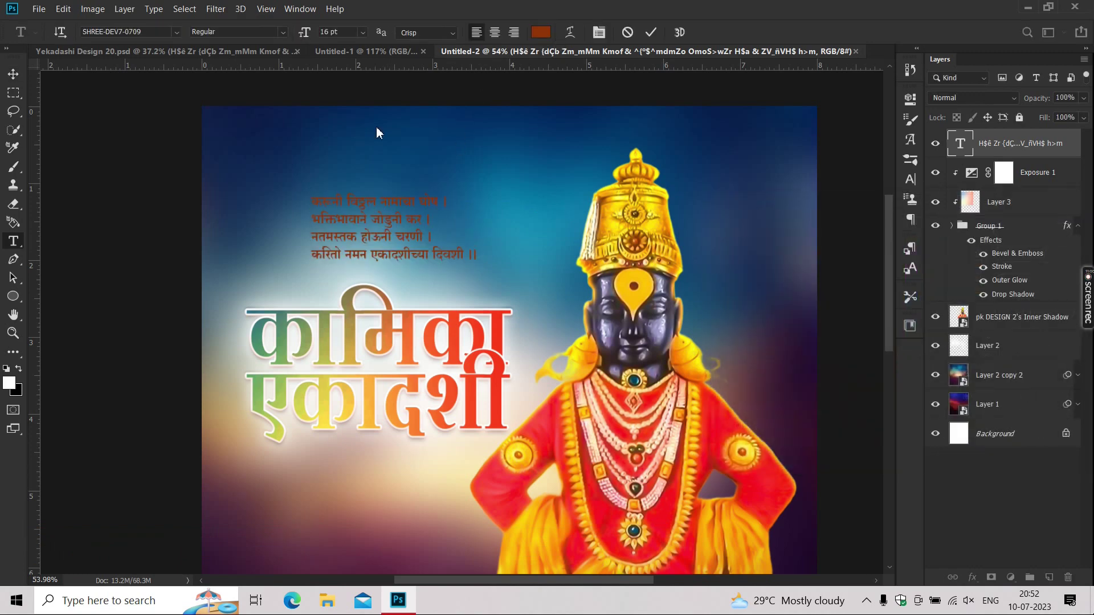
pyautogui.scroll(1, 322, 205)
pyautogui.scroll(1, 367, 307)
pyautogui.scroll(1, 368, 307)
pyautogui.press('v')
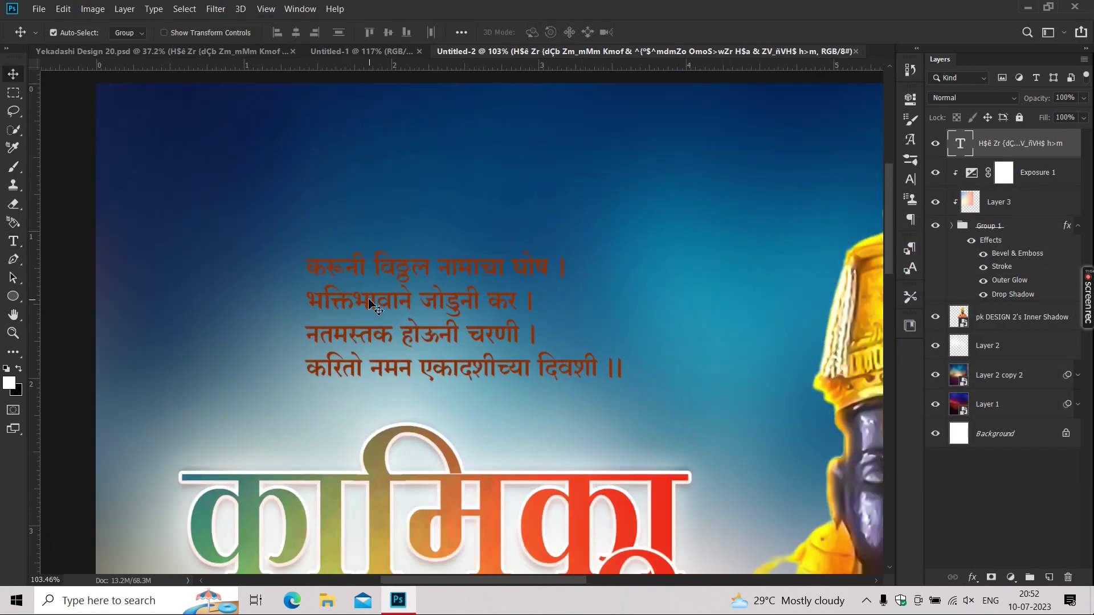
pyautogui.moveTo(363, 334); pyautogui.dragTo(253, 199)
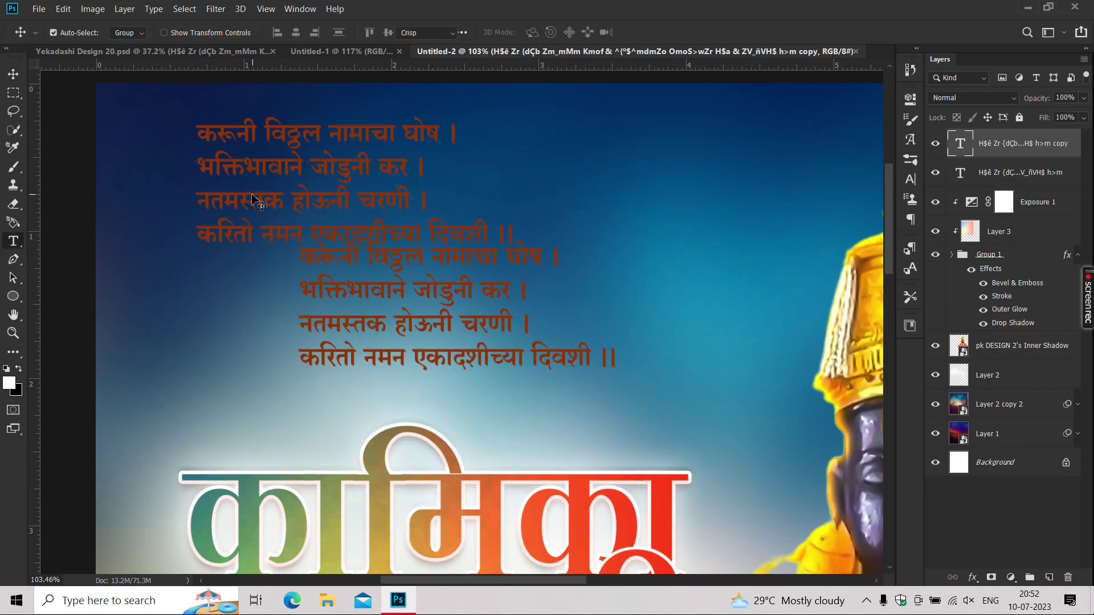
# Replace the duplicated verse text with a quotation-mark glyph from the Glyphs panel.
pyautogui.doubleClick(251, 203)
pyautogui.hotkey('ctrl', 'a')
pyautogui.click(910, 139)
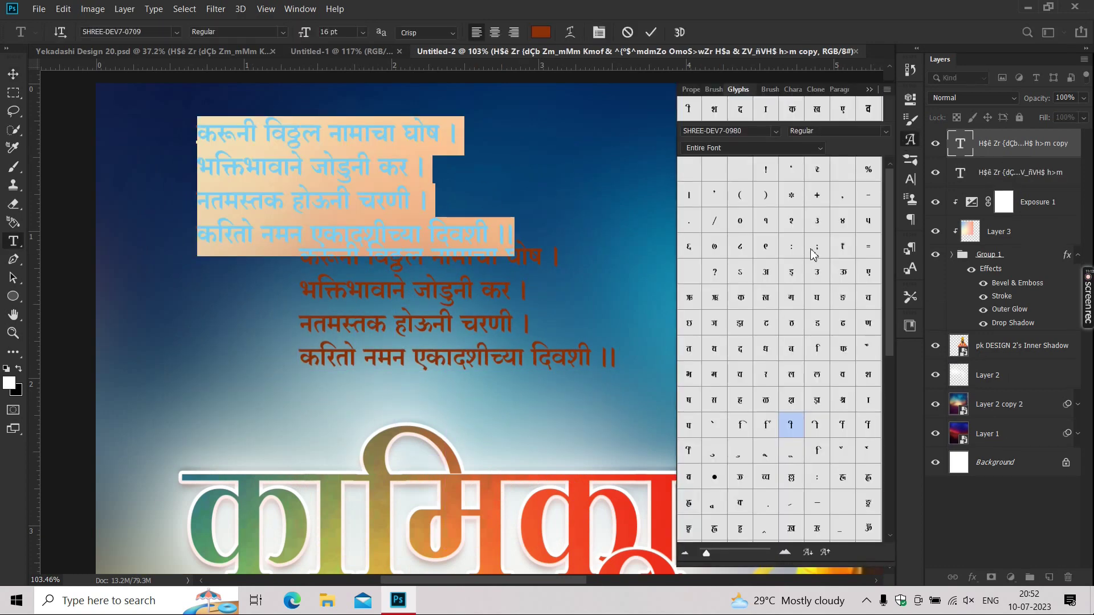
pyautogui.press('BackSpace')
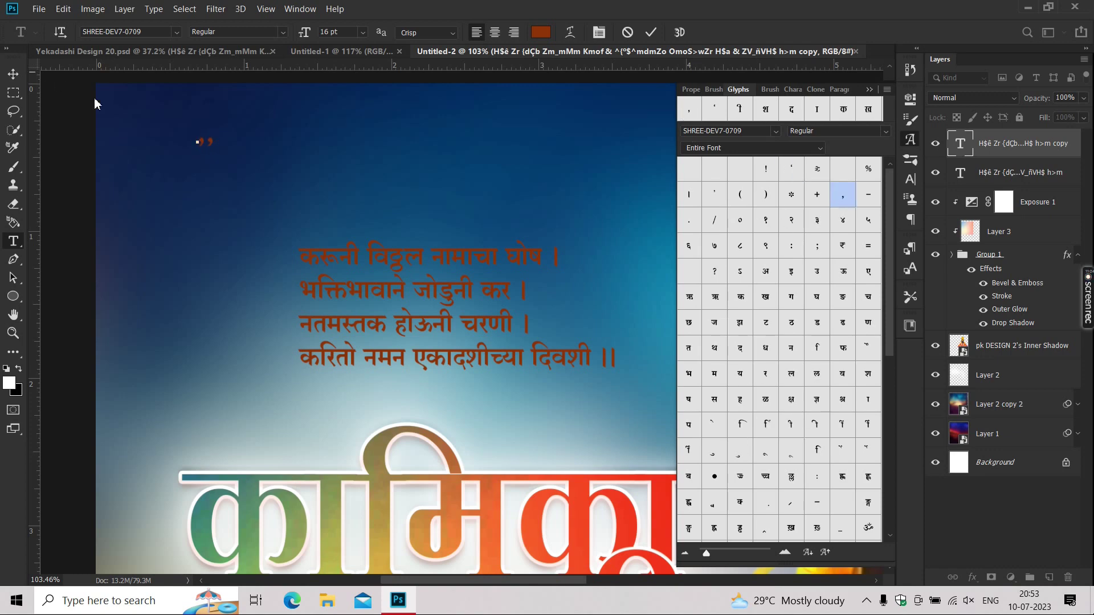
pyautogui.hotkey('ctrl', 'a')
pyautogui.click(11, 77)
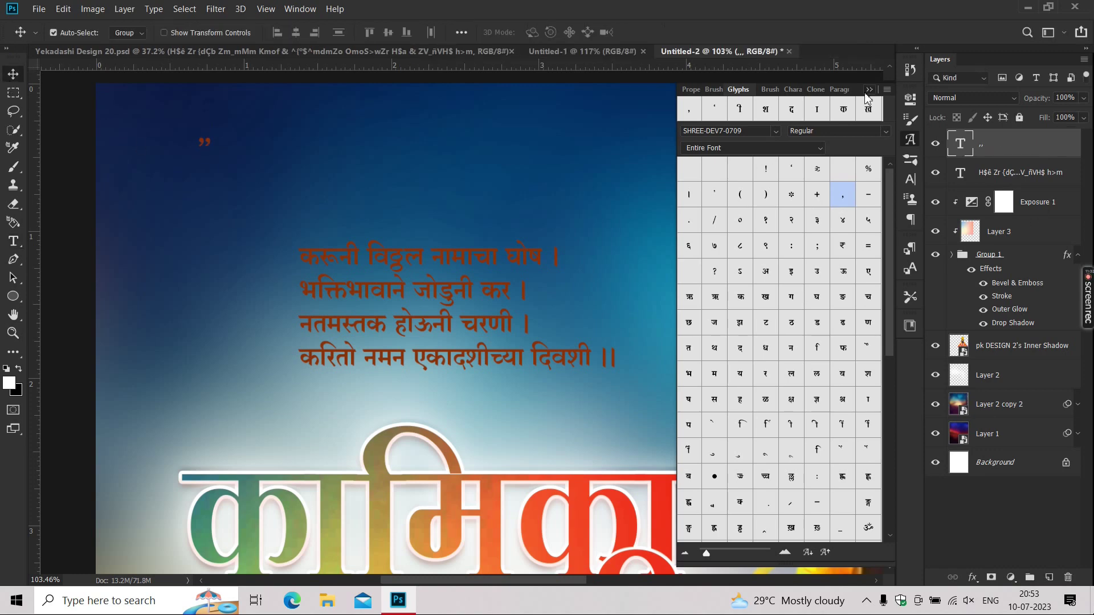
pyautogui.click(869, 91)
# Flip the quote mark horizontally with Free Transform.
pyautogui.hotkey('ctrl', 't')
pyautogui.moveTo(206, 159); pyautogui.dragTo(279, 253)
pyautogui.hotkey('ctrl', 'z')
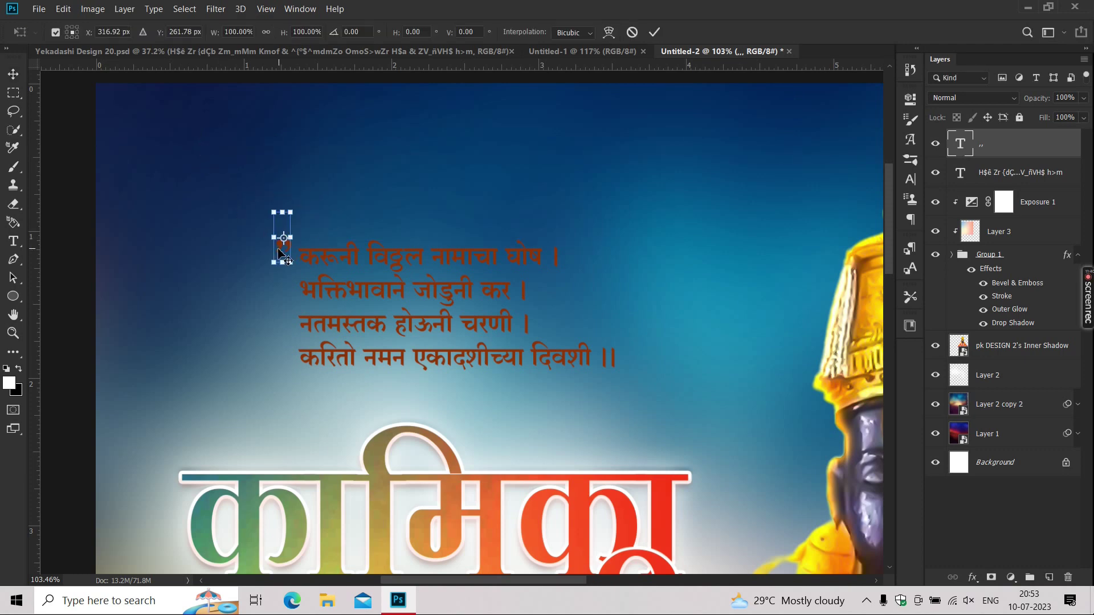
pyautogui.rightClick(279, 253)
pyautogui.click(295, 420)
pyautogui.press('Return')
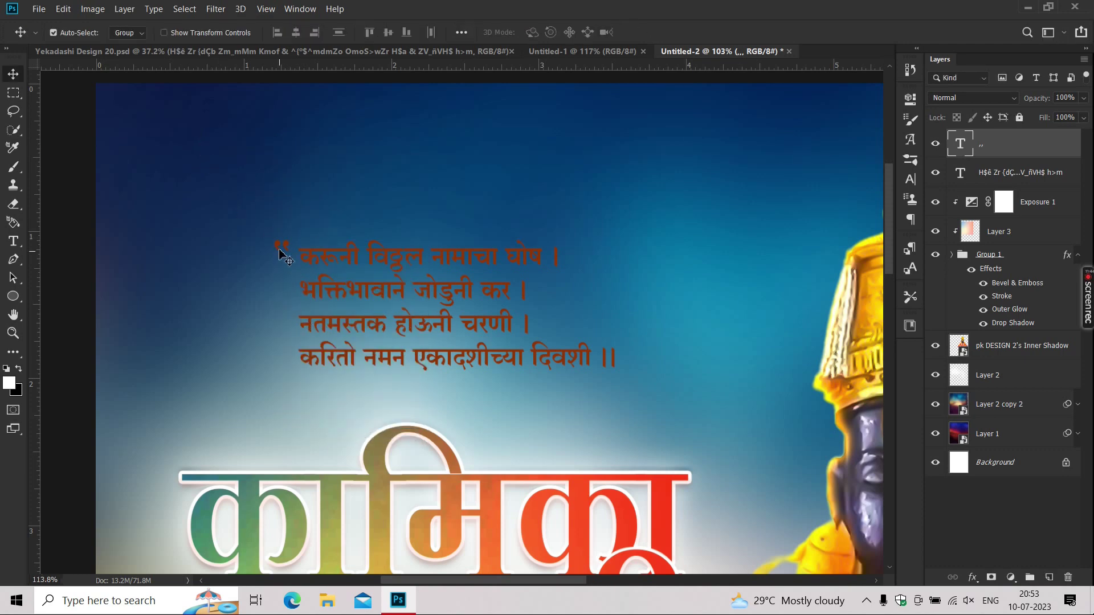
pyautogui.scroll(1, 280, 254)
pyautogui.hotkey('ctrl', 't')
pyautogui.press('Return')
# Check the reference poster, then flip the quote mark vertically.
pyautogui.click(112, 52)
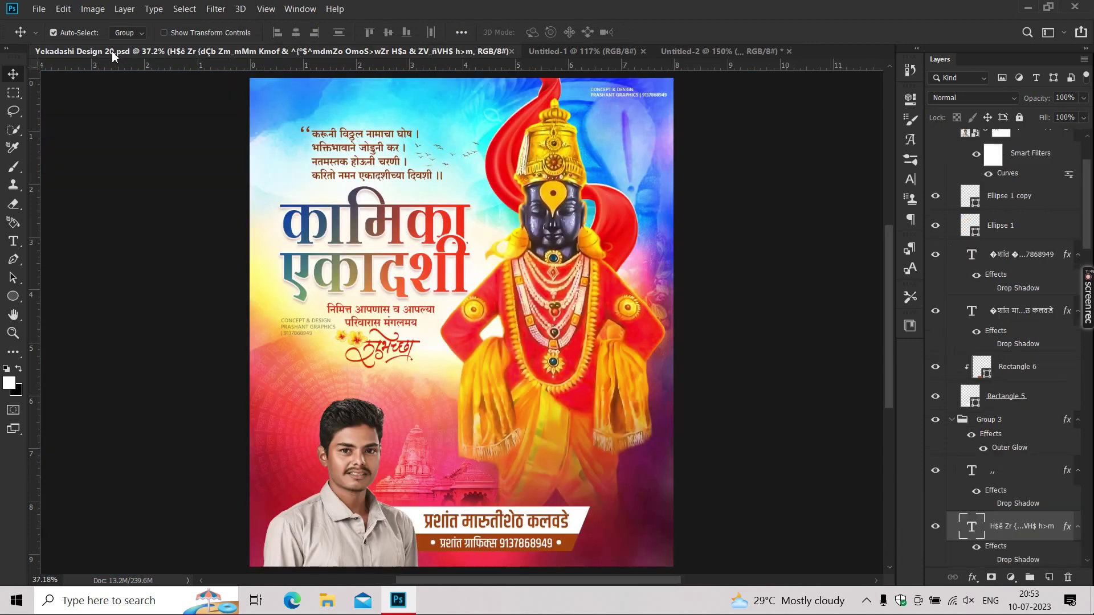
pyautogui.click(706, 51)
pyautogui.hotkey('ctrl', 't')
pyautogui.rightClick(285, 253)
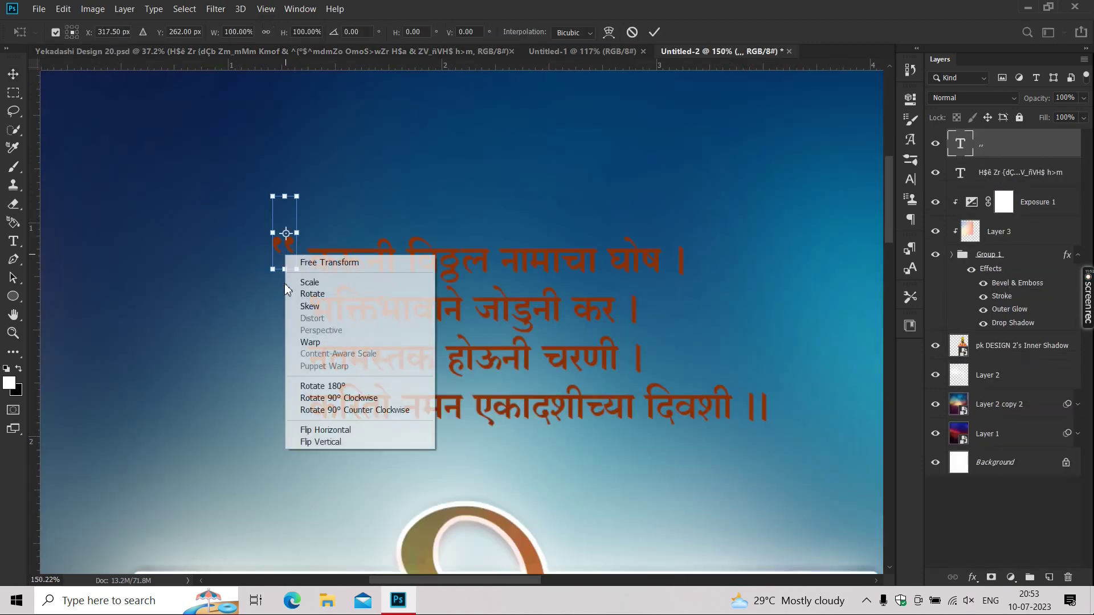
pyautogui.click(323, 442)
pyautogui.press('Return')
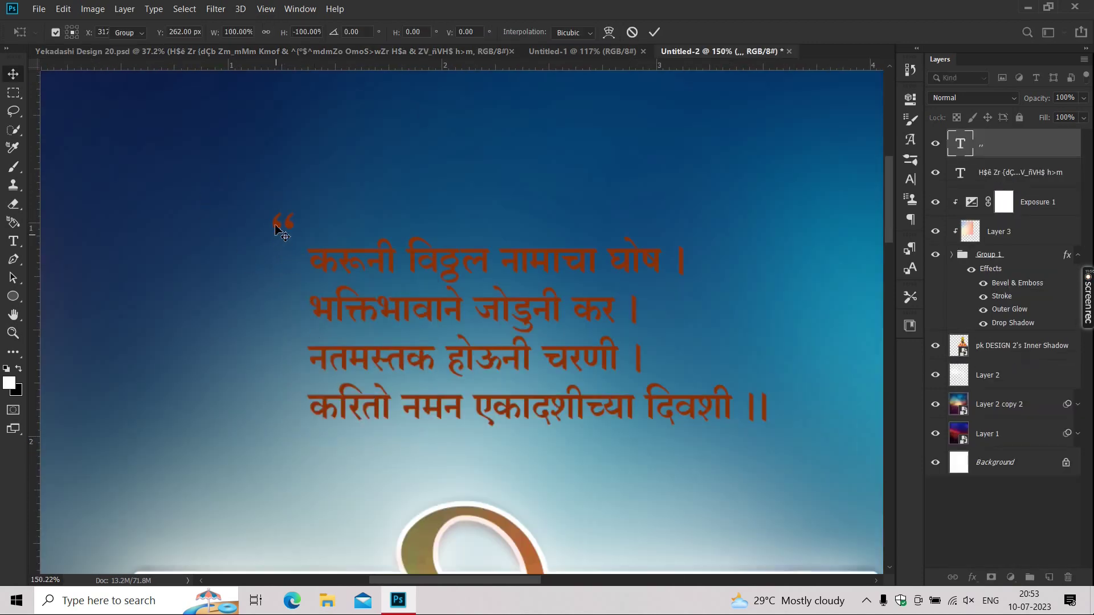
# Position the quote mark just before the verse's first line.
pyautogui.moveTo(281, 228); pyautogui.dragTo(279, 250)
pyautogui.press('Return')
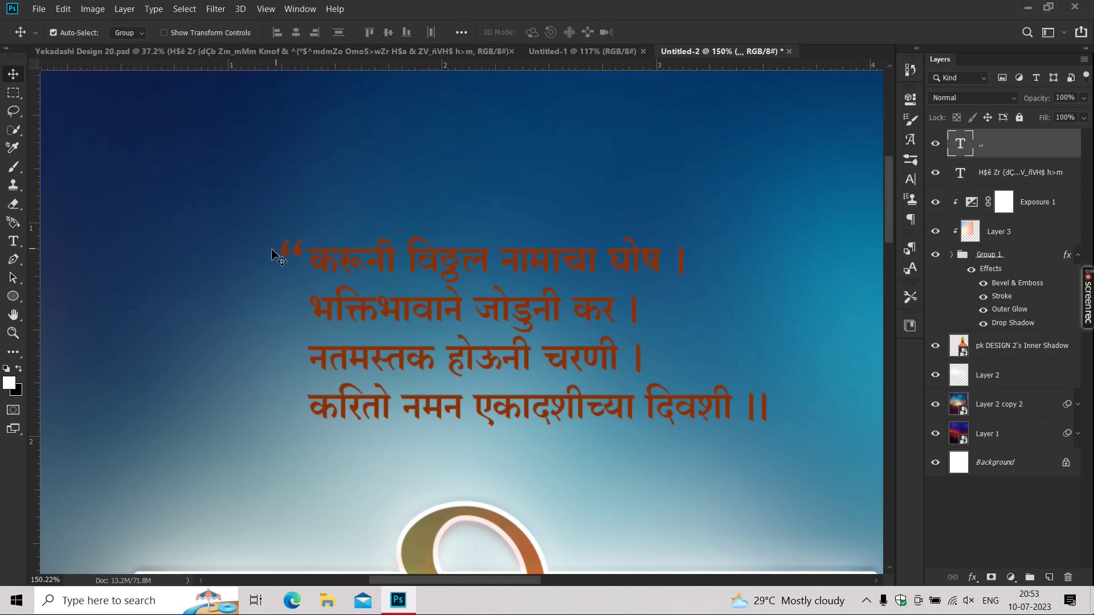
pyautogui.hotkey('ctrl', '0')
pyautogui.hotkey('ctrl', 't')
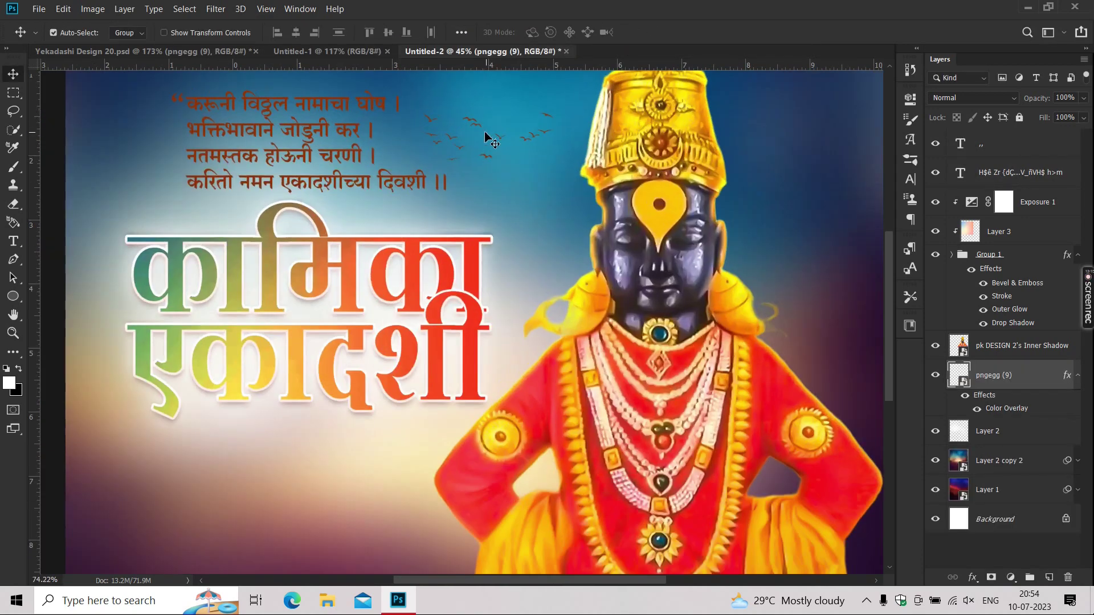
# Reposition the flock of birds beside the verse.
pyautogui.scroll(5, 486, 138)
pyautogui.moveTo(496, 263); pyautogui.dragTo(447, 272)
pyautogui.hotkey('ctrl', '0')
# On a new layer above Layer 2, stamp a white cloud brush at the top left.
pyautogui.click(987, 430)
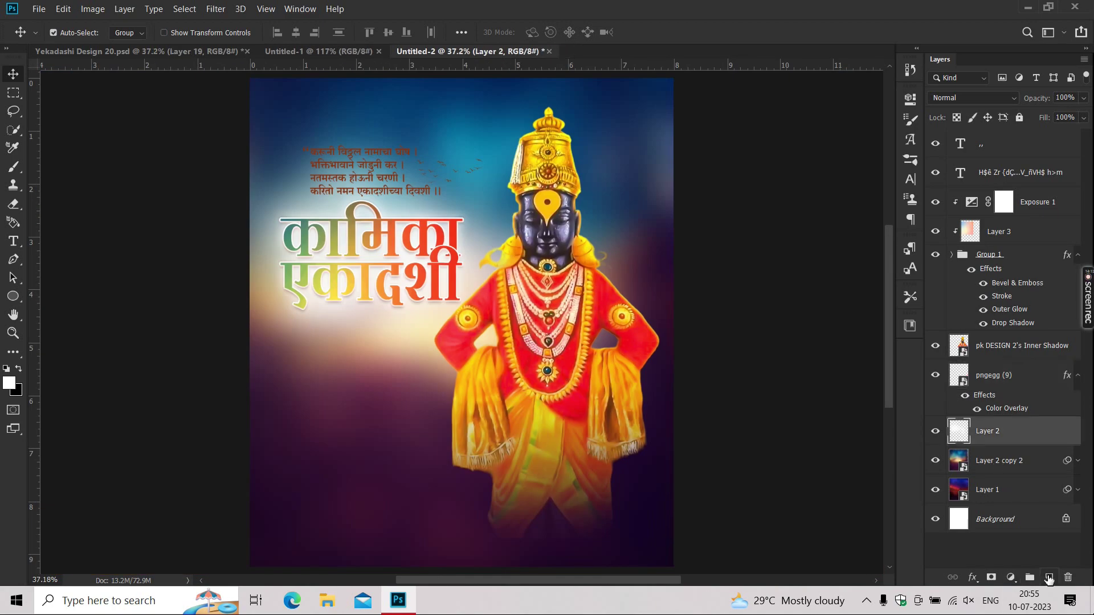
pyautogui.click(1049, 578)
pyautogui.press('b')
pyautogui.click(61, 35)
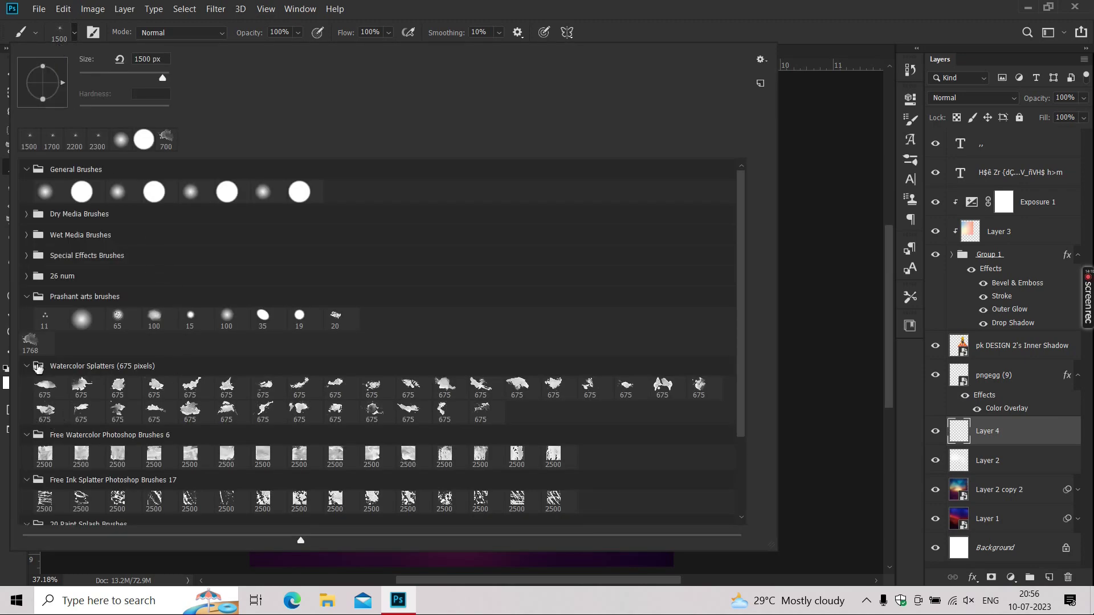
pyautogui.press('Return')
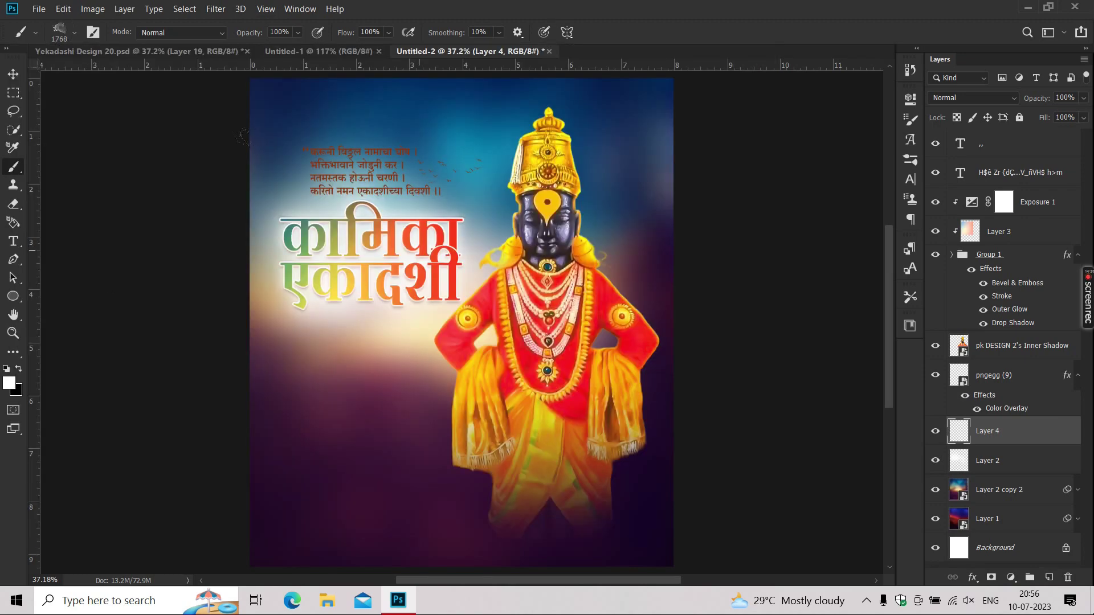
pyautogui.press(']')
pyautogui.click(204, 113)
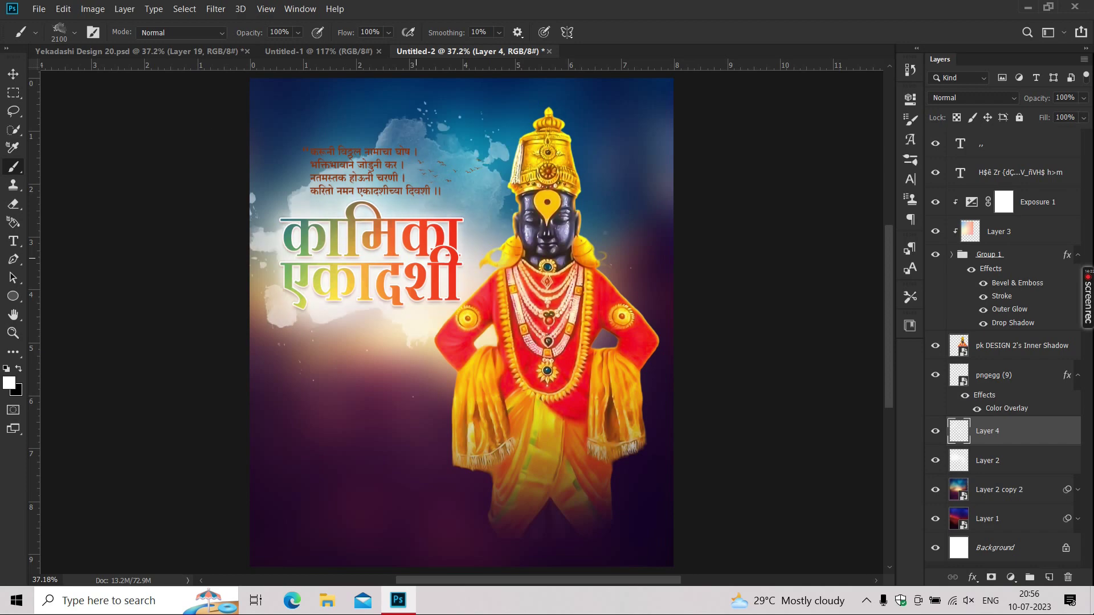
pyautogui.hotkey('ctrl', 'z')
pyautogui.click(268, 86)
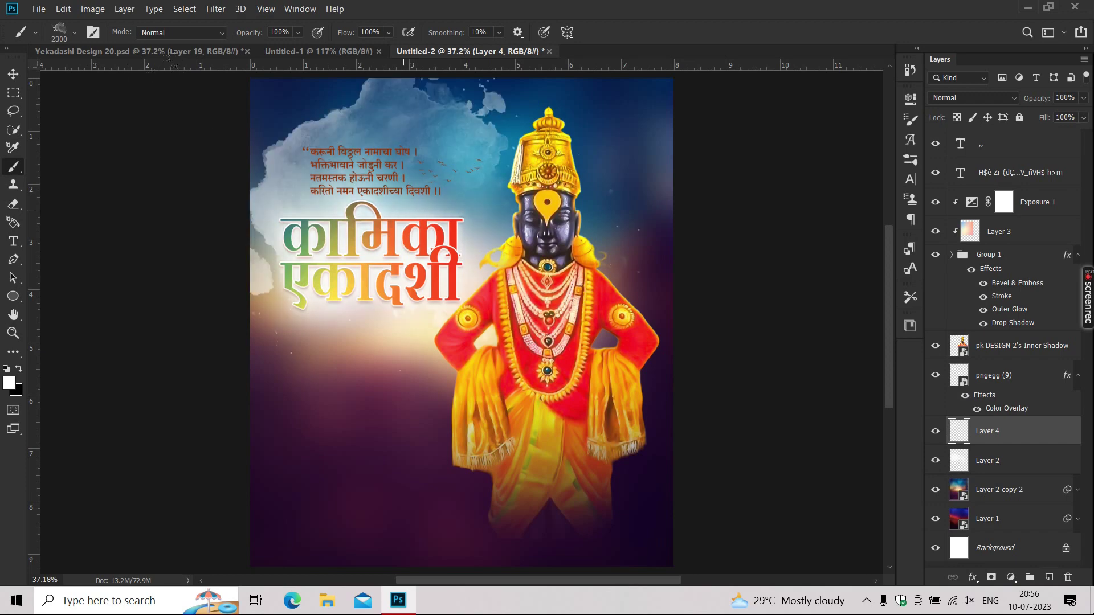
# Scale the cloud layer to about 111% and shift it about 40 px left.
pyautogui.hotkey('ctrl', 't')
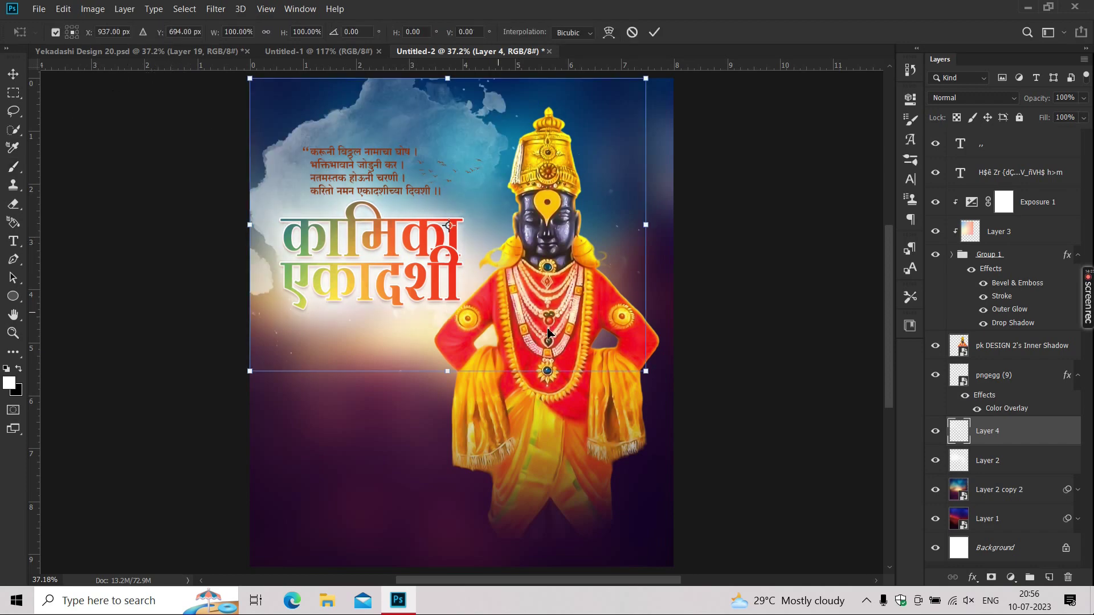
pyautogui.moveTo(646, 372); pyautogui.dragTo(691, 404)
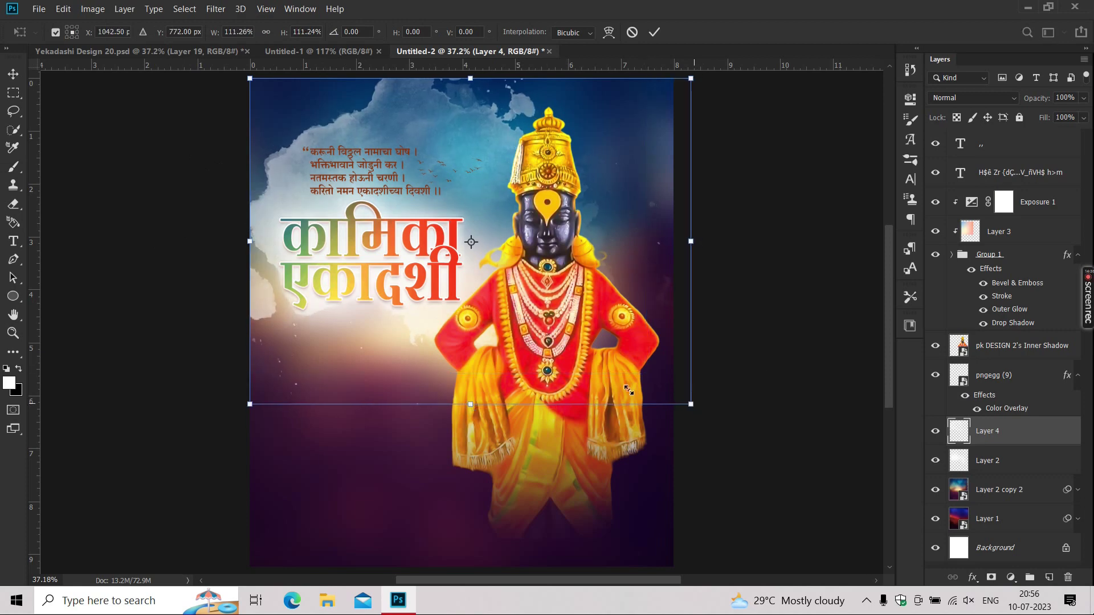
pyautogui.moveTo(465, 320); pyautogui.dragTo(437, 323)
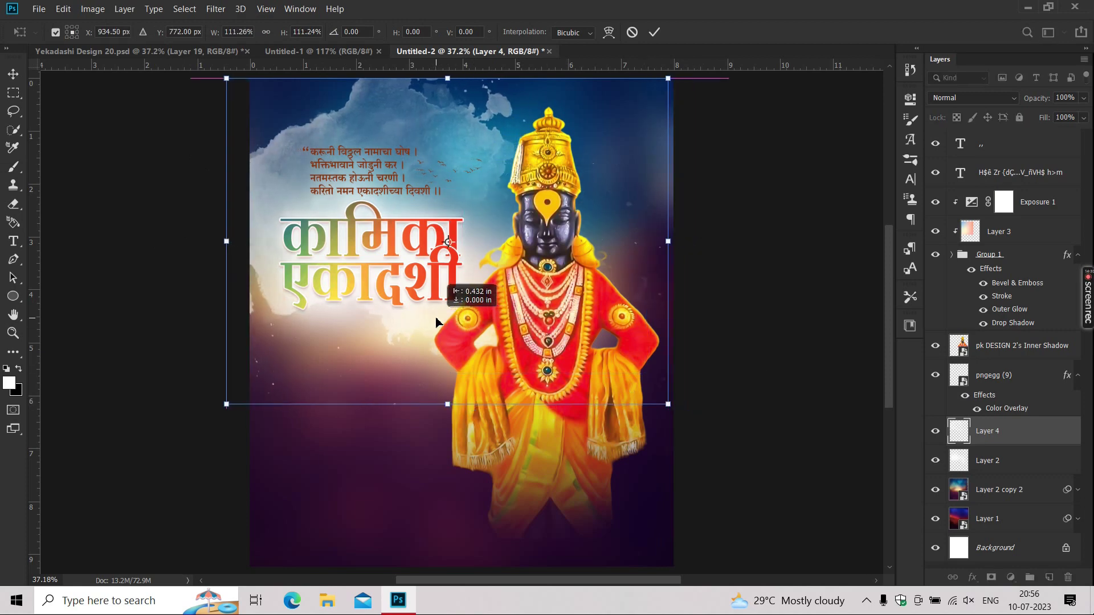
pyautogui.press('Return')
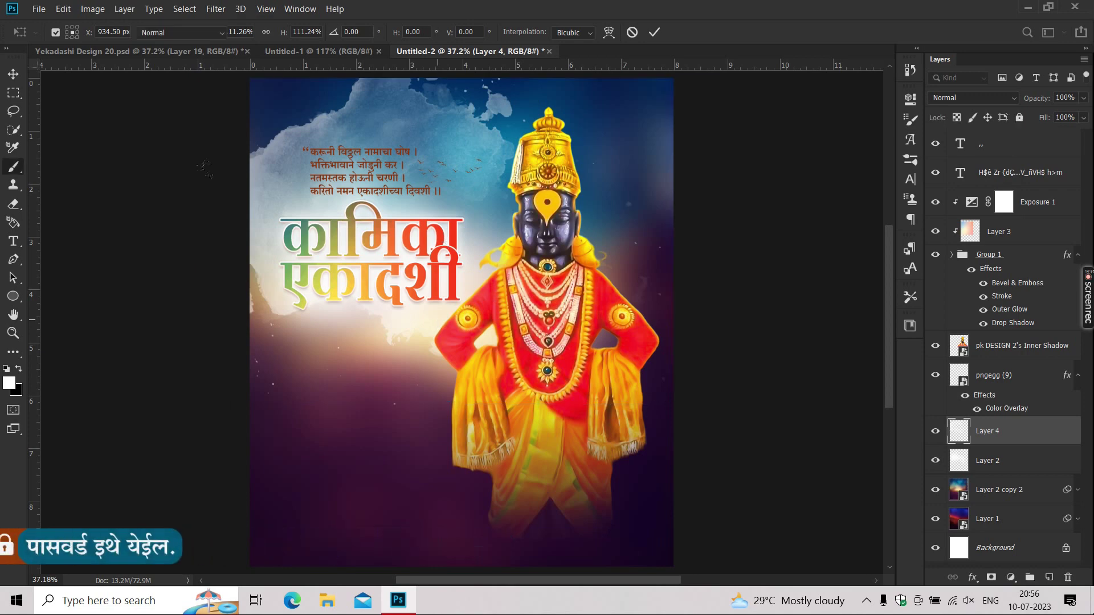
pyautogui.press('v')
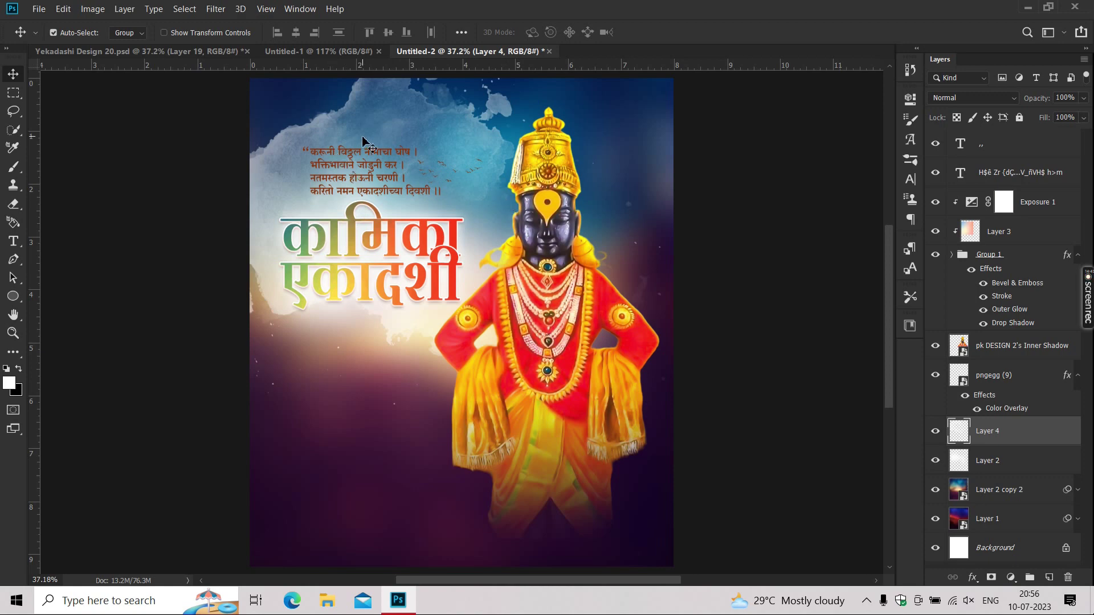
# Add Layer 5 above Layer 2 copy 2 and set up a 2500 px soft brush.
pyautogui.click(1040, 489)
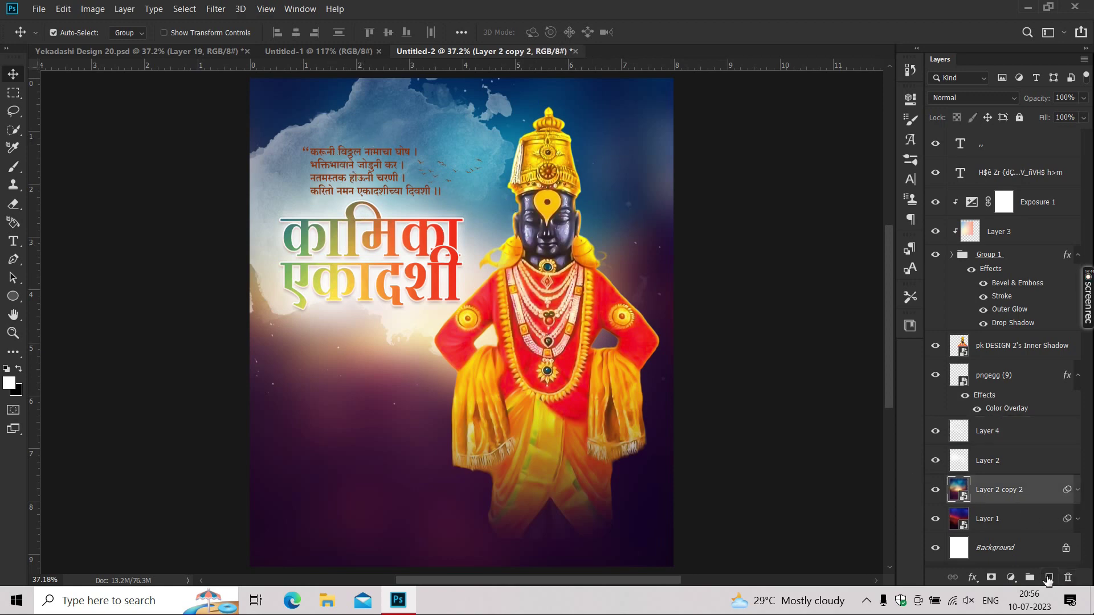
pyautogui.click(1049, 578)
pyautogui.press('b')
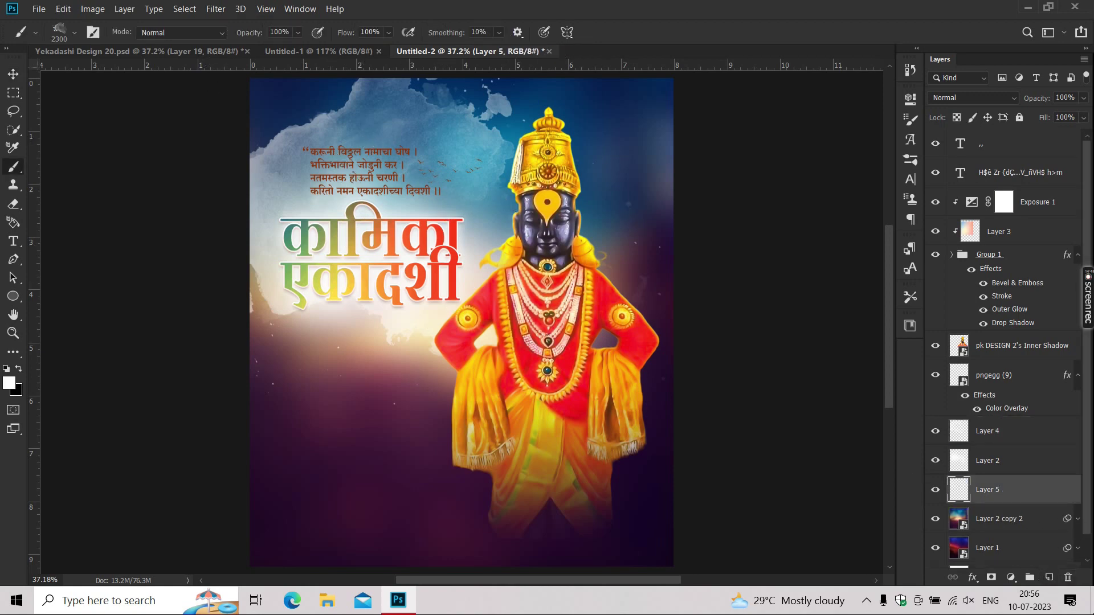
pyautogui.click(54, 27)
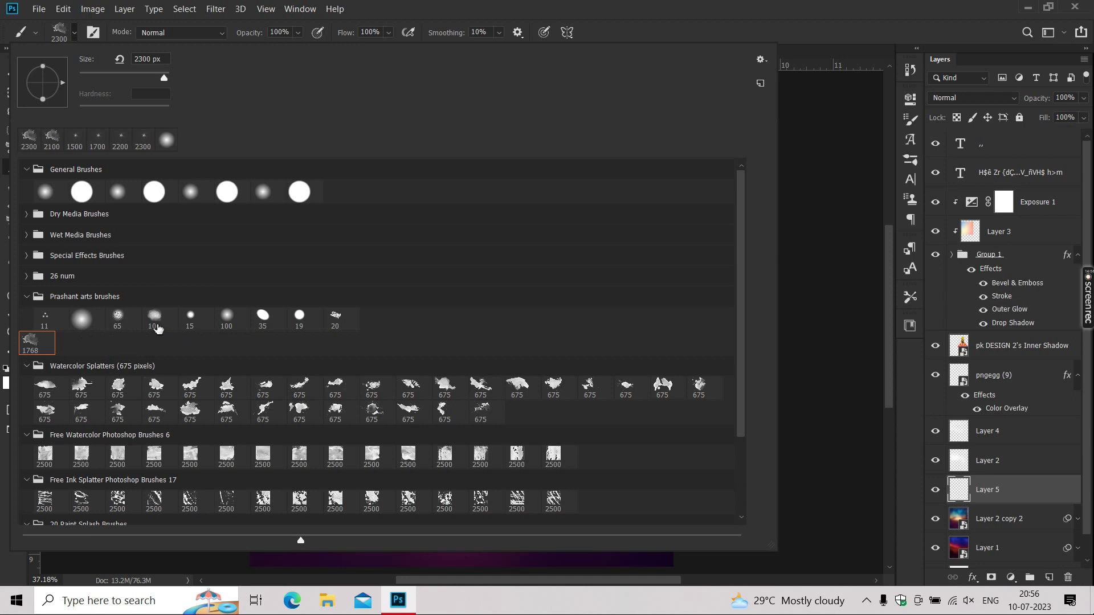
pyautogui.click(156, 319)
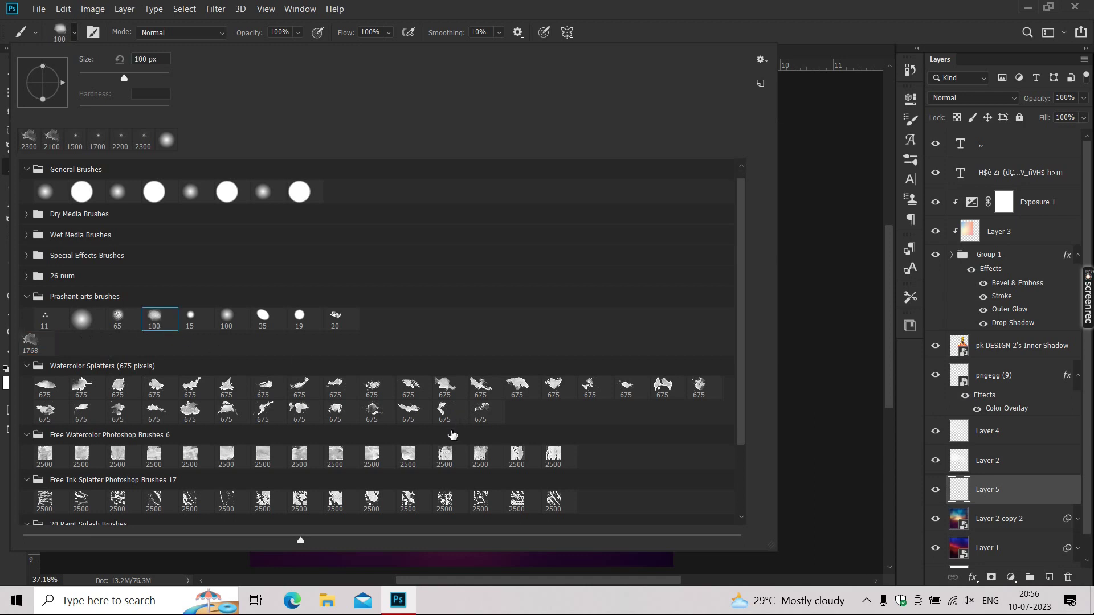
pyautogui.scroll(-1, 414, 460)
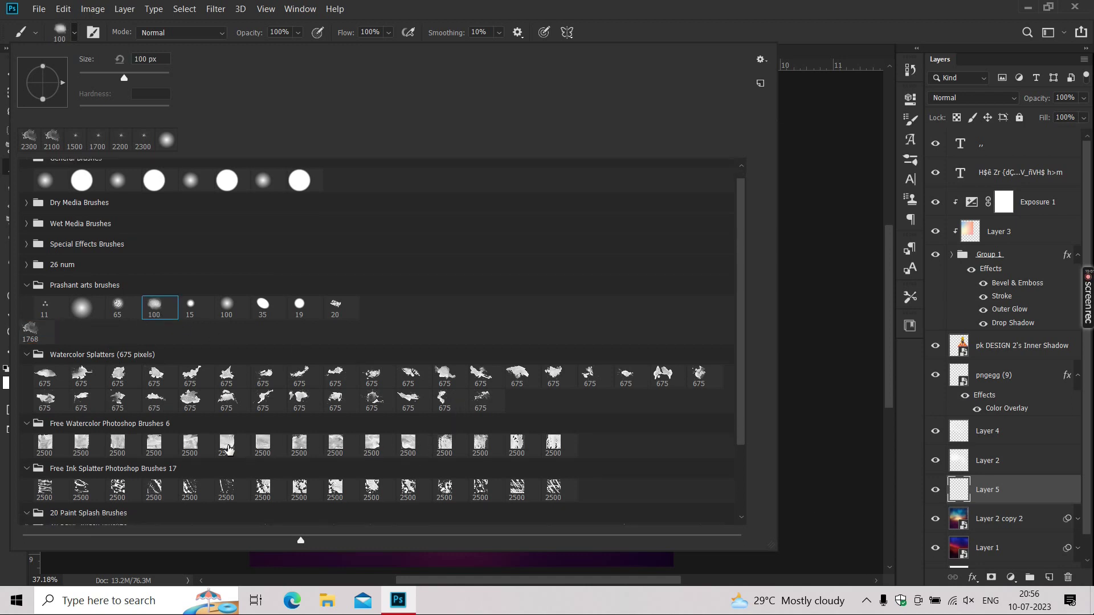
pyautogui.write('2500')
pyautogui.press('Return')
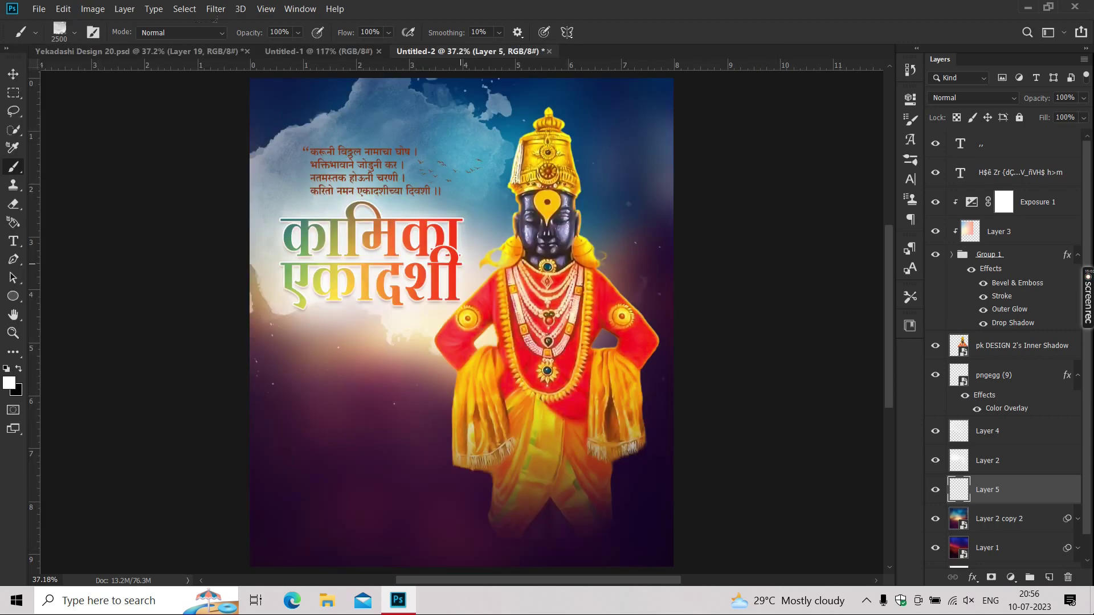
pyautogui.click(216, 83)
pyautogui.hotkey('ctrl', 'z')
# Set Layer 5 to Overlay and the foreground colour to #0150a0.
pyautogui.click(973, 98)
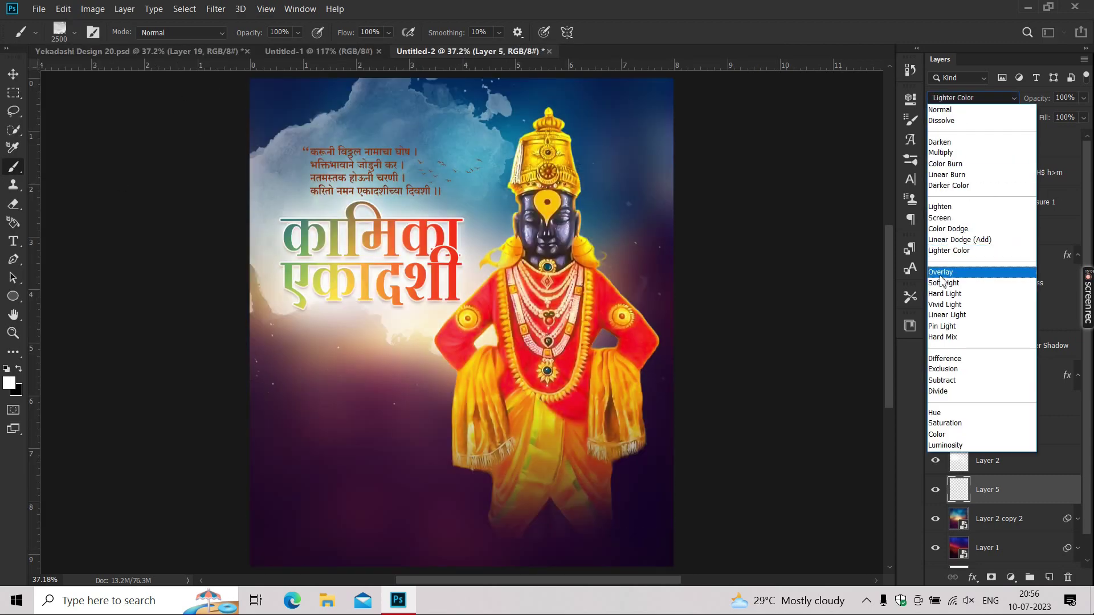
pyautogui.click(958, 278)
pyautogui.click(10, 383)
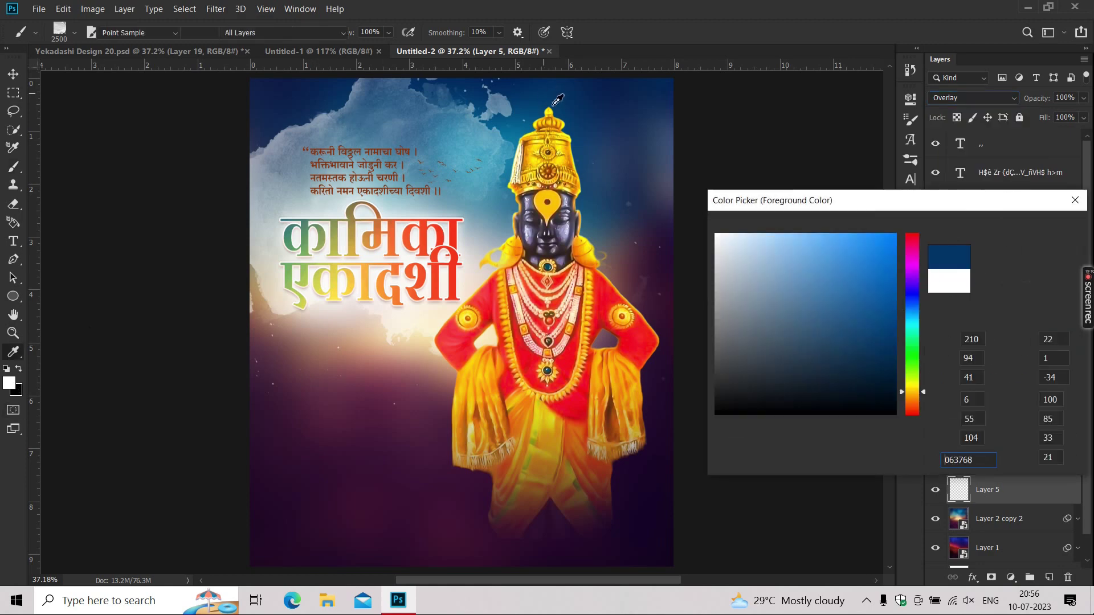
pyautogui.write('0150a0')
pyautogui.press('Return')
pyautogui.press('b')
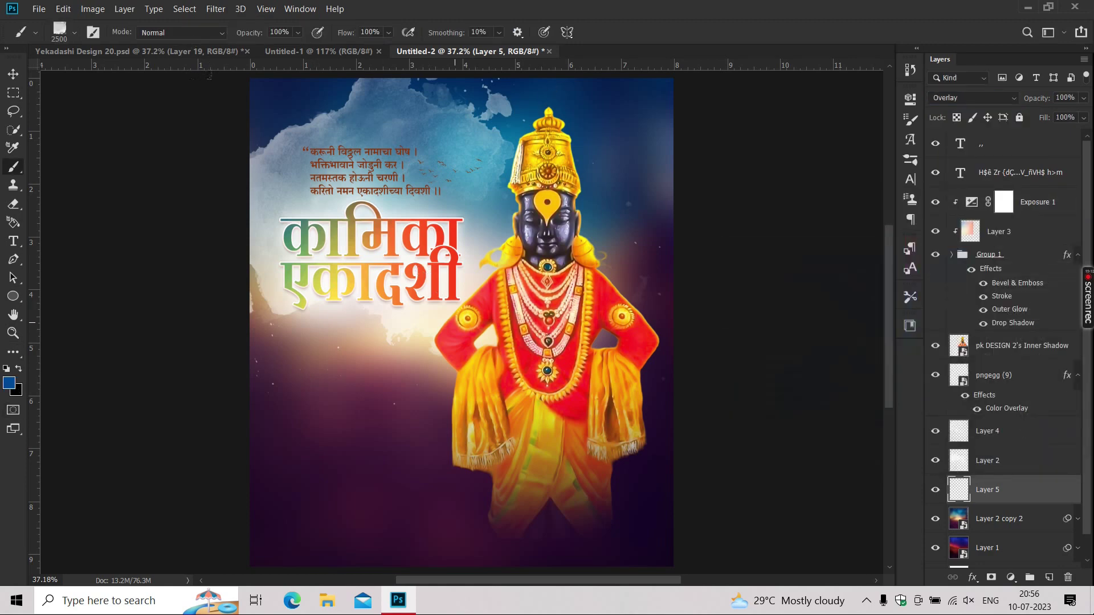
pyautogui.hotkey('alt', 'BackSpace')
pyautogui.hotkey('ctrl', 'z')
# Choose a watercolor splatter brush tip and return Layer 5 to Normal blending.
pyautogui.click(59, 33)
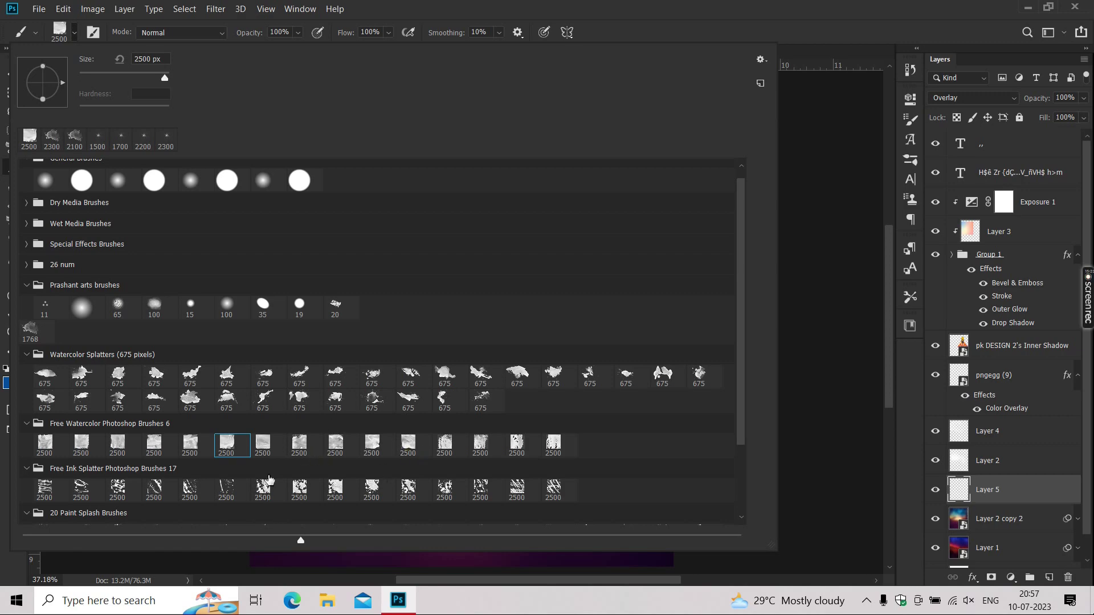
pyautogui.click(451, 24)
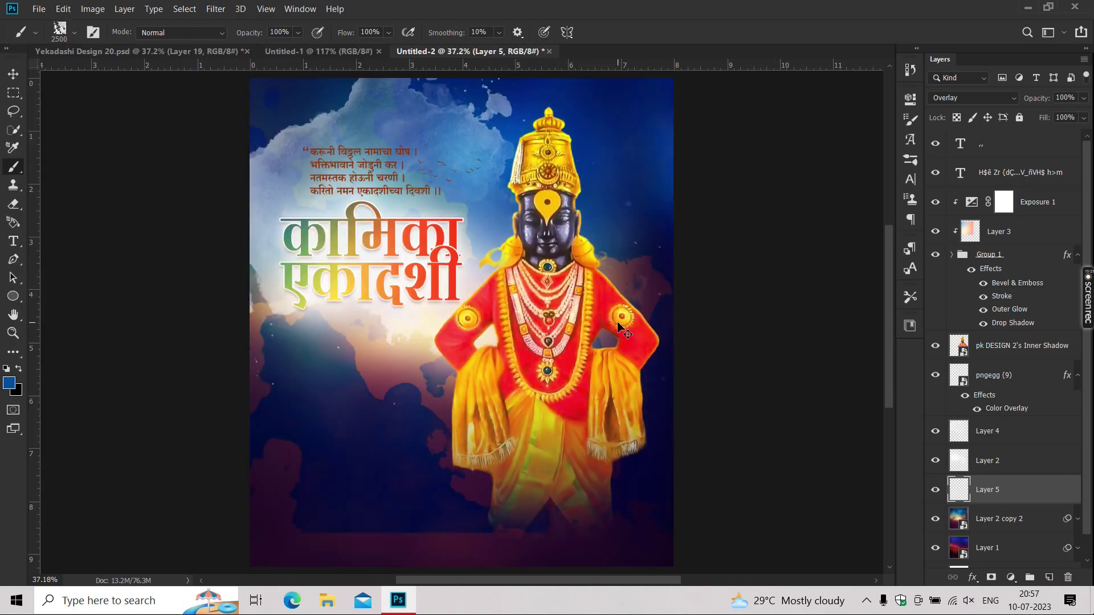
pyautogui.hotkey('ctrl', 'z')
pyautogui.click(958, 98)
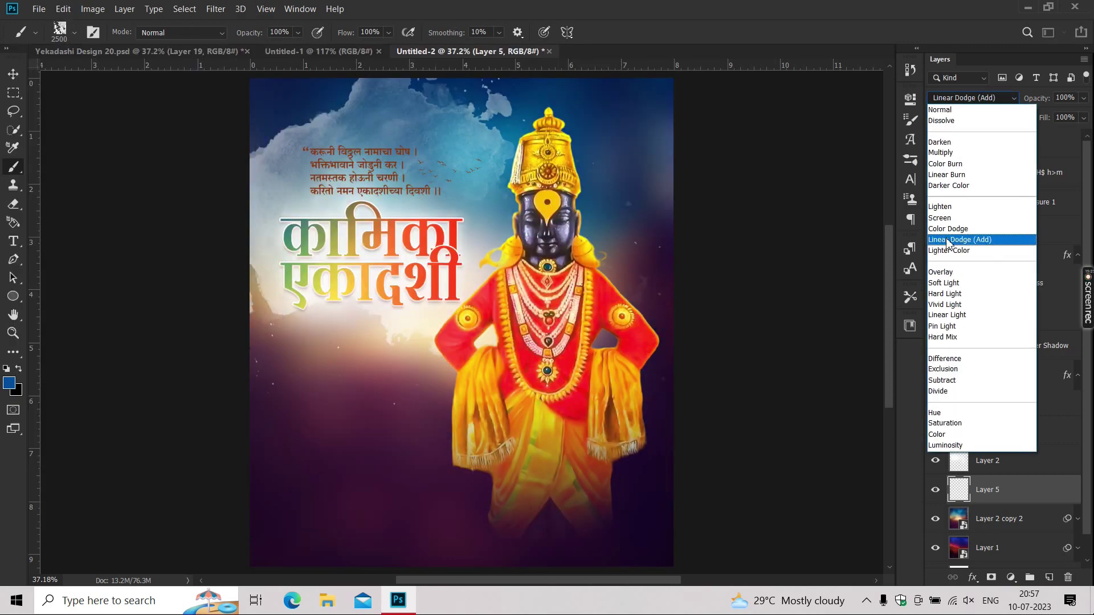
pyautogui.click(946, 101)
# Move Layer 5's splashes left and down, then duplicate them as Layer 6.
pyautogui.press('v')
pyautogui.hotkey('ctrl', 't')
pyautogui.moveTo(477, 365); pyautogui.dragTo(402, 405)
pyautogui.press('Return')
pyautogui.hotkey('ctrl', 'j')
pyautogui.hotkey('ctrl', 't')
pyautogui.press('Return')
pyautogui.click(972, 98)
# Set Layer 6 to Overlay blending at 63% opacity.
pyautogui.click(940, 272)
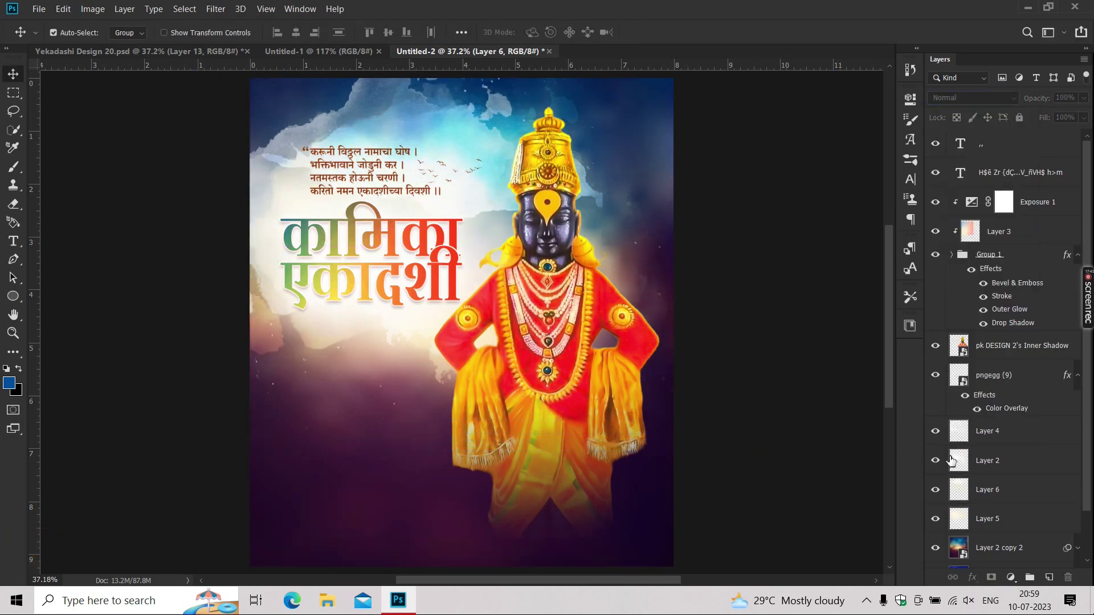
pyautogui.hotkey('ctrl', 't')
pyautogui.moveTo(406, 364); pyautogui.dragTo(414, 336)
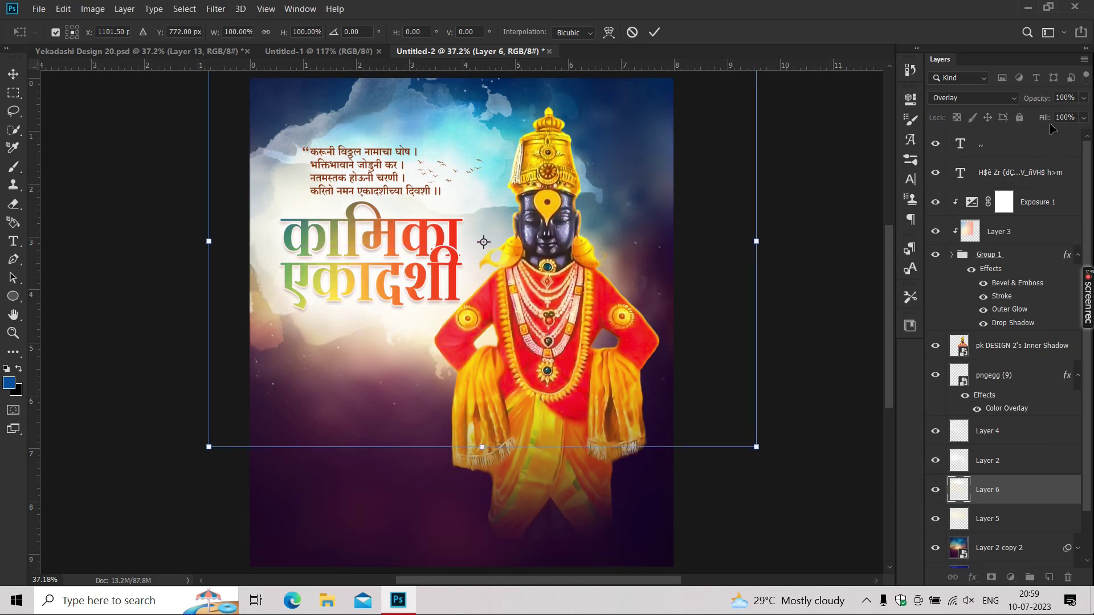
pyautogui.press('Return')
pyautogui.click(1084, 98)
pyautogui.moveTo(1086, 114); pyautogui.dragTo(1059, 114)
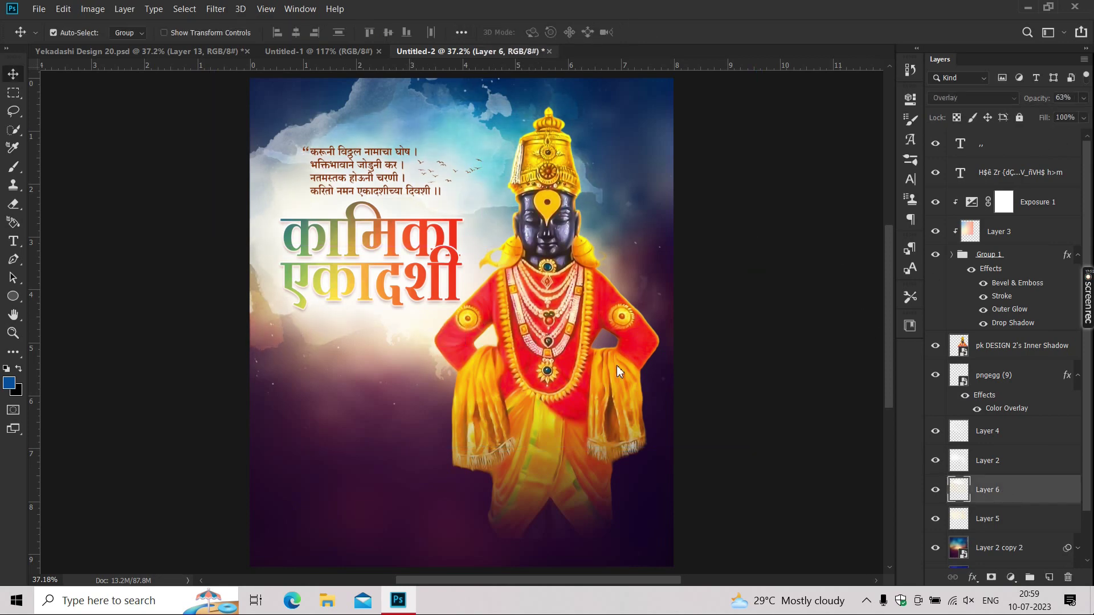
# Reposition the Layer 6 splashes slightly lower on the poster.
pyautogui.hotkey('ctrl', 't')
pyautogui.moveTo(425, 402)
pyautogui.mouseDown()
pyautogui.moveTo(465, 422)
pyautogui.moveTo(466, 451)
pyautogui.mouseUp()
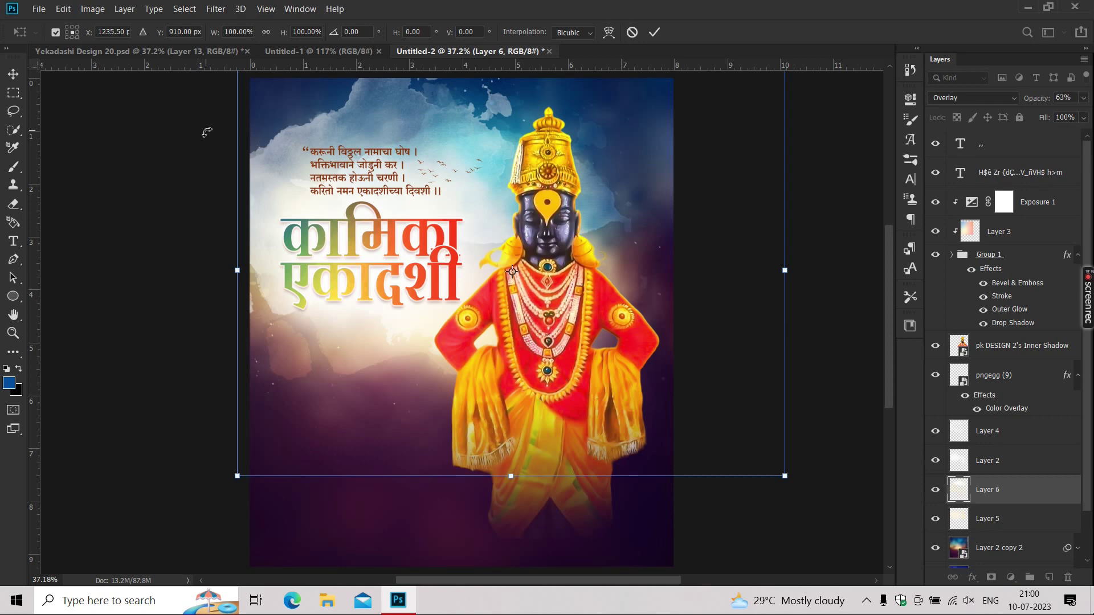
pyautogui.moveTo(257, 282); pyautogui.dragTo(323, 350)
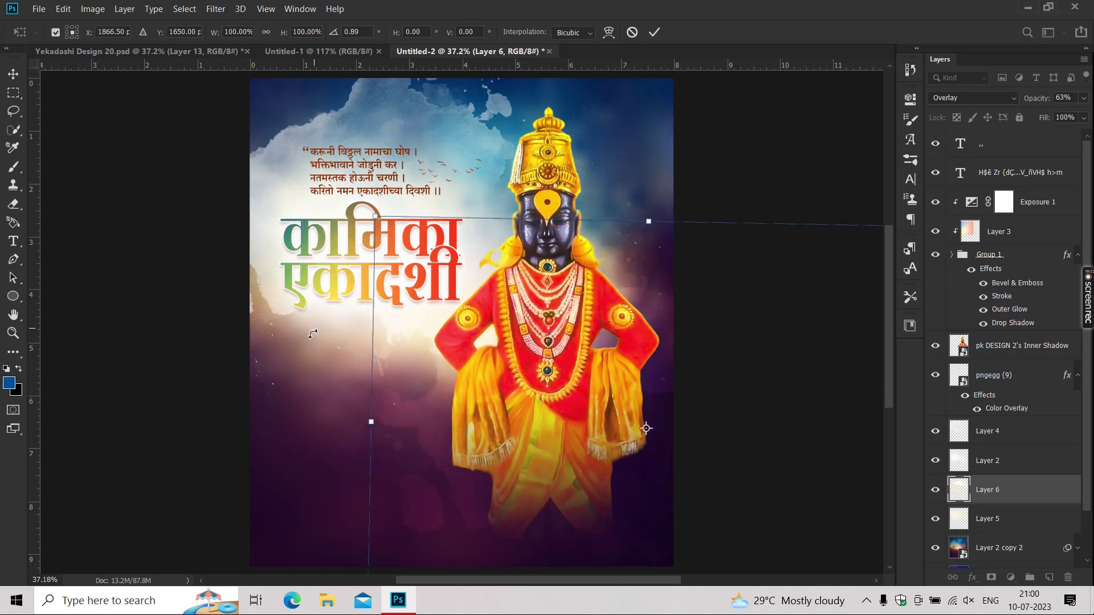
pyautogui.press('Return')
pyautogui.hotkey('ctrl', 't')
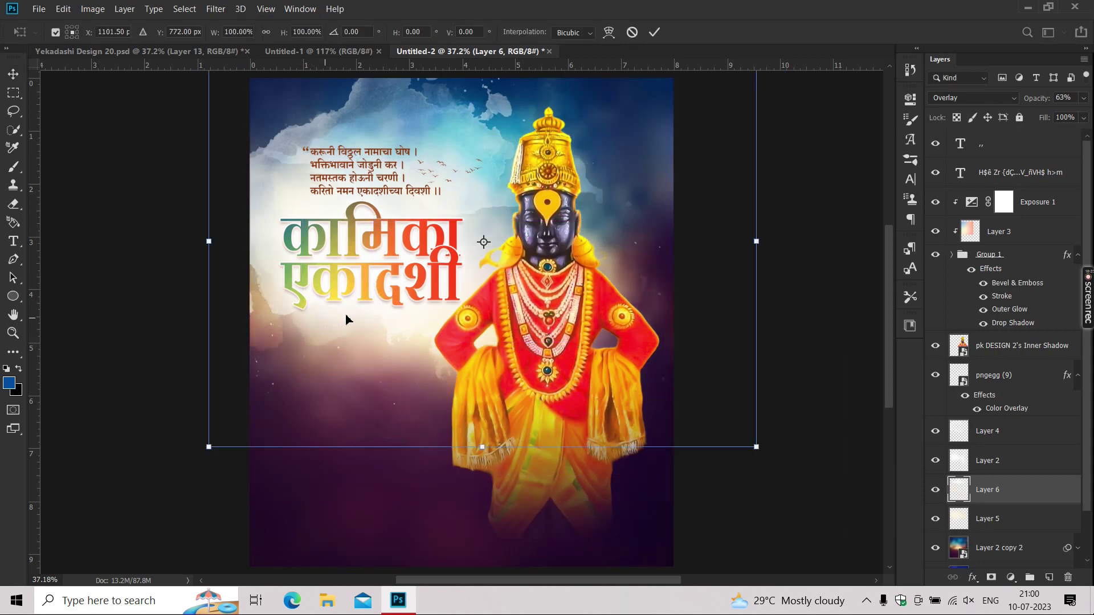
pyautogui.moveTo(360, 335); pyautogui.dragTo(308, 357)
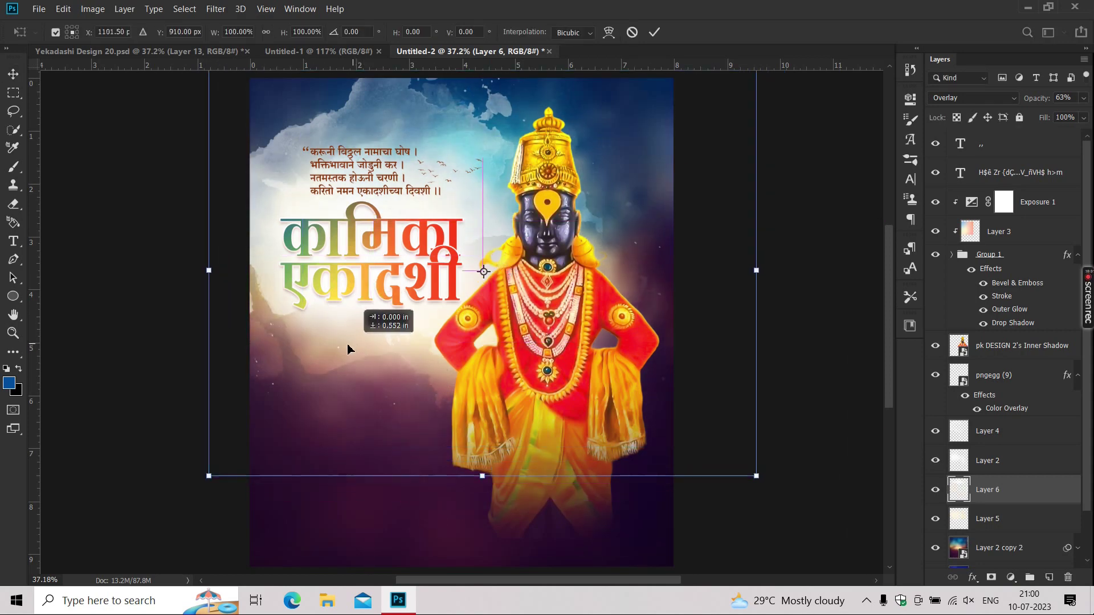
pyautogui.press('Return')
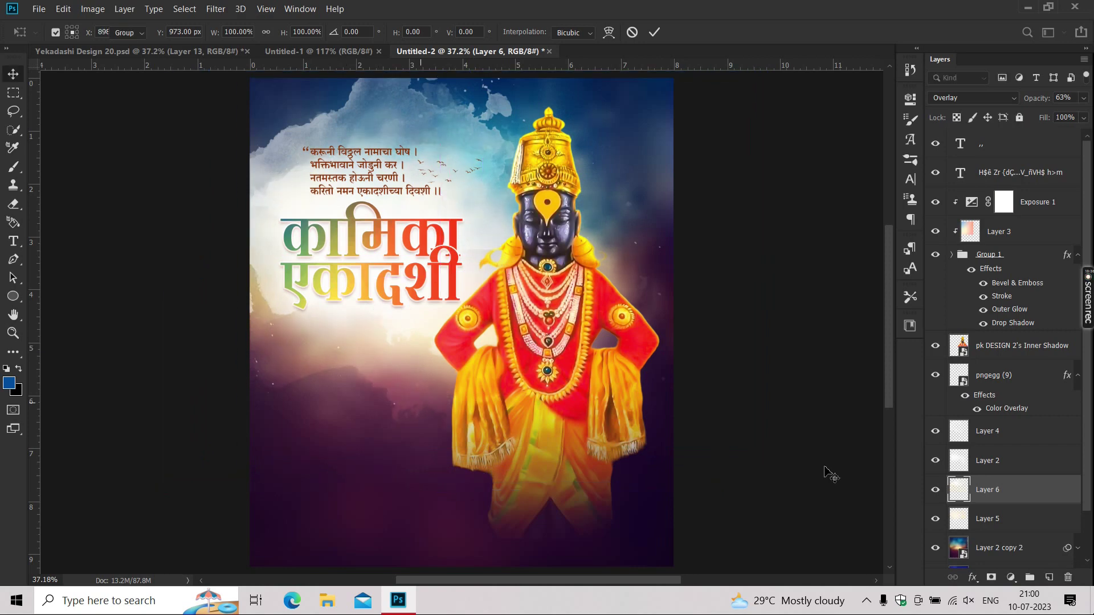
pyautogui.hotkey('alt', ']')
pyautogui.hotkey('alt', ']')
# Place Embedded the djasdm image from the Downloads > bluetooth > ekadashi folder.
pyautogui.click(38, 8)
pyautogui.click(63, 277)
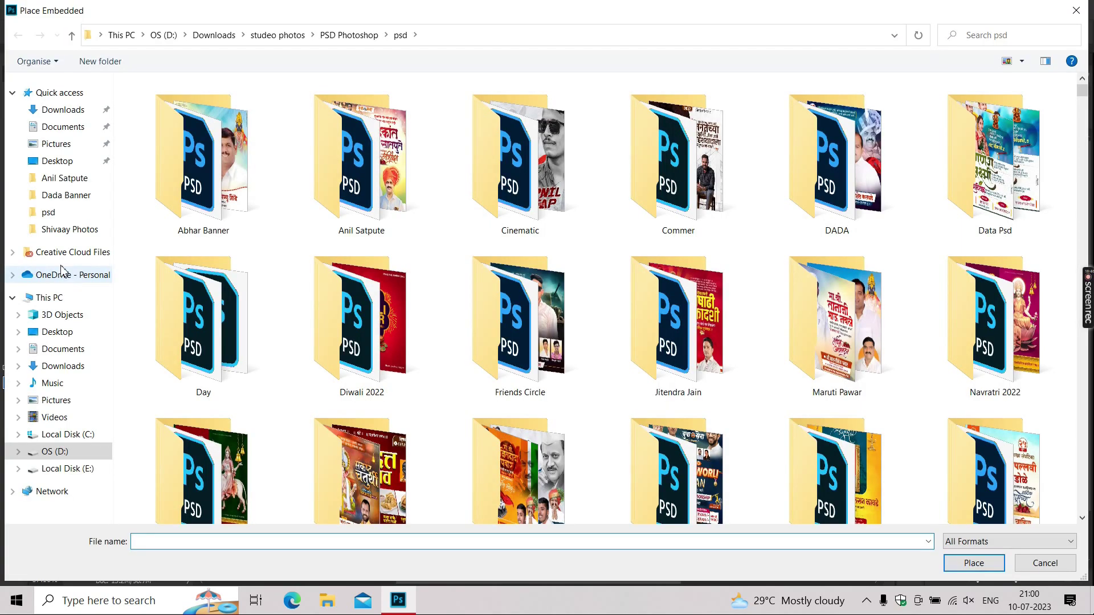
pyautogui.scroll(-1, 335, 326)
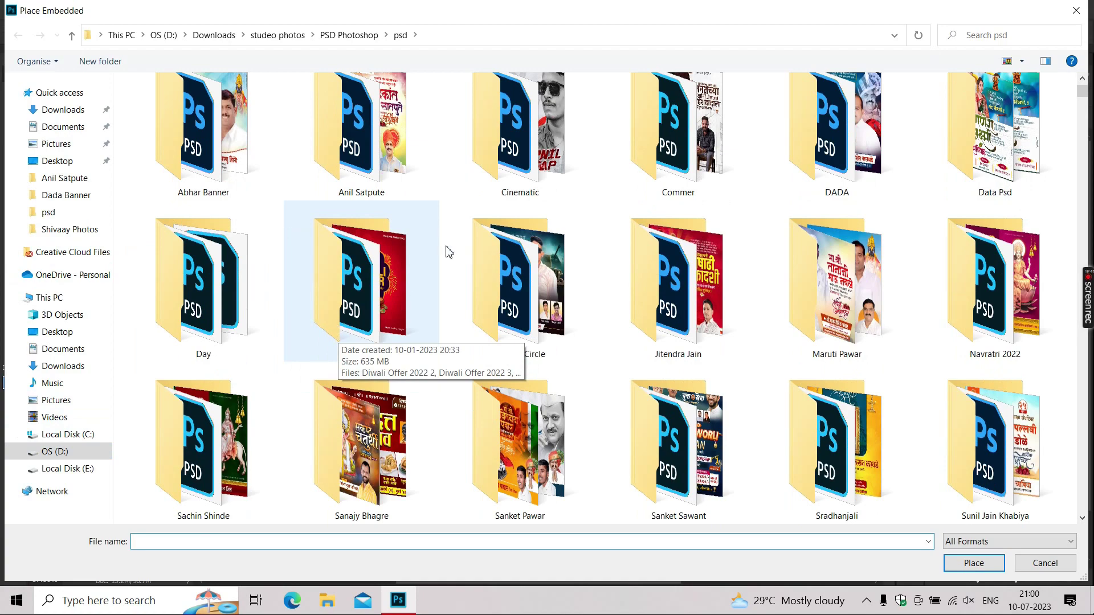
pyautogui.scroll(-5, 450, 252)
pyautogui.click(67, 469)
pyautogui.doubleClick(191, 108)
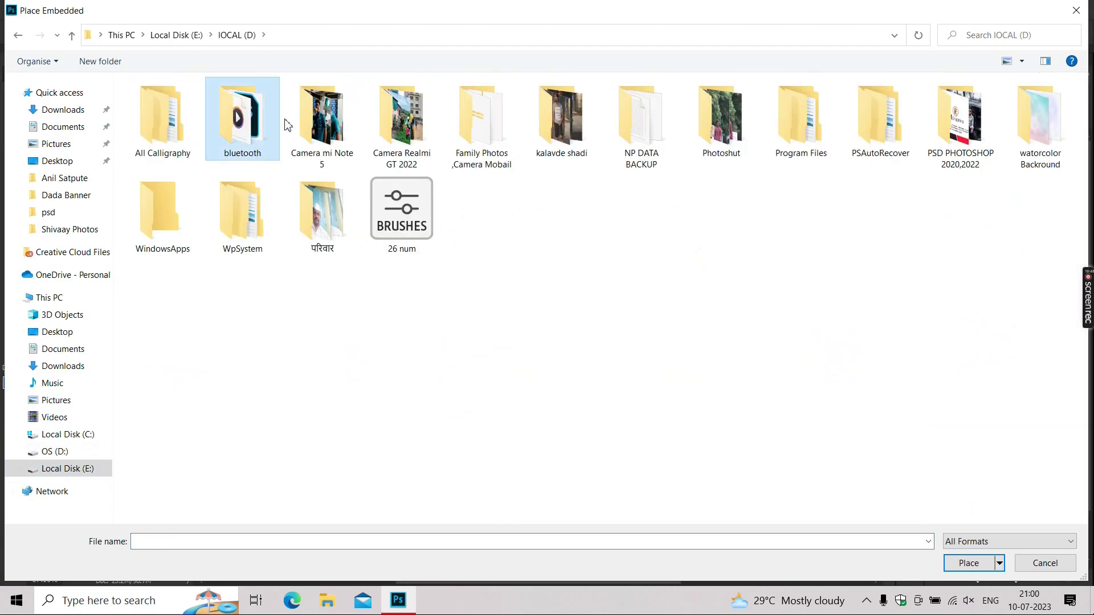
pyautogui.click(64, 454)
pyautogui.doubleClick(237, 117)
pyautogui.doubleClick(721, 117)
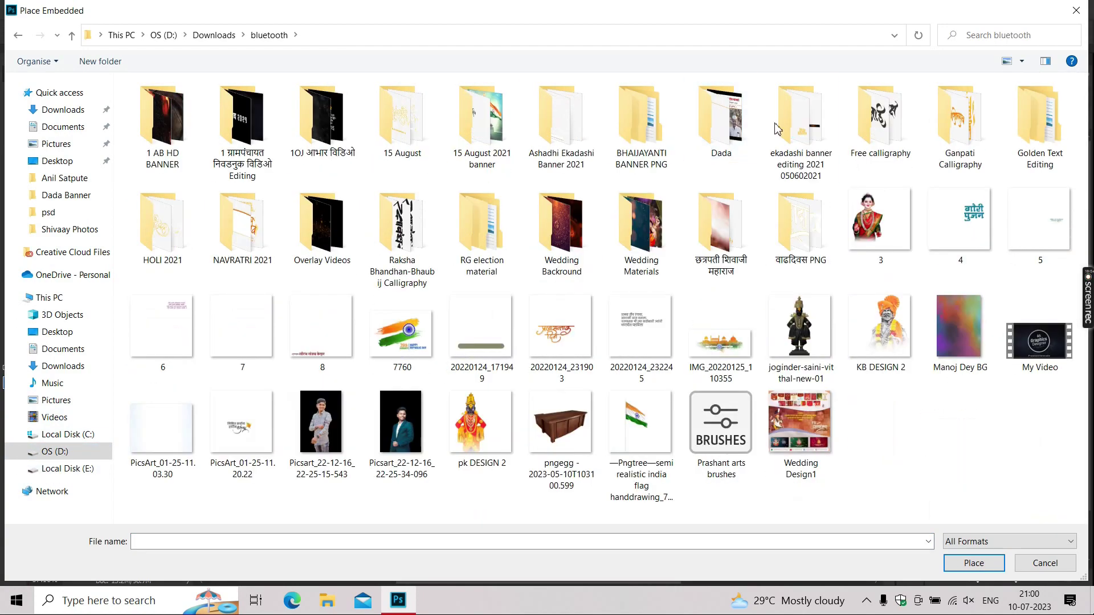
pyautogui.doubleClick(778, 129)
pyautogui.doubleClick(382, 101)
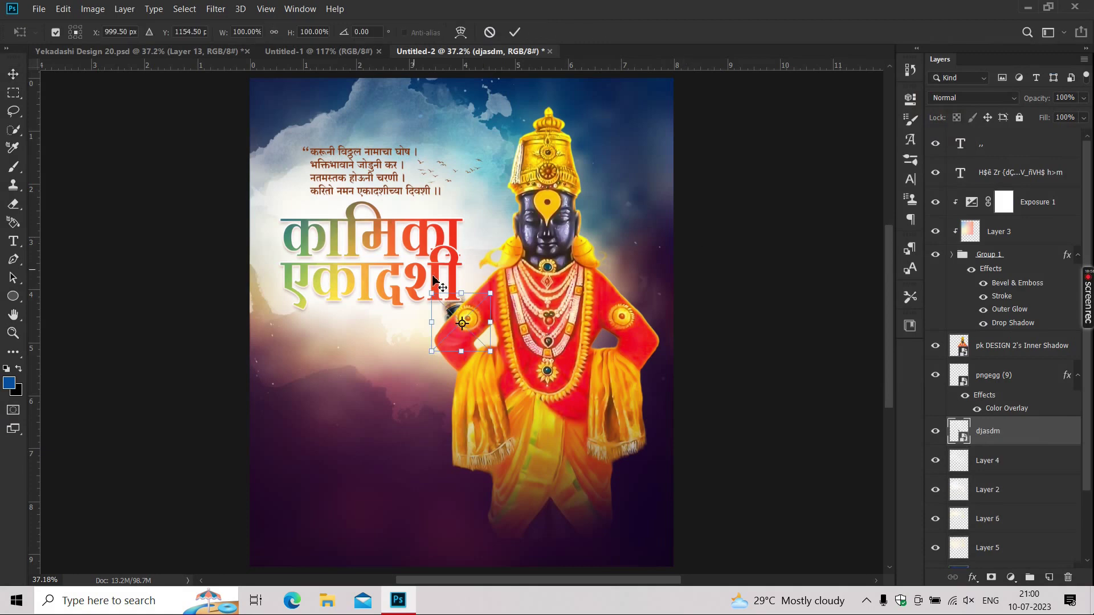
# Enlarge the djasdm image and move it toward the poster's upper right.
pyautogui.moveTo(431, 295); pyautogui.dragTo(313, 171)
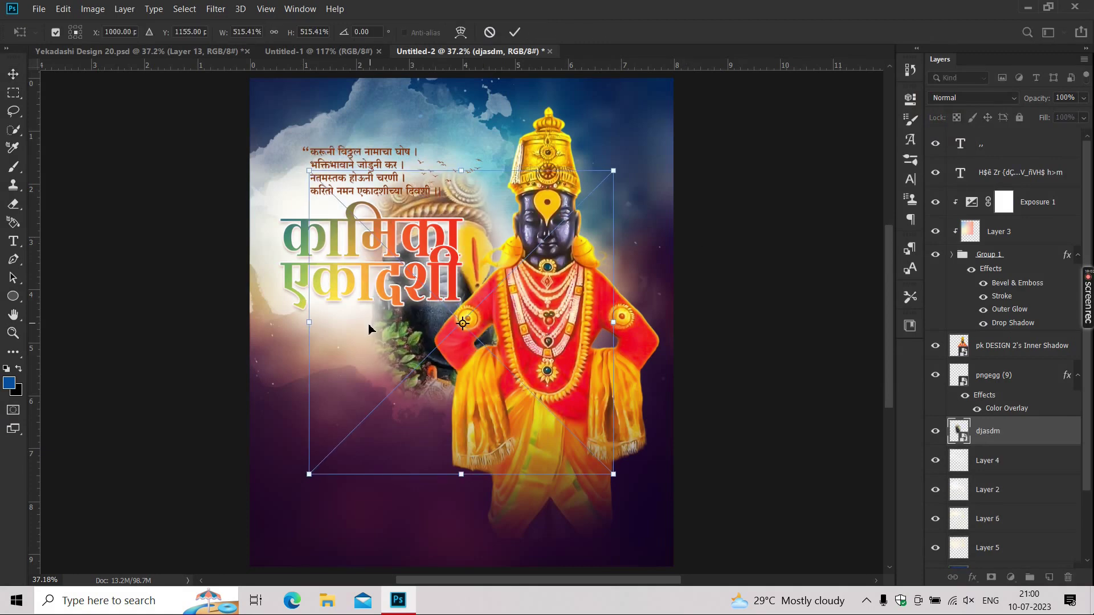
pyautogui.moveTo(414, 309); pyautogui.dragTo(544, 219)
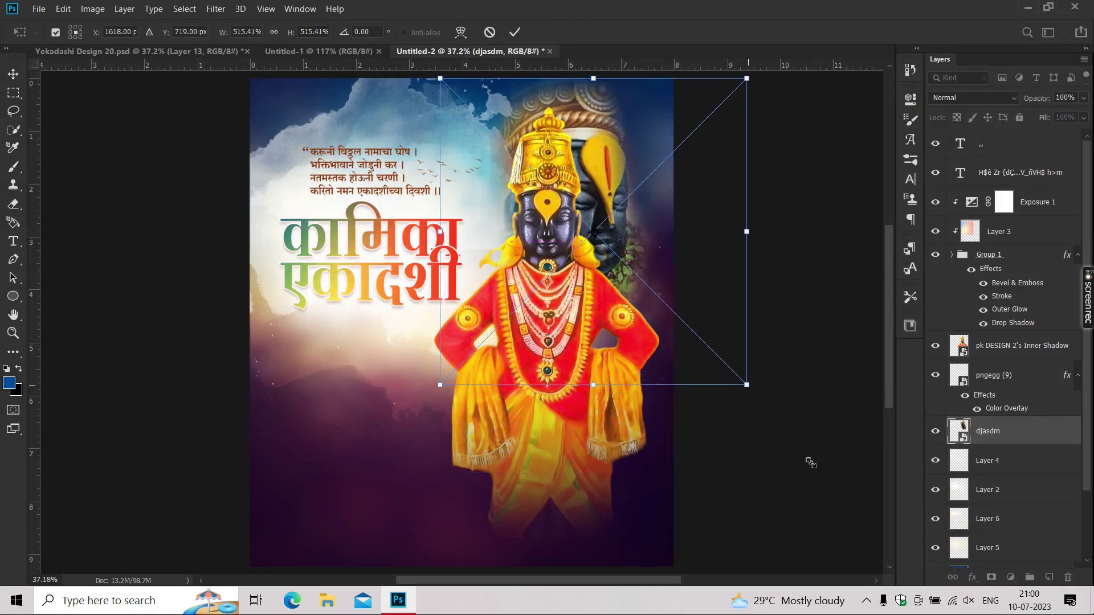
pyautogui.moveTo(747, 390); pyautogui.dragTo(819, 471)
pyautogui.press('Return')
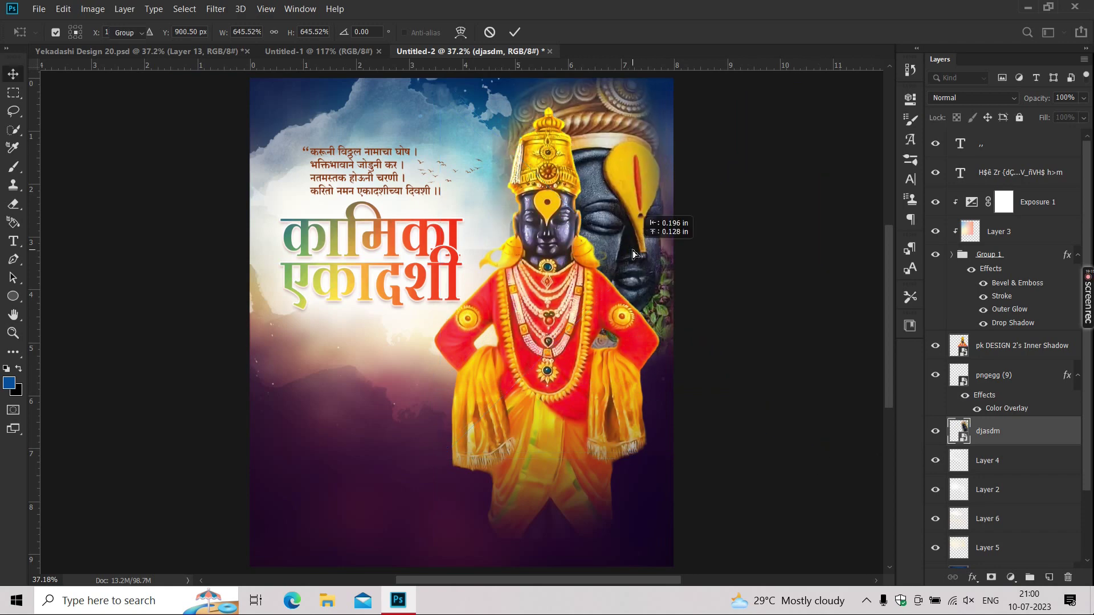
pyautogui.scroll(-1, 624, 262)
pyautogui.hotkey('ctrl', 't')
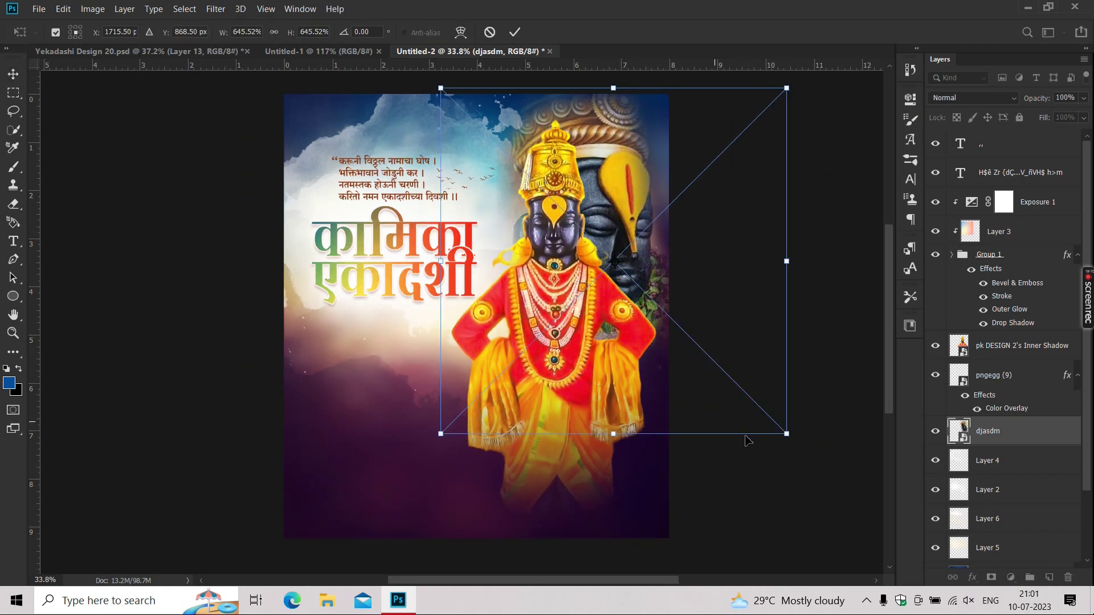
pyautogui.moveTo(787, 434); pyautogui.dragTo(802, 449)
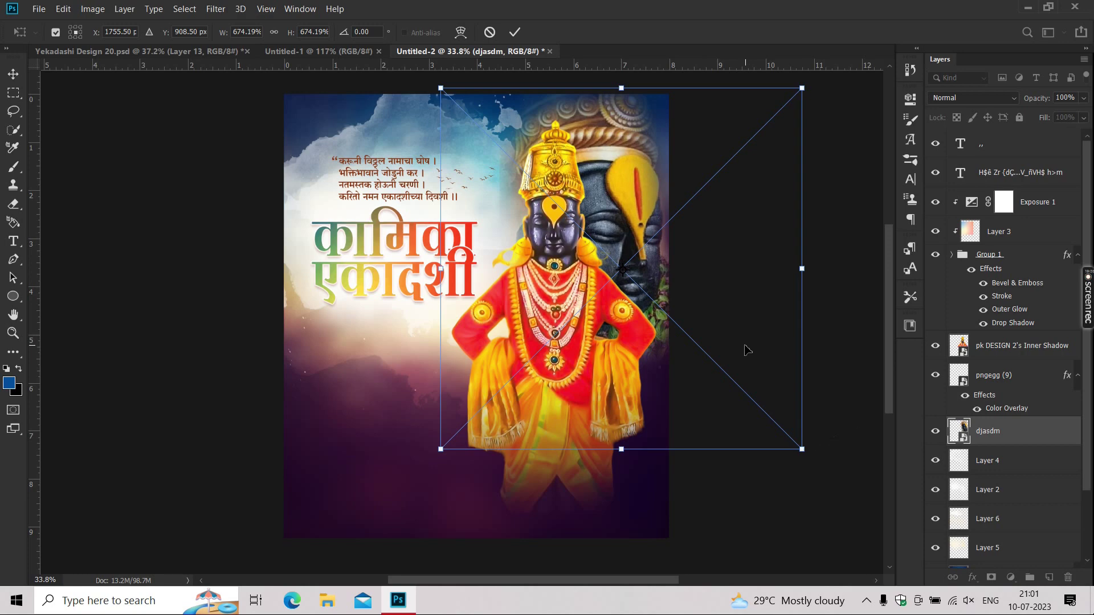
pyautogui.press('Return')
# Scale djasdm to about 744% and nudge the stone face behind Vitthal's head.
pyautogui.moveTo(629, 260); pyautogui.dragTo(624, 256)
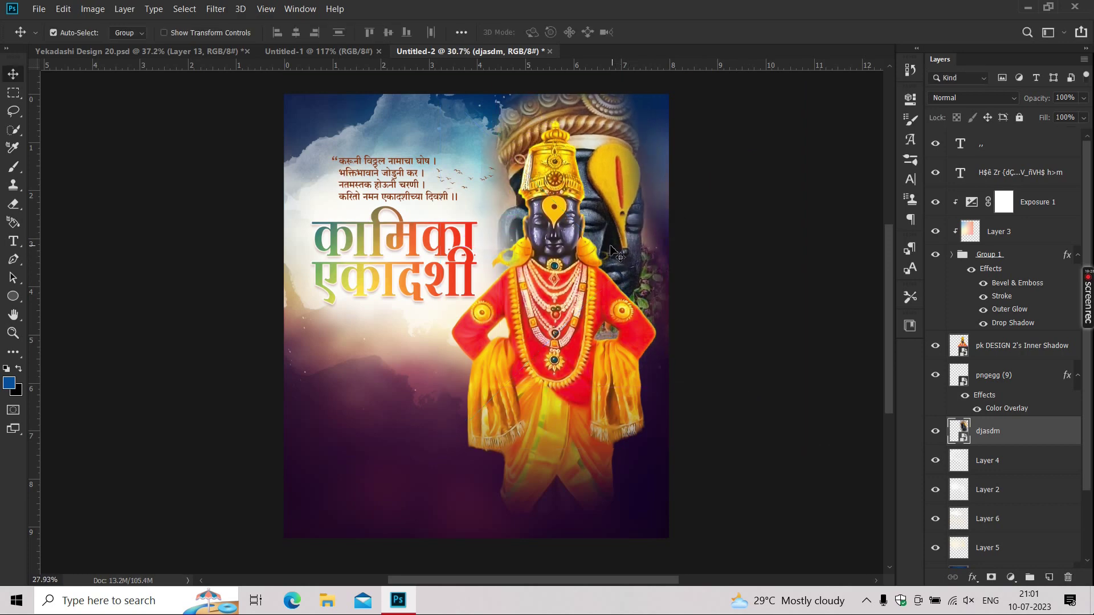
pyautogui.hotkey('ctrl', '-')
pyautogui.hotkey('ctrl', 't')
pyautogui.moveTo(728, 376); pyautogui.dragTo(740, 388)
pyautogui.press('Return')
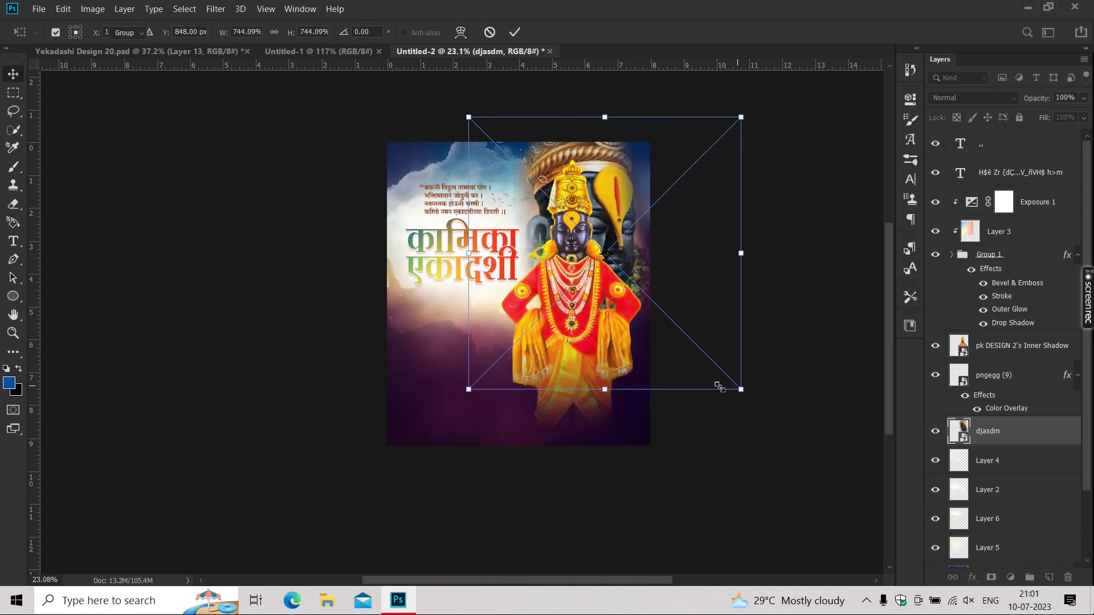
pyautogui.scroll(3, 604, 211)
pyautogui.moveTo(604, 210); pyautogui.dragTo(608, 236)
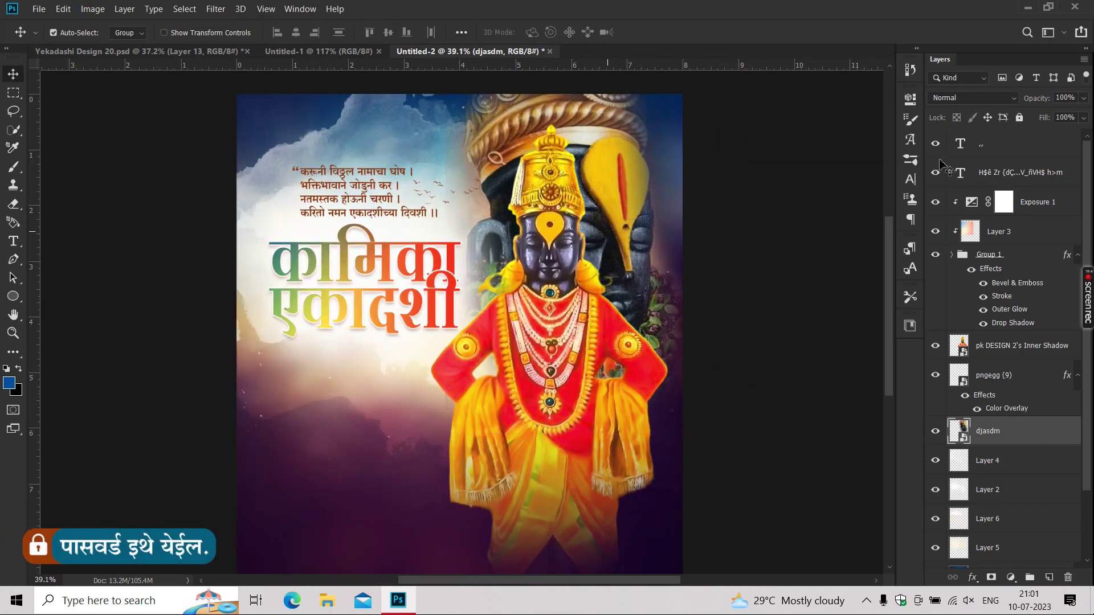
pyautogui.click(956, 103)
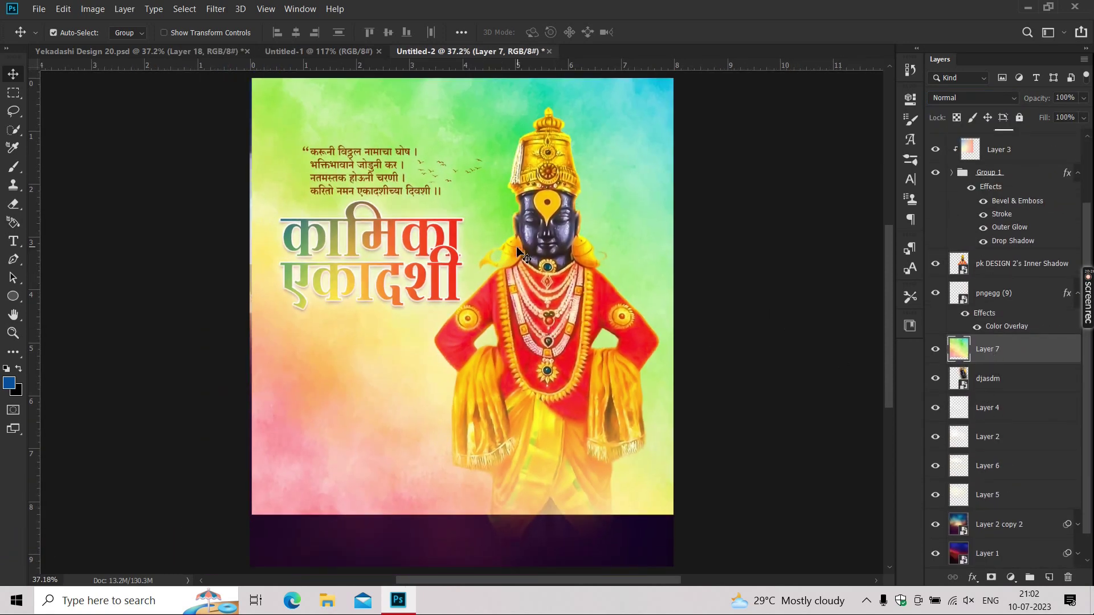
# Drag the rainbow watercolor Layer 7 down to fill the canvas and set it to Overlay.
pyautogui.hotkey('ctrl', 't')
pyautogui.scroll(-3, 485, 257)
pyautogui.moveTo(437, 328); pyautogui.dragTo(453, 399)
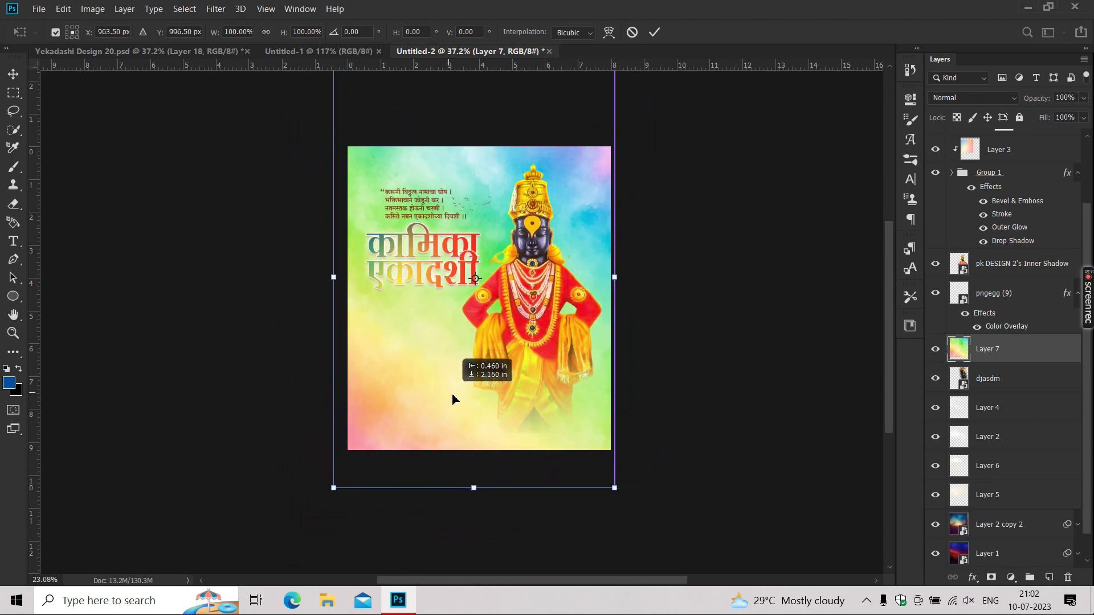
pyautogui.press('Return')
pyautogui.scroll(1, 453, 402)
pyautogui.scroll(2, 453, 396)
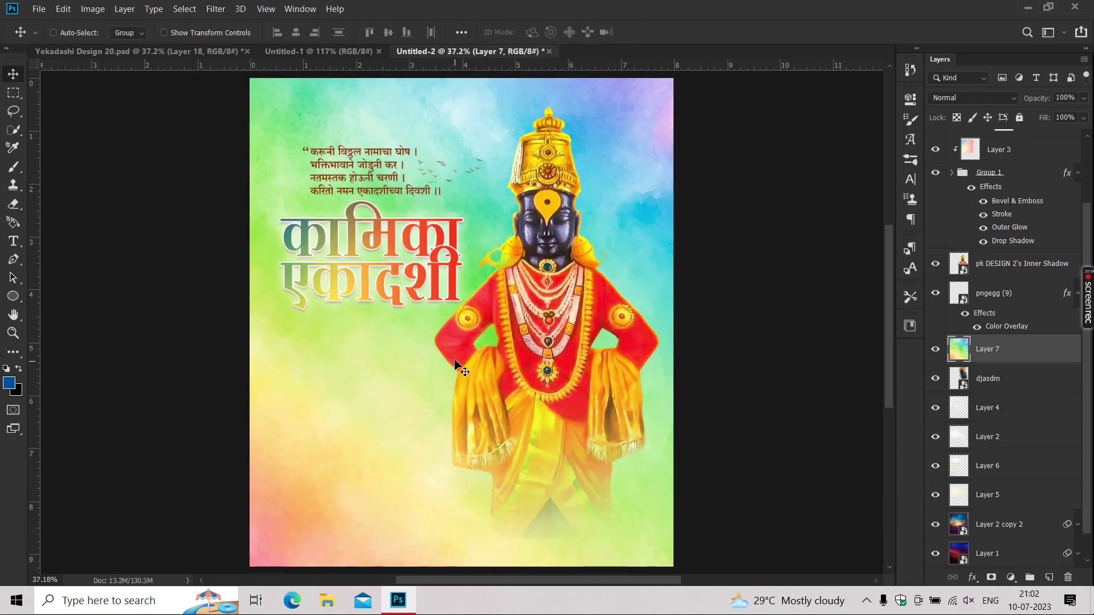
pyautogui.press('ctrl')
pyautogui.click(958, 99)
pyautogui.click(963, 279)
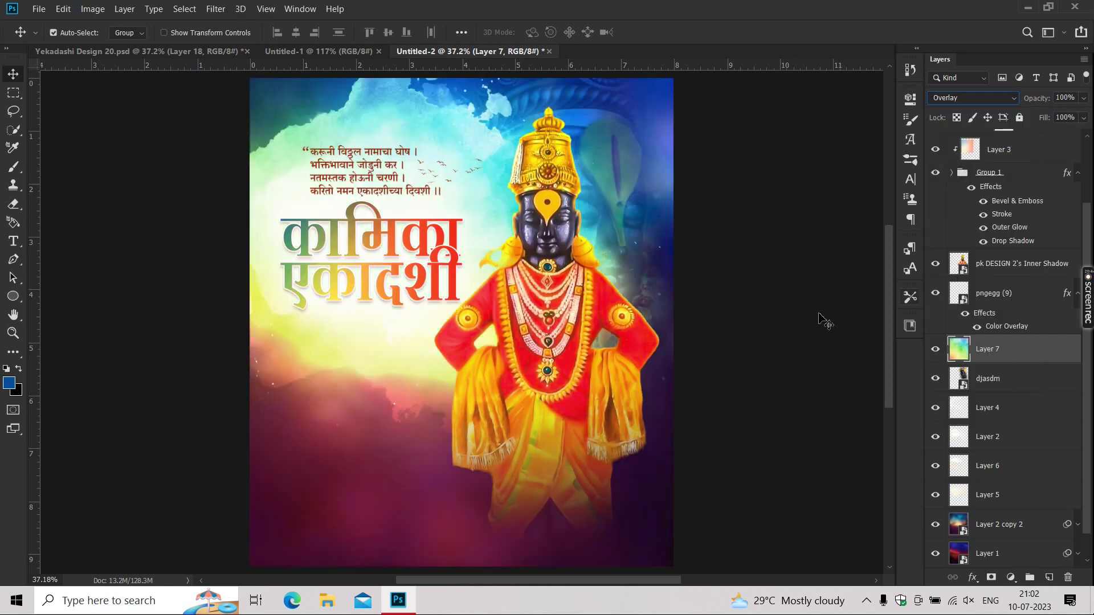
# Clip a new Exposure adjustment to Layer 7 with Gamma Correction at 0.57.
pyautogui.click(1011, 577)
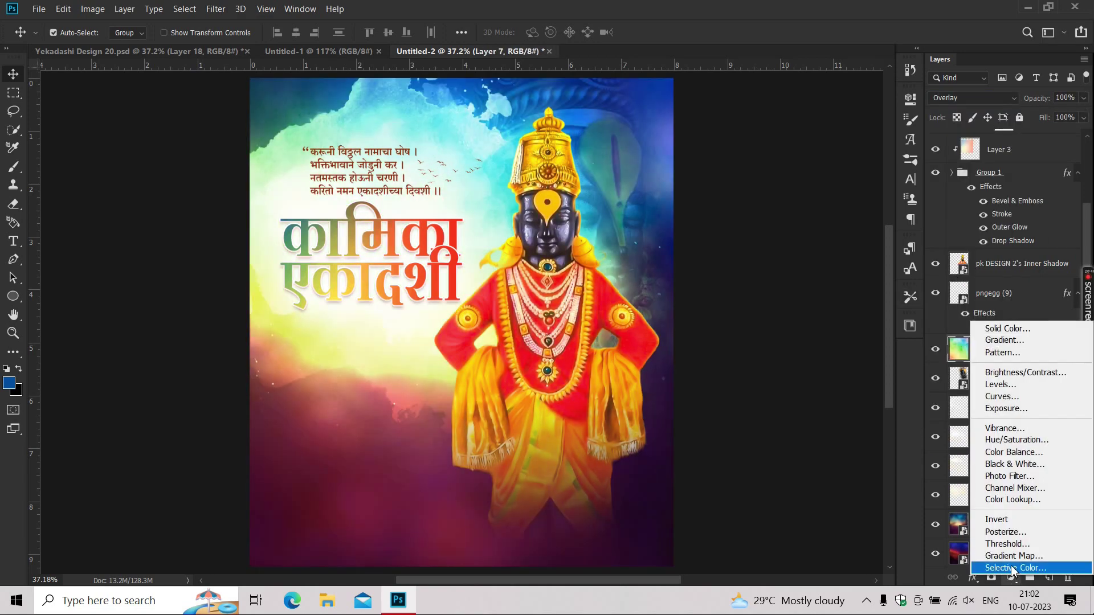
pyautogui.click(1011, 578)
pyautogui.click(993, 409)
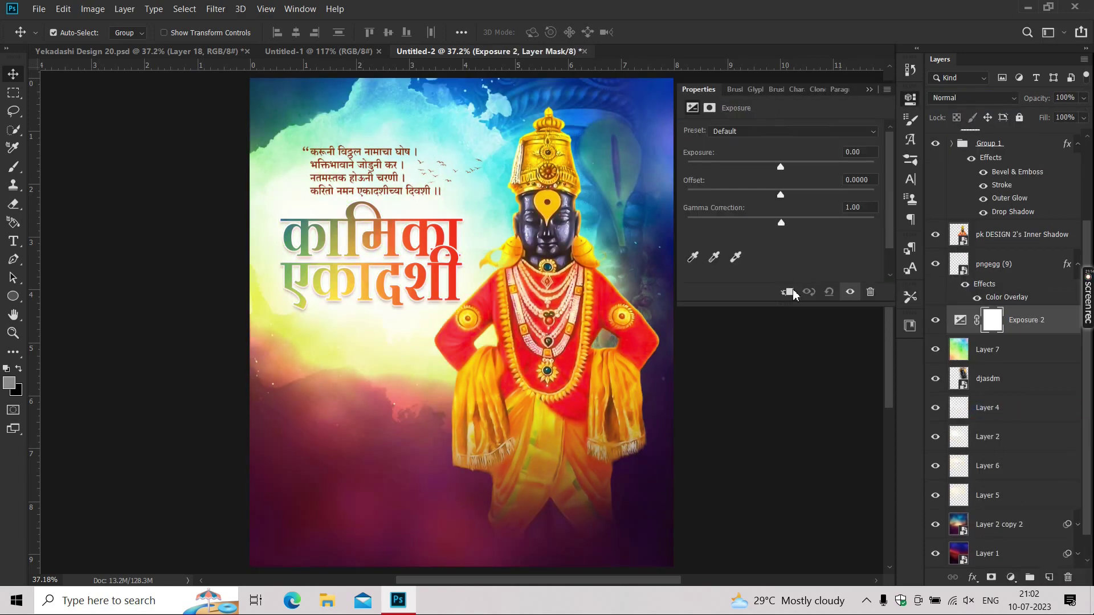
pyautogui.click(789, 292)
pyautogui.moveTo(799, 225); pyautogui.dragTo(814, 224)
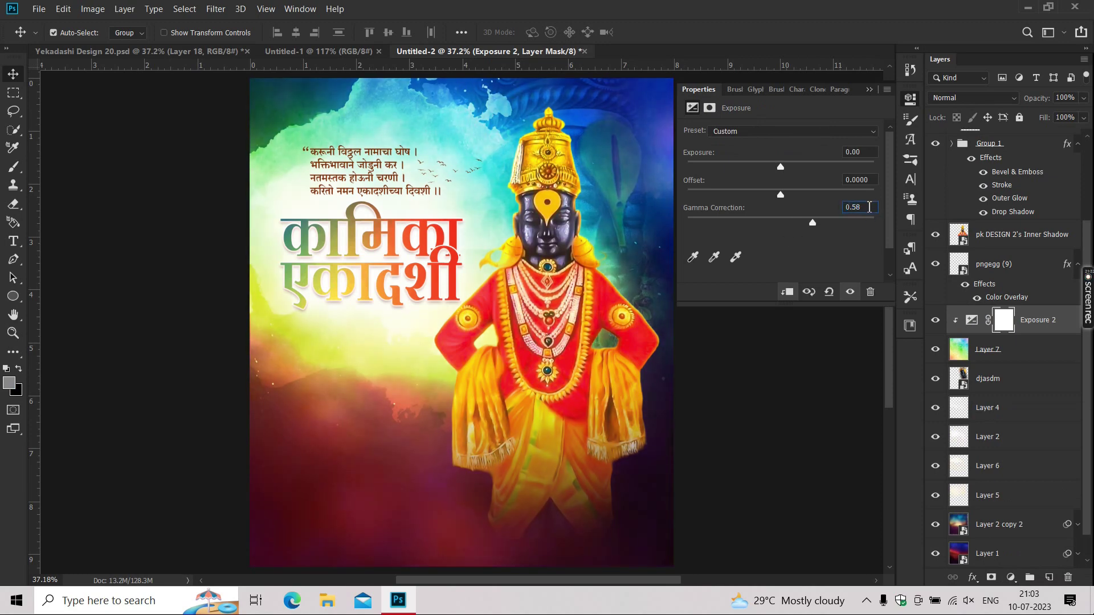
pyautogui.click(870, 90)
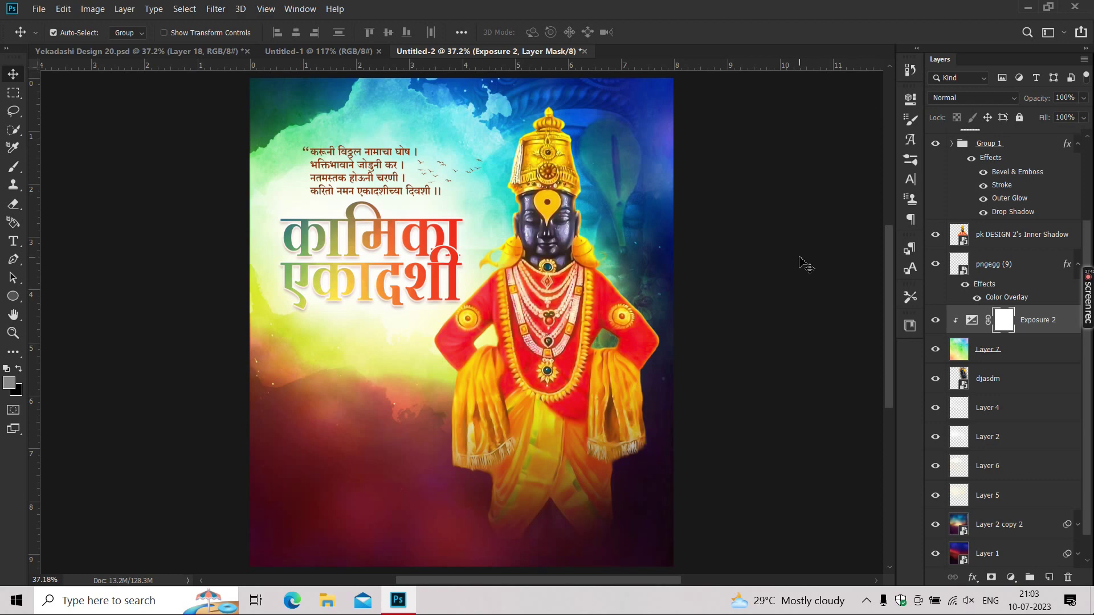
pyautogui.keyDown('alt'); pyautogui.scroll(-1, 807, 259); pyautogui.keyUp('alt')
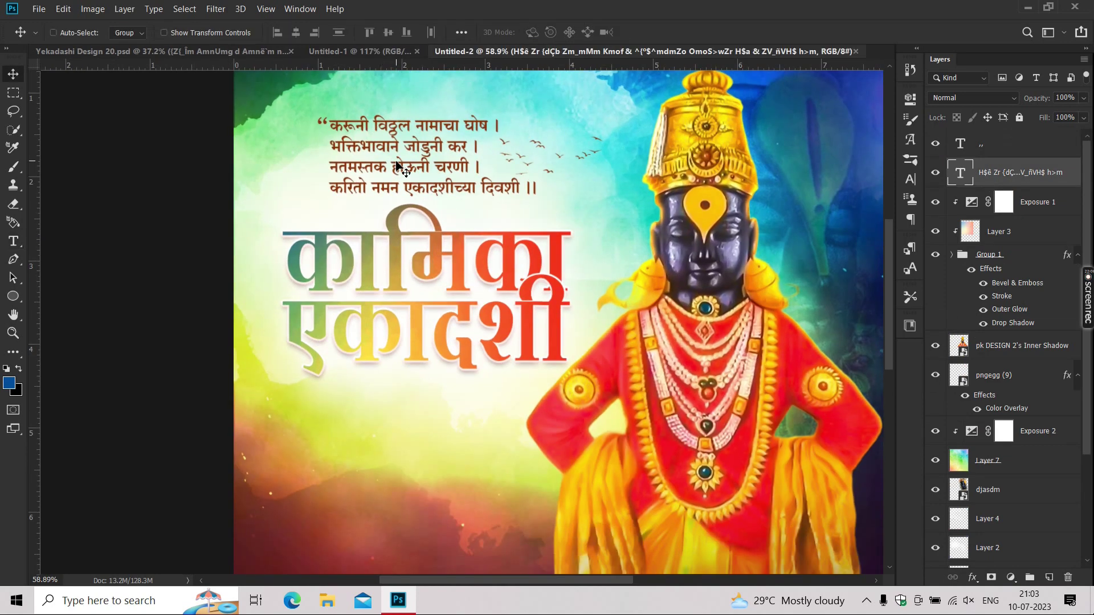
# Duplicate the verse below the title, paste in the Marathi greeting, and centre it.
pyautogui.keyDown('alt'); pyautogui.moveTo(399, 167); pyautogui.dragTo(398, 424); pyautogui.keyUp('alt')
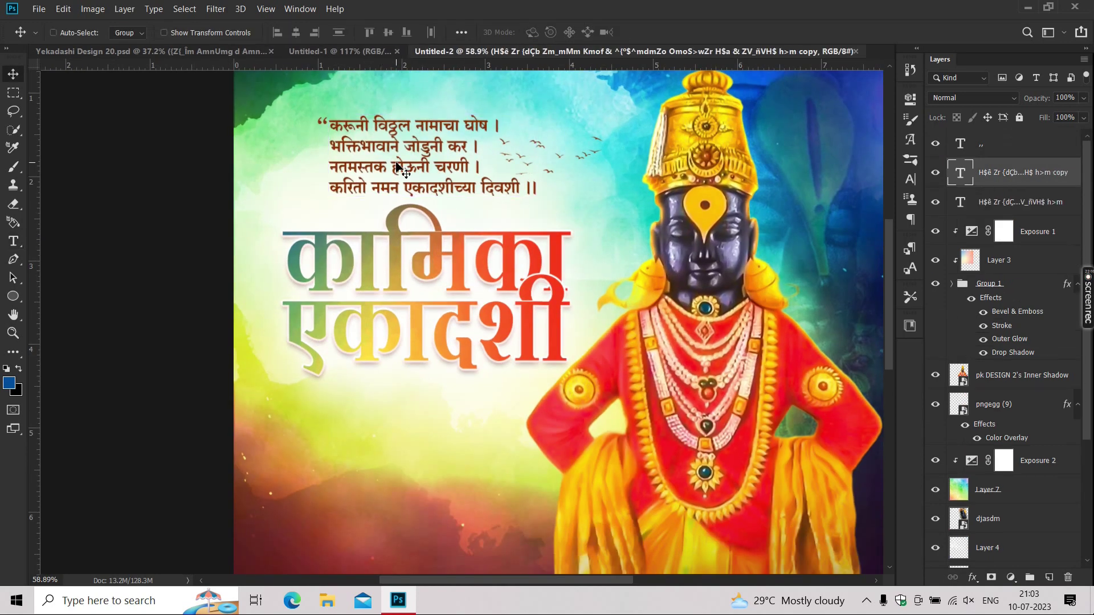
pyautogui.press('t')
pyautogui.hotkey('ctrl', 'a')
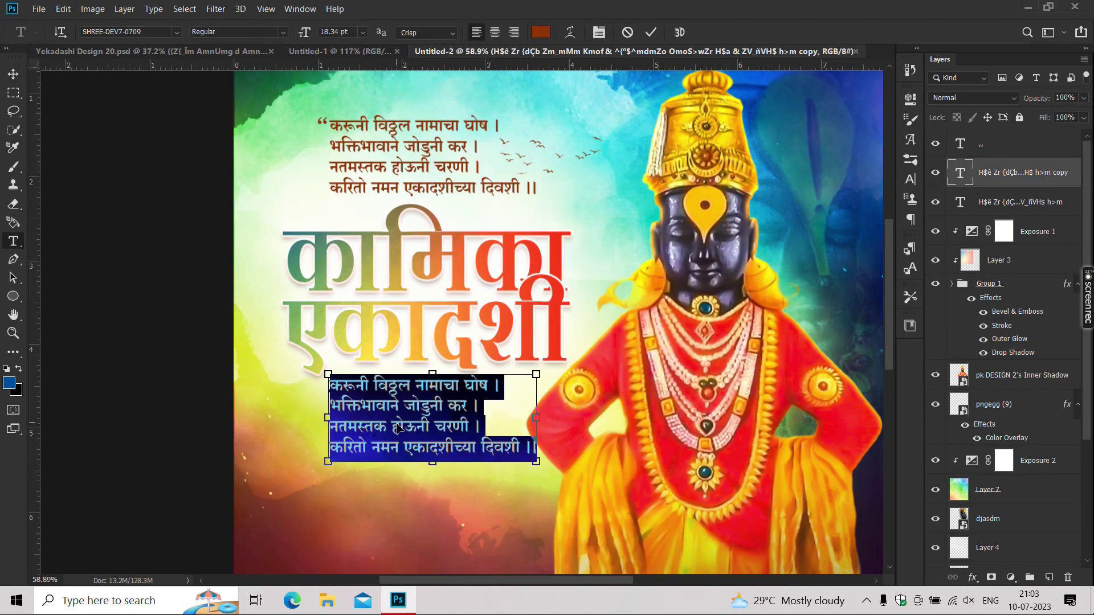
pyautogui.write('निमित्त आपणास व आपल्या परिवारास मंगलमय')
pyautogui.hotkey('ctrl', 'Return')
pyautogui.press('v')
pyautogui.moveTo(352, 398); pyautogui.dragTo(446, 399)
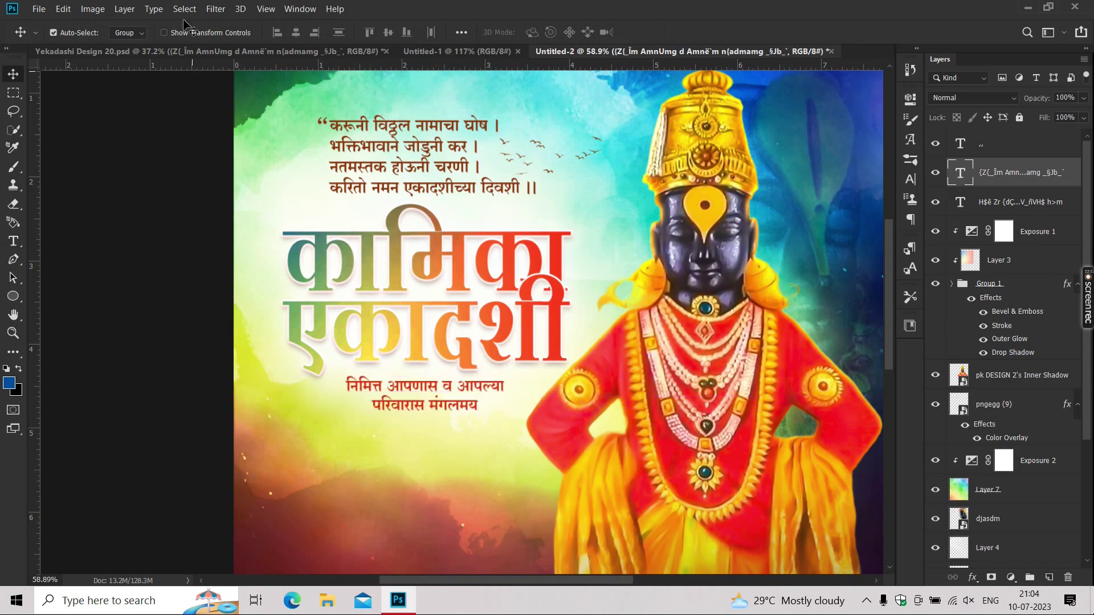
pyautogui.click(38, 9)
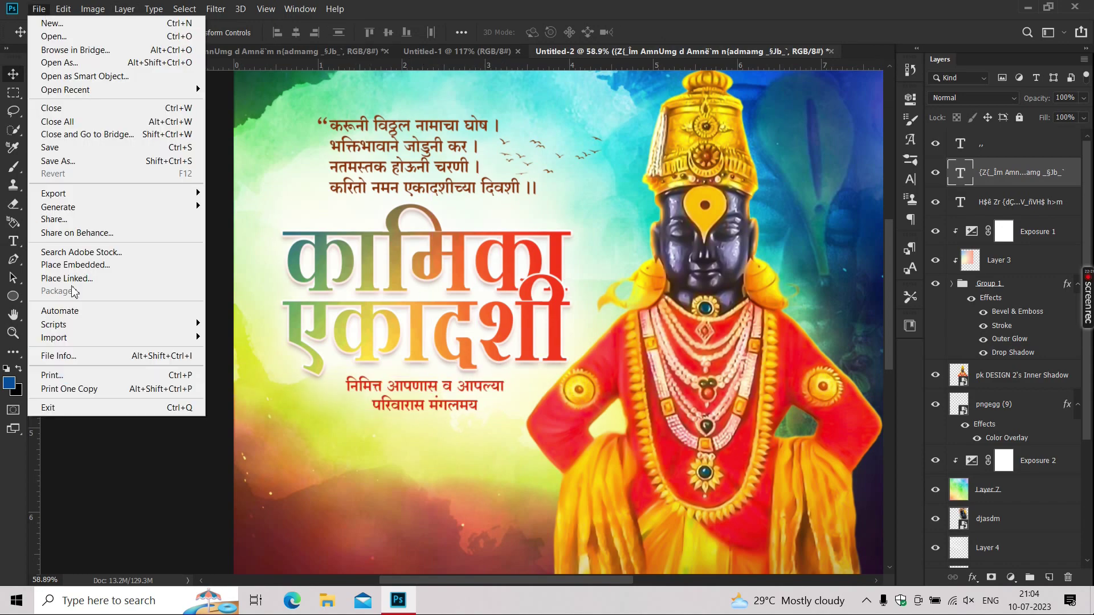
# Start Place Embedded and browse to the shivaay folder on Local Disk (E:).
pyautogui.click(85, 260)
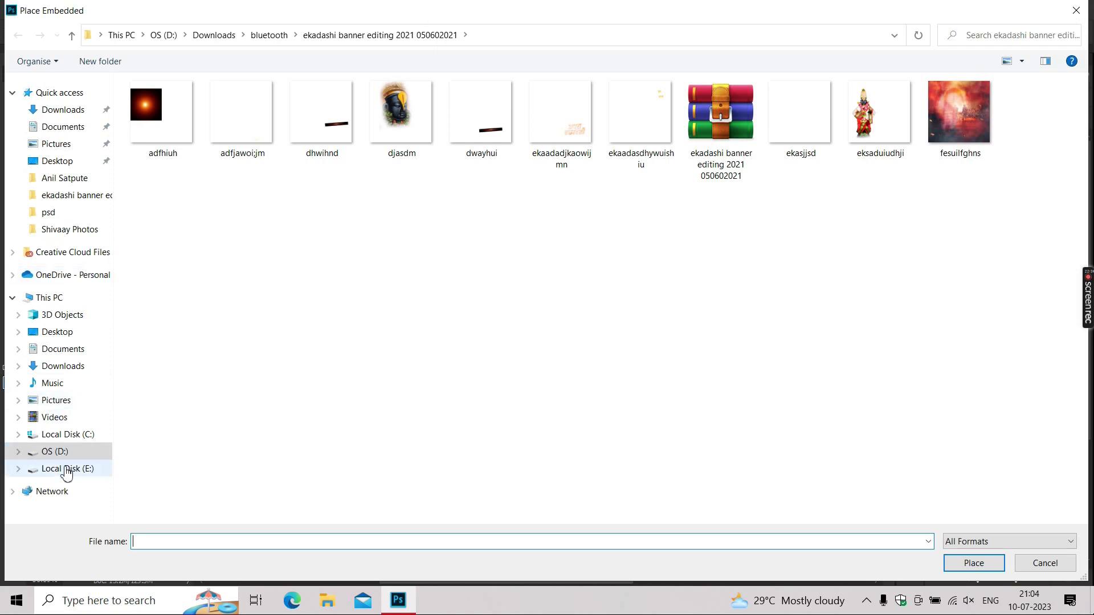
pyautogui.click(65, 469)
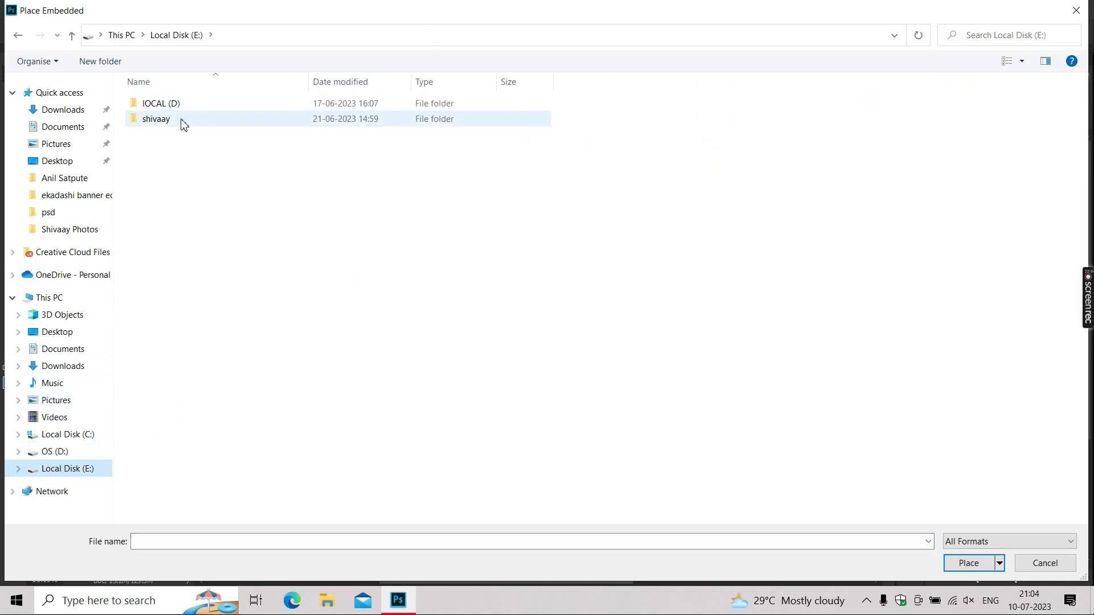
pyautogui.doubleClick(174, 119)
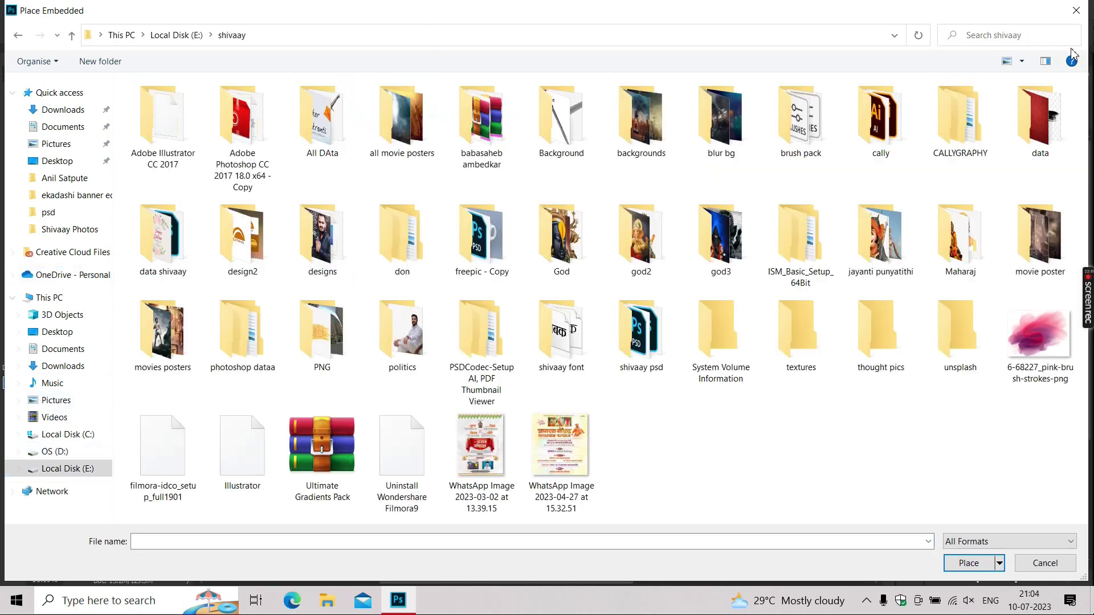
pyautogui.click(1024, 142)
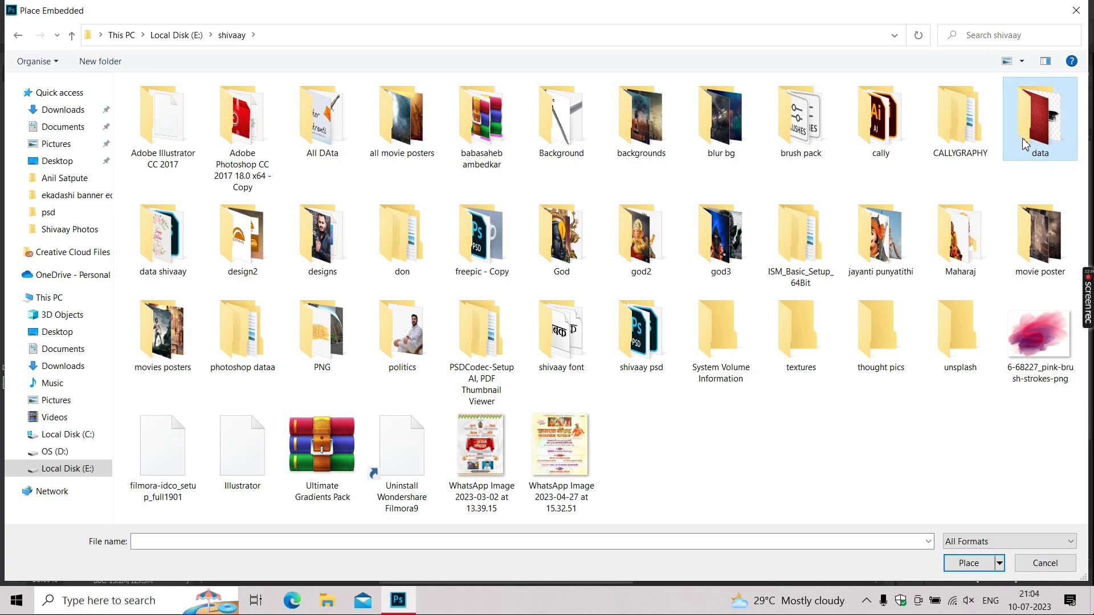
pyautogui.doubleClick(880, 123)
pyautogui.scroll(-1, 313, 291)
pyautogui.hotkey('alt', 'Left')
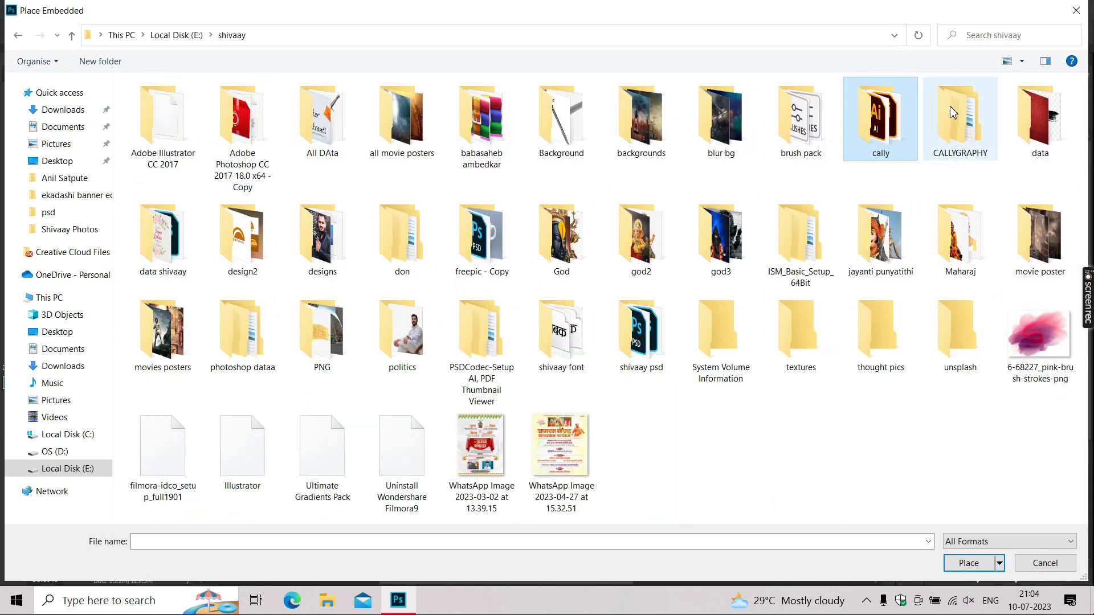
# Go into CALLYGRAPHY > Marathi-Hindi > Wishes and place Shubhechya Cally 01.
pyautogui.doubleClick(946, 109)
pyautogui.doubleClick(150, 119)
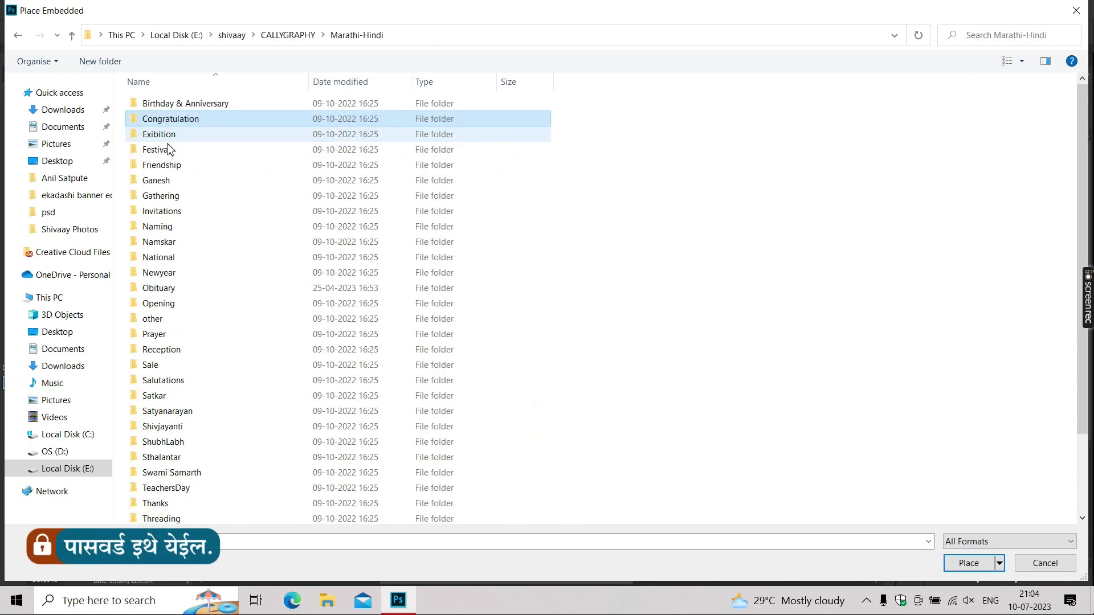
pyautogui.scroll(-2, 177, 240)
pyautogui.doubleClick(171, 502)
pyautogui.scroll(-5, 171, 370)
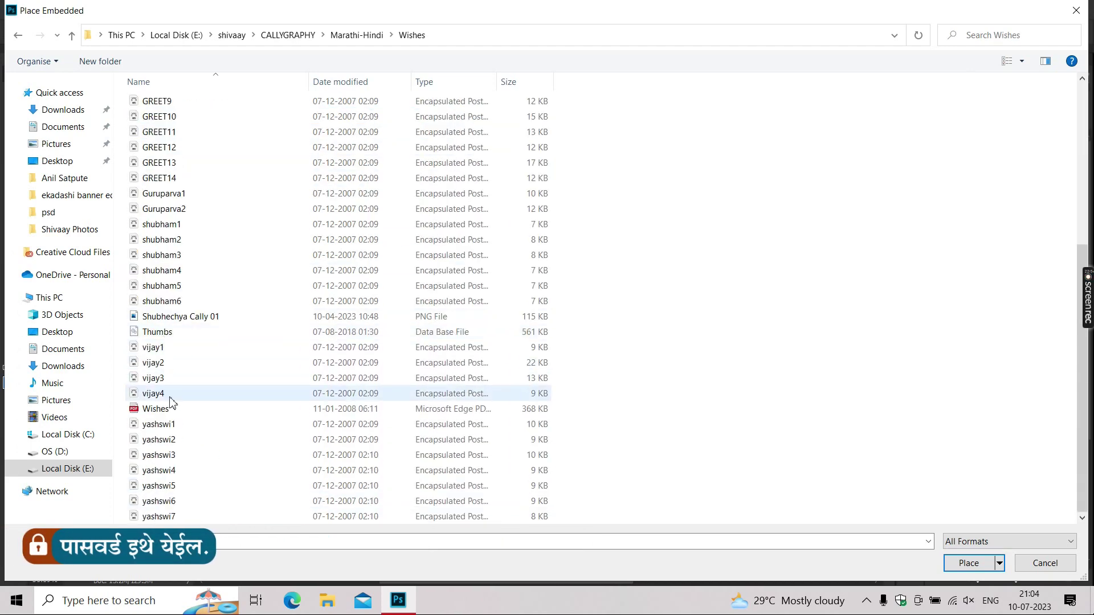
pyautogui.scroll(5, 194, 314)
pyautogui.scroll(-5, 183, 285)
pyautogui.doubleClick(180, 317)
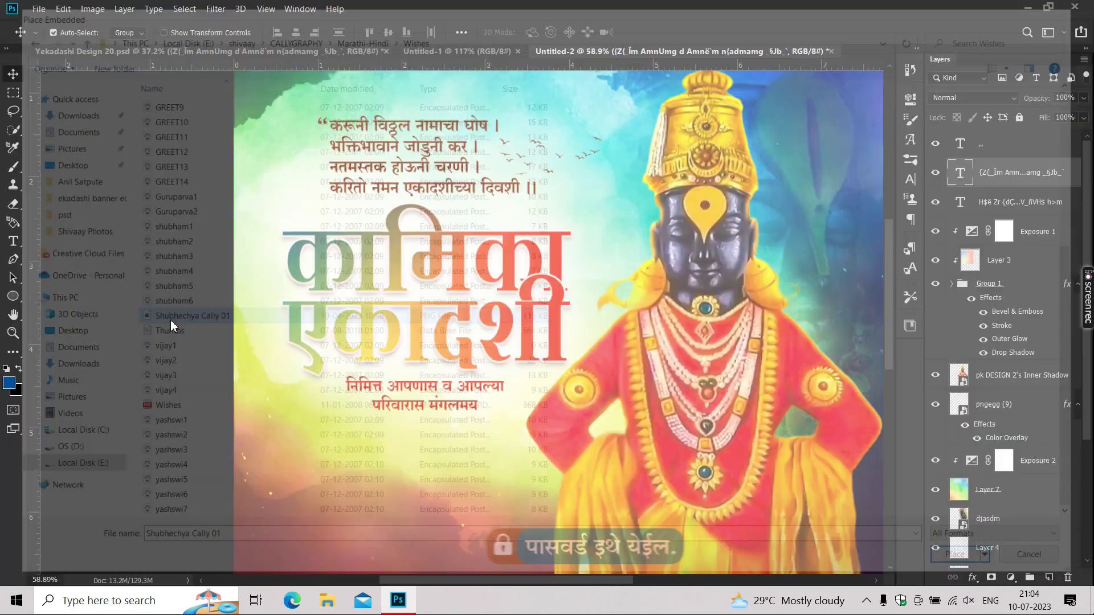
# Shrink the placed calligraphy and set it below the greeting text.
pyautogui.scroll(-2, 287, 363)
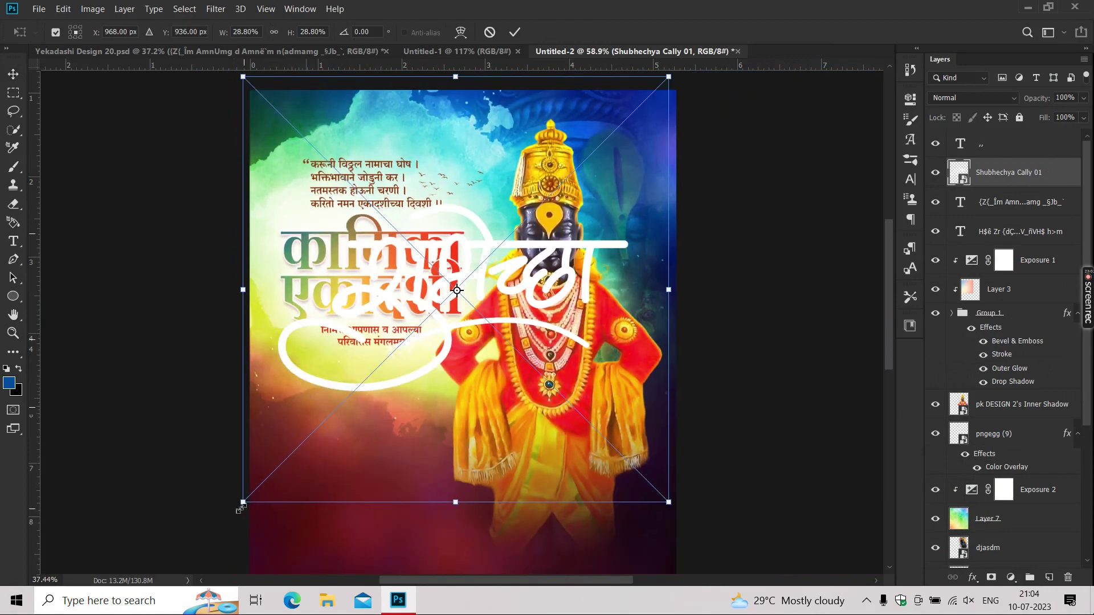
pyautogui.moveTo(240, 508); pyautogui.dragTo(381, 370)
pyautogui.moveTo(423, 315)
pyautogui.mouseDown()
pyautogui.moveTo(329, 414)
pyautogui.moveTo(332, 400)
pyautogui.mouseUp()
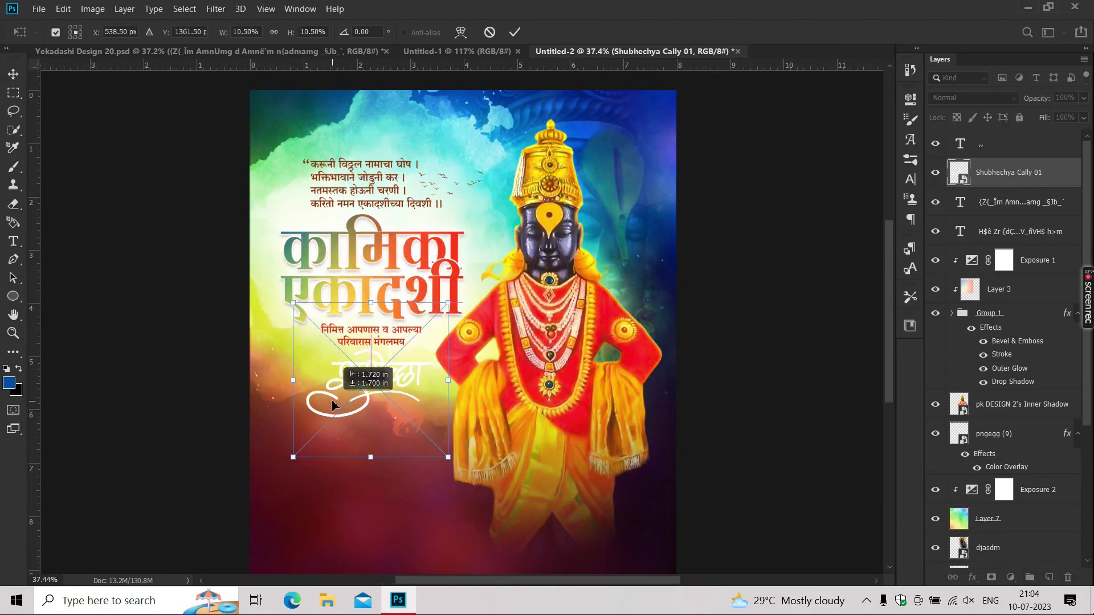
pyautogui.press('Return')
pyautogui.scroll(5, 365, 346)
# Make the whole greeting text red.
pyautogui.press('t')
pyautogui.click(362, 345)
pyautogui.hotkey('ctrl', 'a')
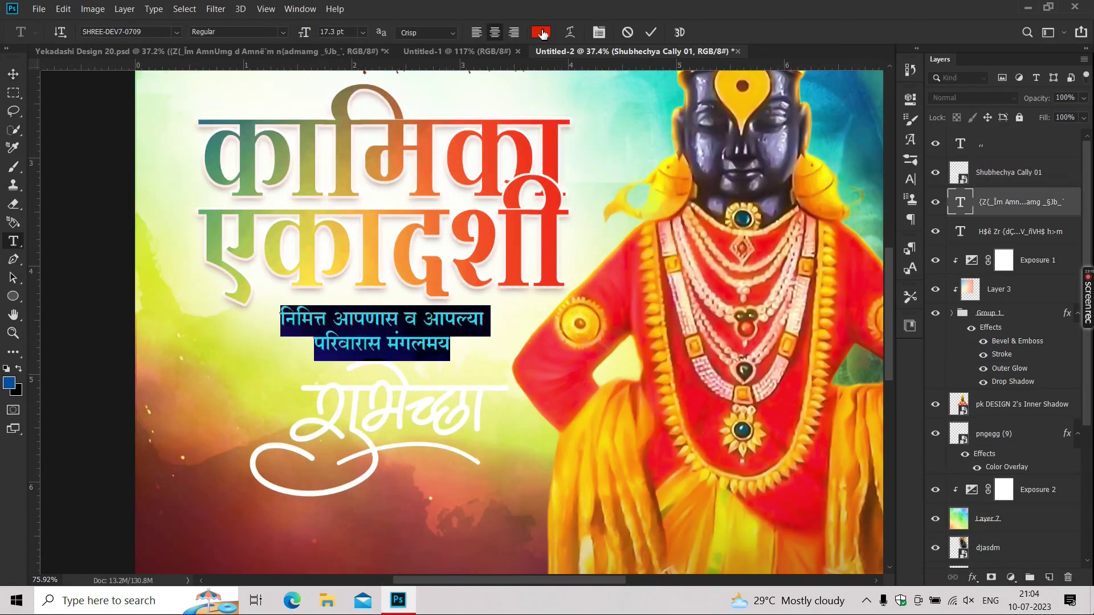
pyautogui.click(540, 32)
pyautogui.press('Return')
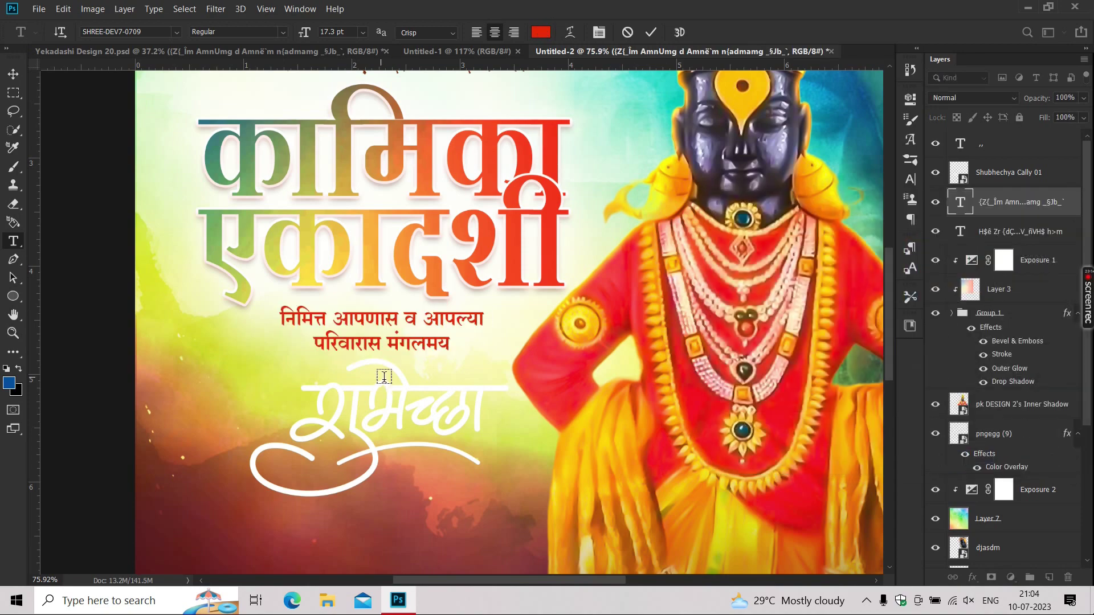
pyautogui.hotkey('ctrl', 'Return')
# Give the Shubhechya Cally 01 layer a red Color Overlay layer style.
pyautogui.press('v')
pyautogui.click(1065, 182)
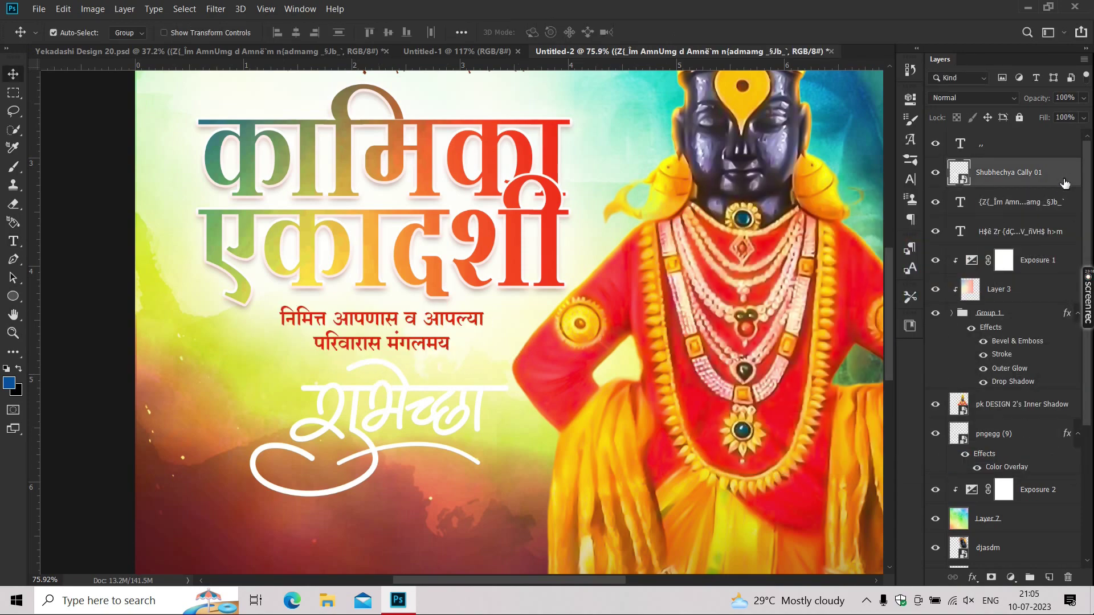
pyautogui.doubleClick(1061, 187)
pyautogui.click(1053, 187)
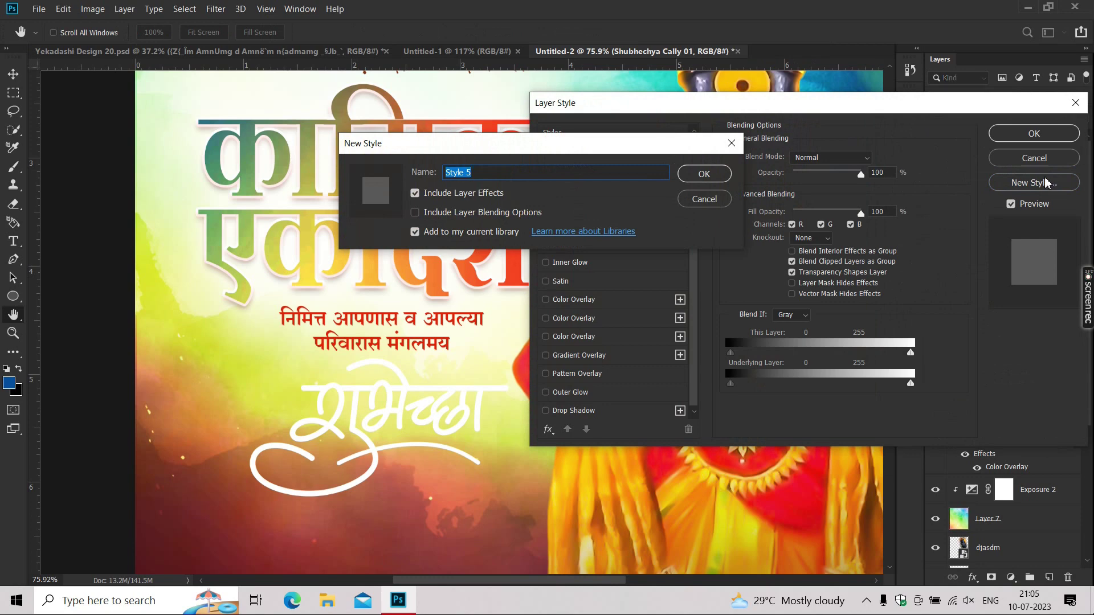
pyautogui.click(704, 199)
pyautogui.click(574, 299)
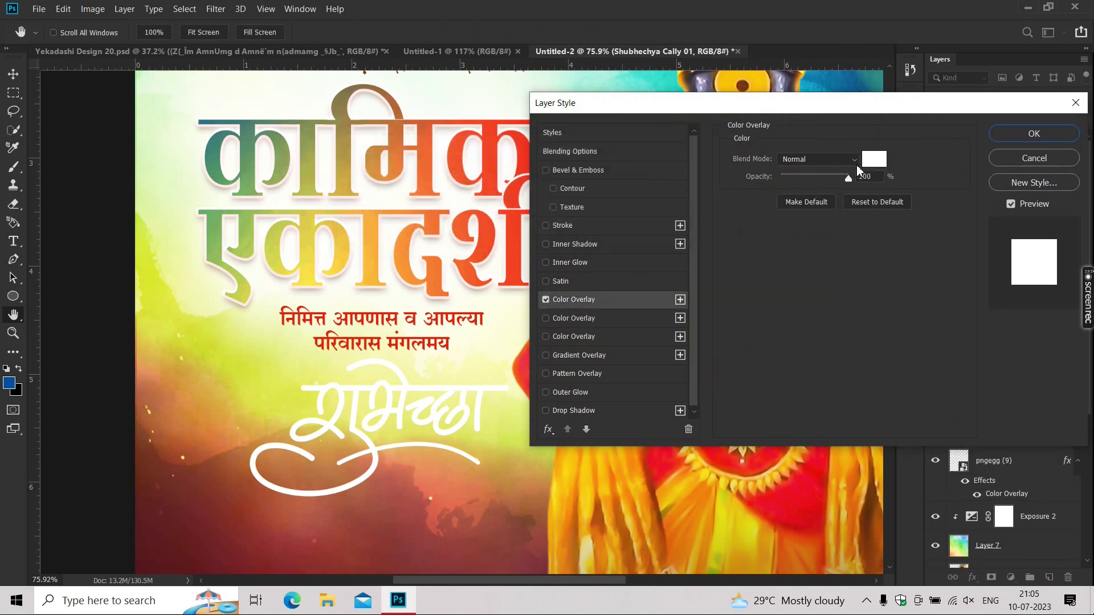
pyautogui.click(874, 159)
pyautogui.press('Return')
pyautogui.press('Return')
# Scale the calligraphy down to about 8 percent and nudge it up-left.
pyautogui.hotkey('ctrl', 't')
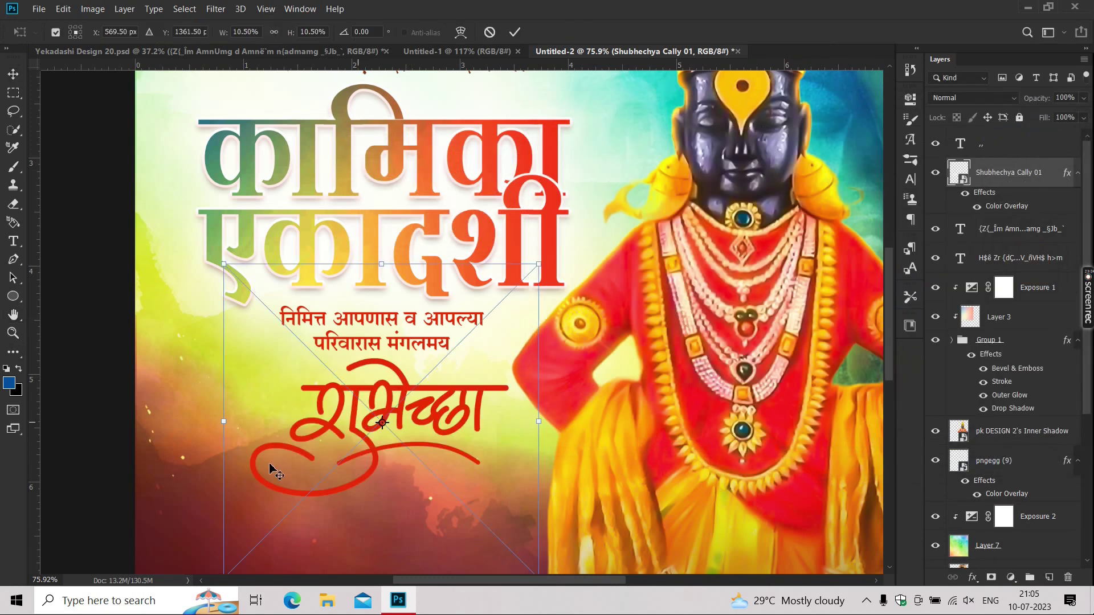
pyautogui.moveTo(223, 264); pyautogui.dragTo(264, 303)
pyautogui.press('Return')
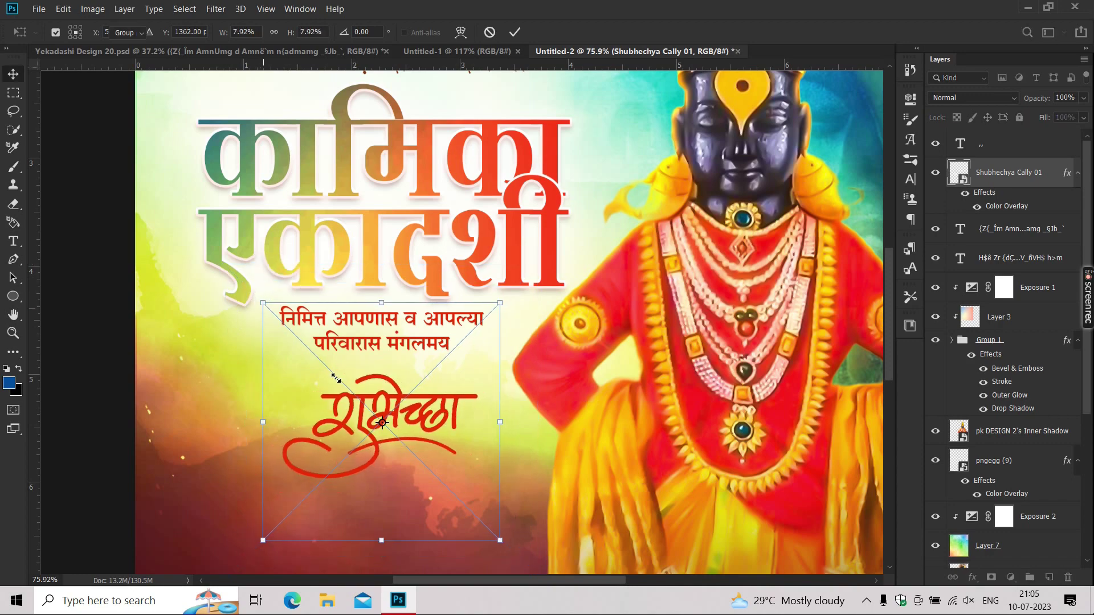
pyautogui.moveTo(358, 431); pyautogui.dragTo(359, 421)
pyautogui.hotkey('ctrl', '0')
# Shrink the calligraphy a little more and position it under the greeting lines.
pyautogui.scroll(3, 369, 394)
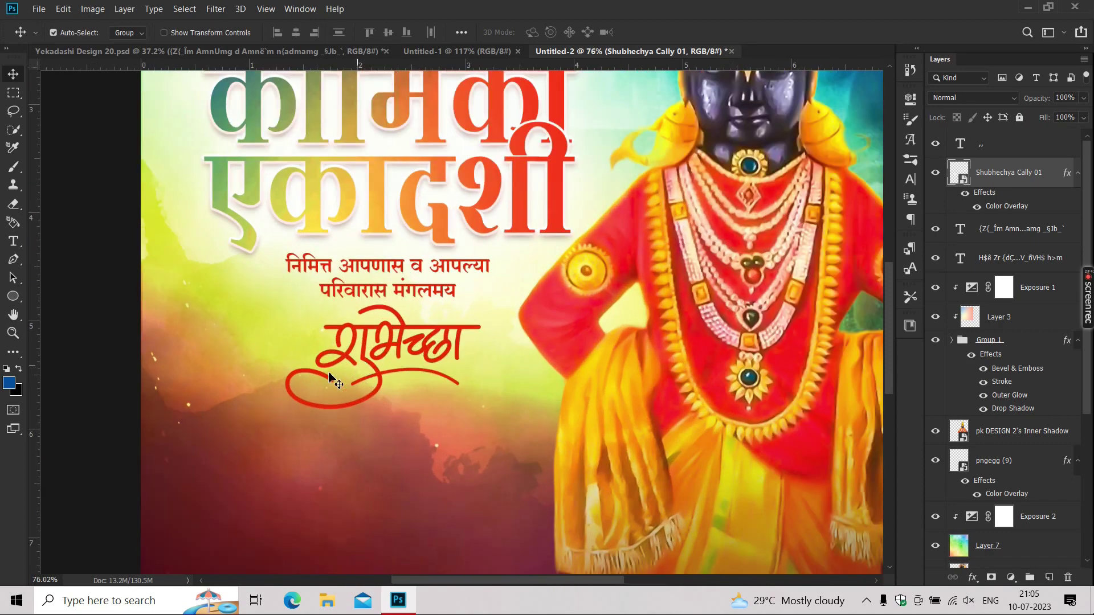
pyautogui.hotkey('ctrl', 't')
pyautogui.moveTo(266, 471); pyautogui.dragTo(299, 439)
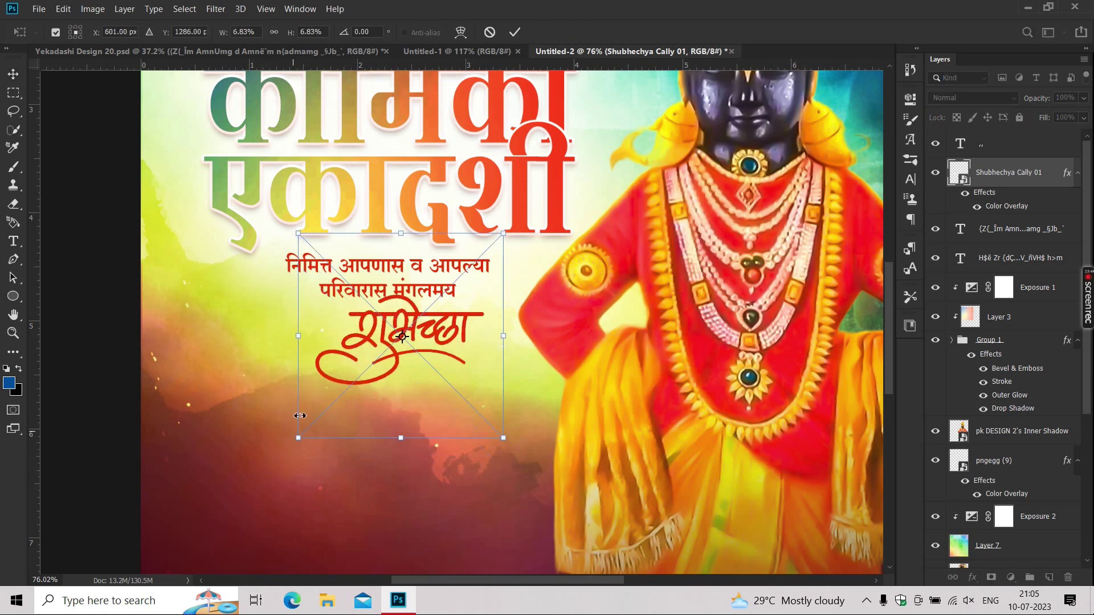
pyautogui.scroll(2, 415, 336)
pyautogui.press('Return')
pyautogui.moveTo(415, 336); pyautogui.dragTo(398, 349)
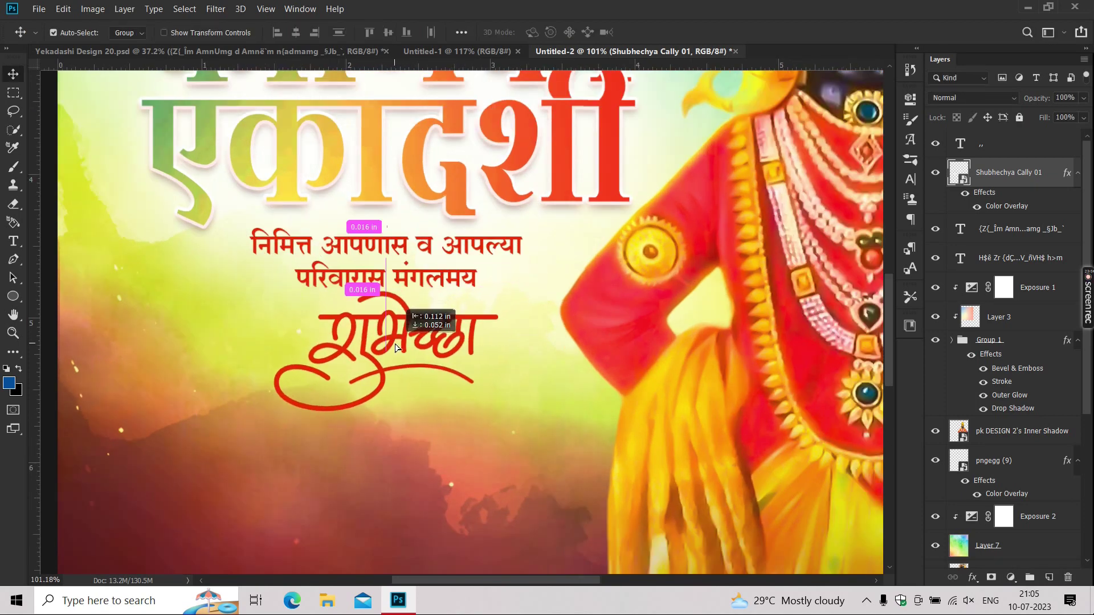
pyautogui.hotkey('ctrl', '0')
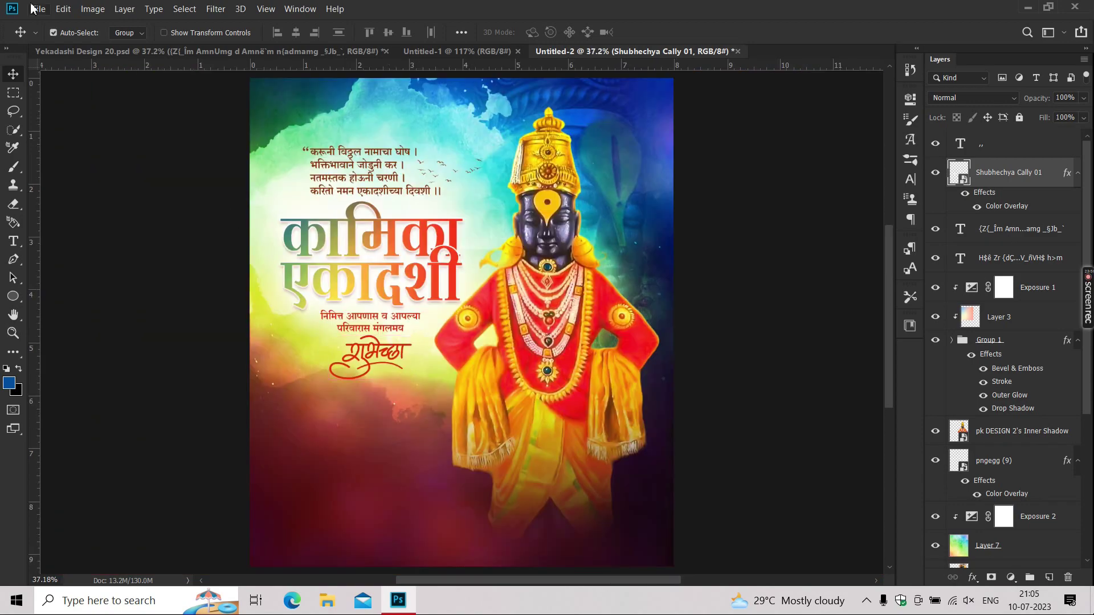
# Start Place Embedded again and navigate to the shivaay folder on Local Disk (E:).
pyautogui.click(39, 9)
pyautogui.click(80, 265)
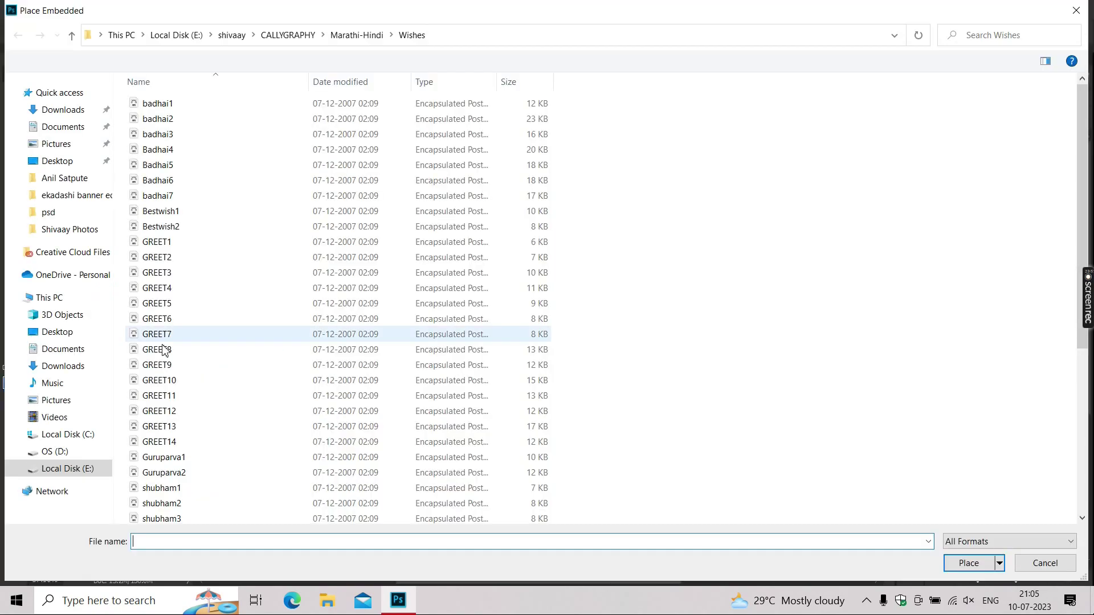
pyautogui.click(76, 451)
pyautogui.click(63, 366)
pyautogui.click(68, 469)
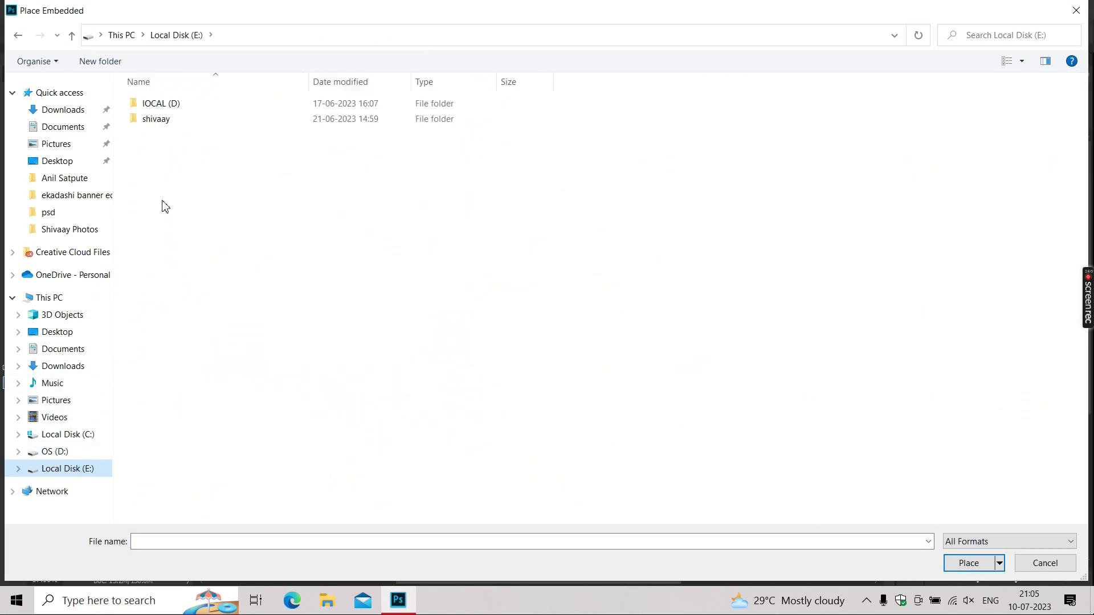
pyautogui.doubleClick(154, 117)
# Open the data folder and place the flo.wer3 flower image.
pyautogui.doubleClick(1040, 117)
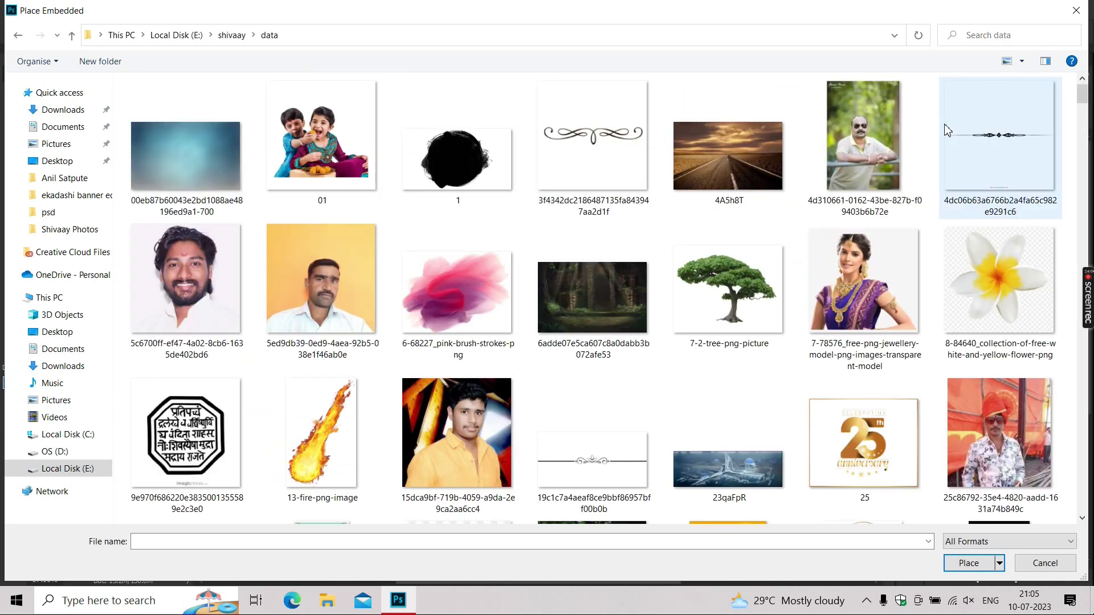
pyautogui.scroll(-5, 590, 285)
pyautogui.scroll(-3, 587, 285)
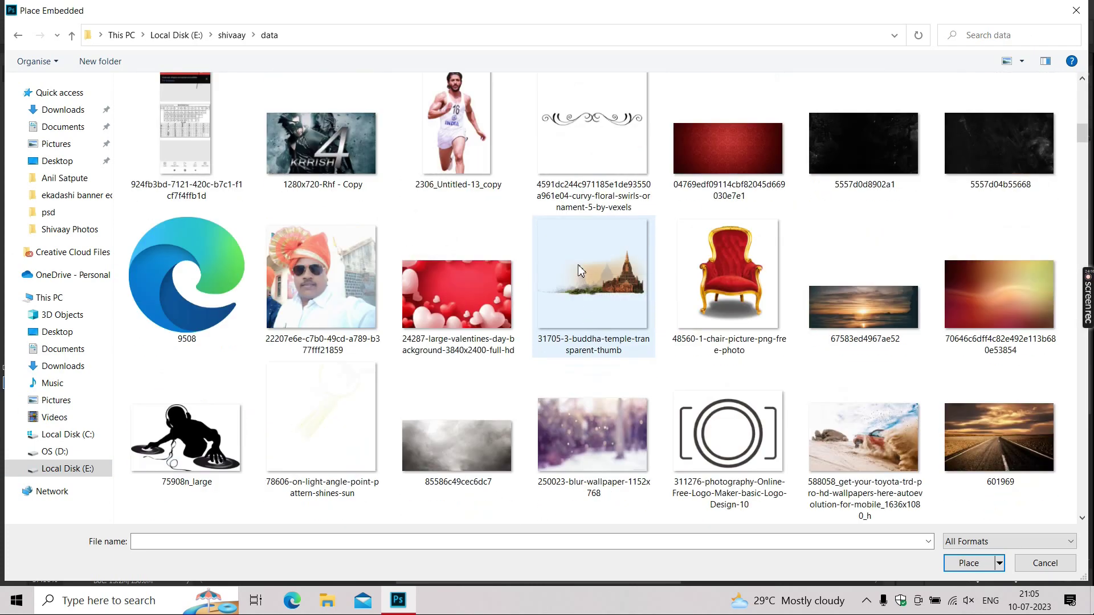
pyautogui.scroll(-5, 578, 268)
pyautogui.scroll(-5, 564, 319)
pyautogui.scroll(-5, 558, 333)
pyautogui.scroll(-5, 558, 336)
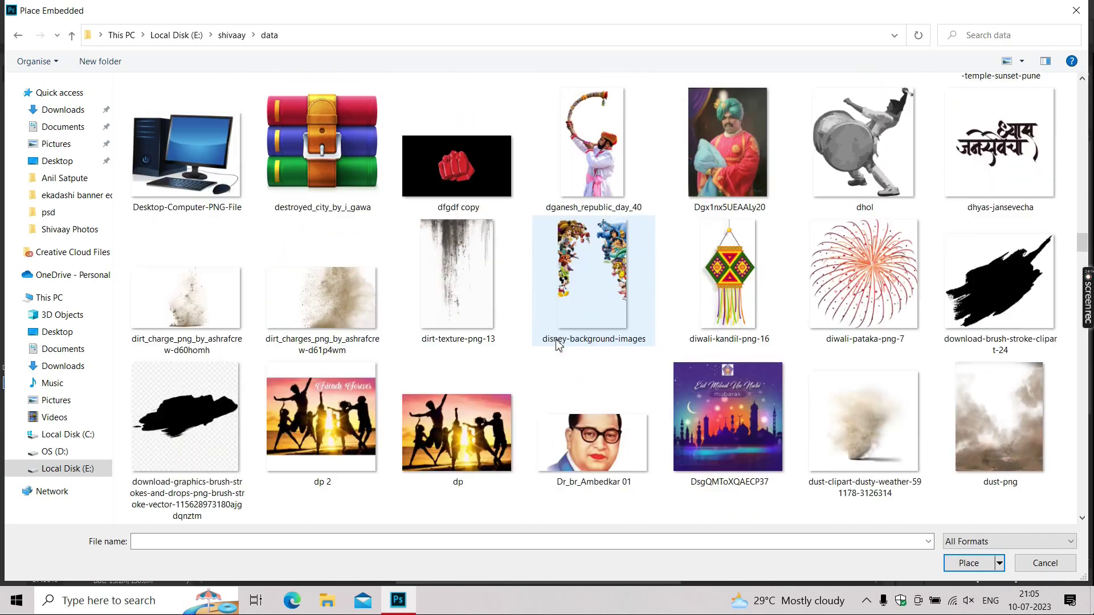
pyautogui.scroll(-5, 558, 339)
pyautogui.click(731, 312)
pyautogui.doubleClick(731, 313)
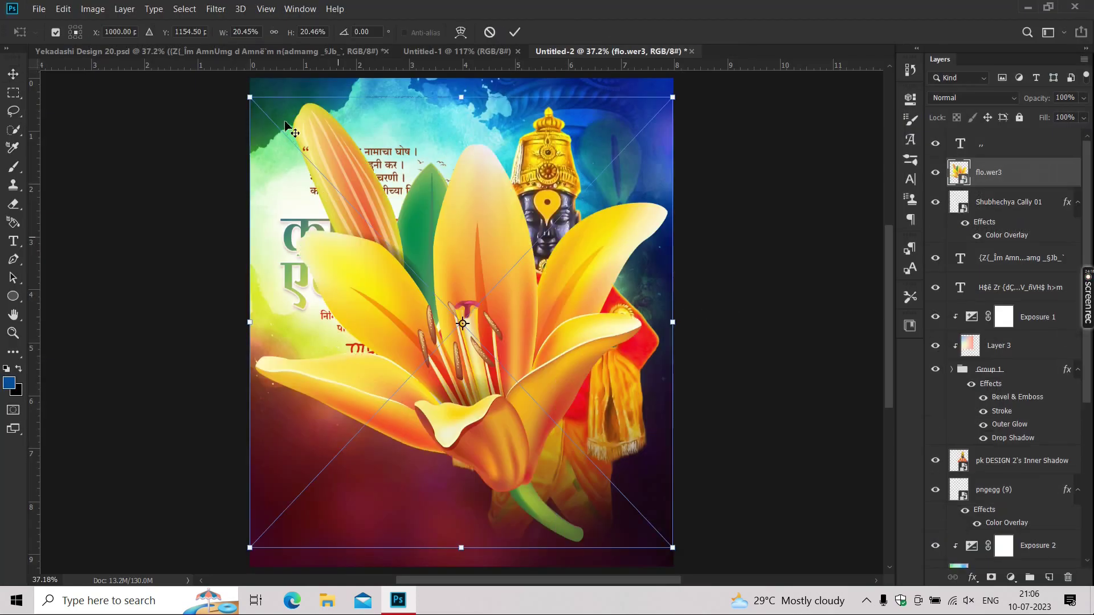
# Shrink the lily and move it down-left toward the greeting.
pyautogui.moveTo(250, 94); pyautogui.dragTo(437, 301)
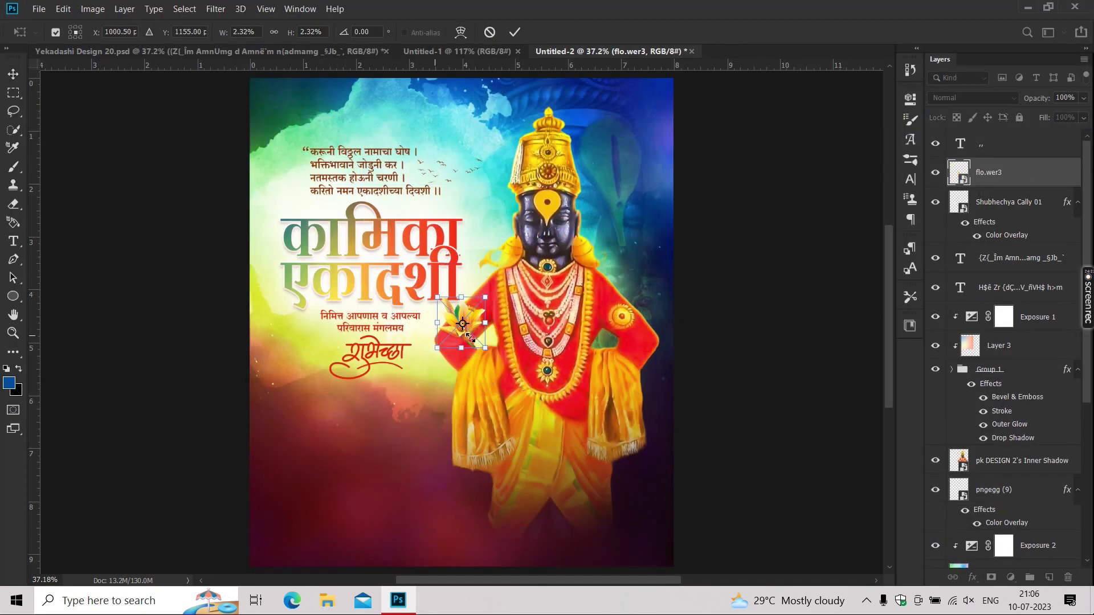
pyautogui.press('Return')
pyautogui.scroll(2, 370, 342)
pyautogui.scroll(2, 370, 342)
pyautogui.scroll(3, 371, 342)
pyautogui.moveTo(534, 295)
pyautogui.mouseDown()
pyautogui.moveTo(401, 373)
pyautogui.moveTo(304, 373)
pyautogui.mouseUp()
# Scale the lily down further, set it on the calligraphy's loop, and select pngegg (9).
pyautogui.hotkey('ctrl', 't')
pyautogui.moveTo(263, 288); pyautogui.dragTo(311, 342)
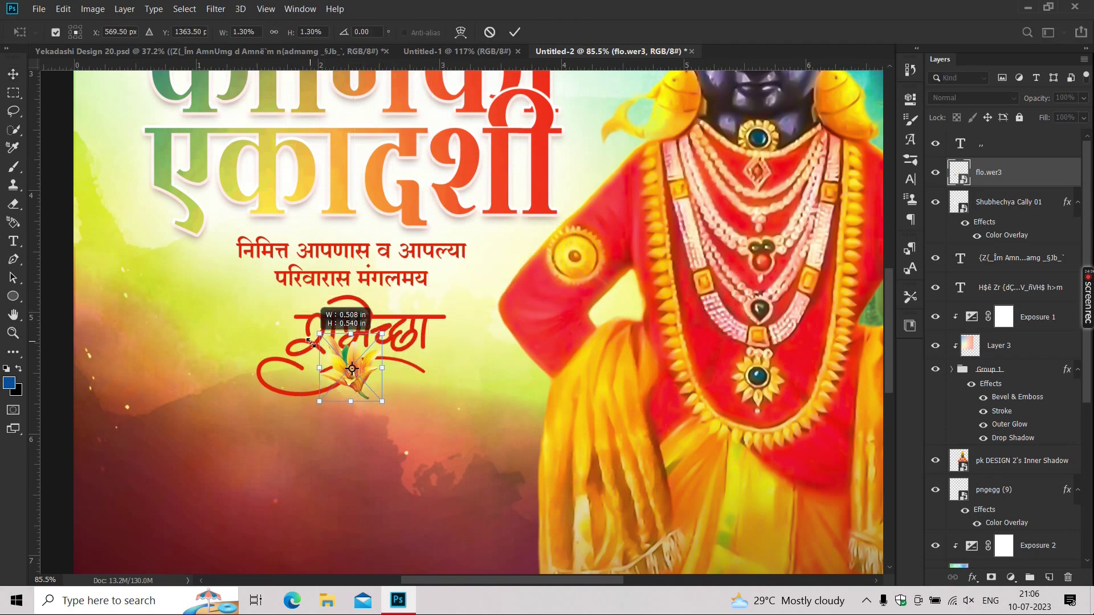
pyautogui.press('Return')
pyautogui.scroll(2, 346, 375)
pyautogui.moveTo(346, 376)
pyautogui.mouseDown()
pyautogui.moveTo(265, 377)
pyautogui.moveTo(240, 349)
pyautogui.moveTo(237, 325)
pyautogui.mouseUp()
pyautogui.scroll(-2, 251, 364)
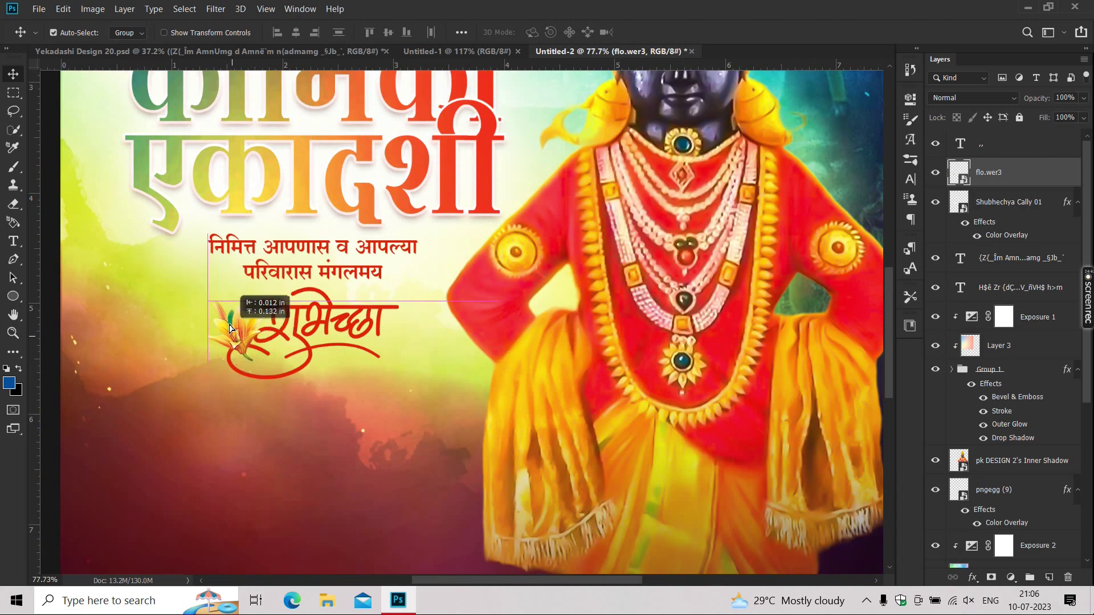
pyautogui.hotkey('ctrl', '0')
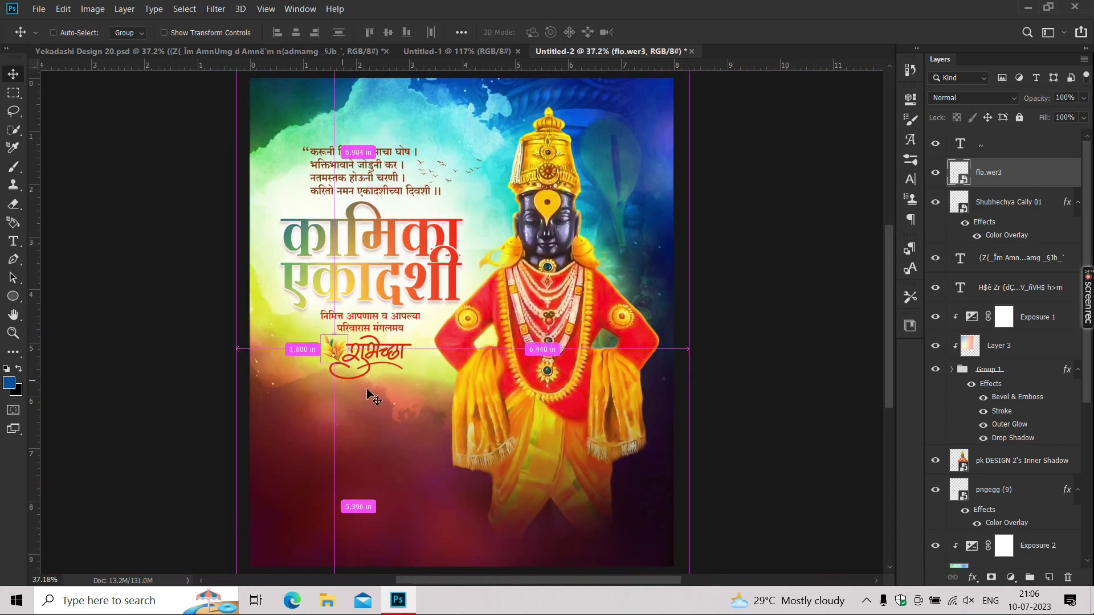
pyautogui.click(773, 387)
pyautogui.click(1020, 460)
# Add a new layer above pngegg (9) and set up a soft brush in orange.
pyautogui.click(995, 490)
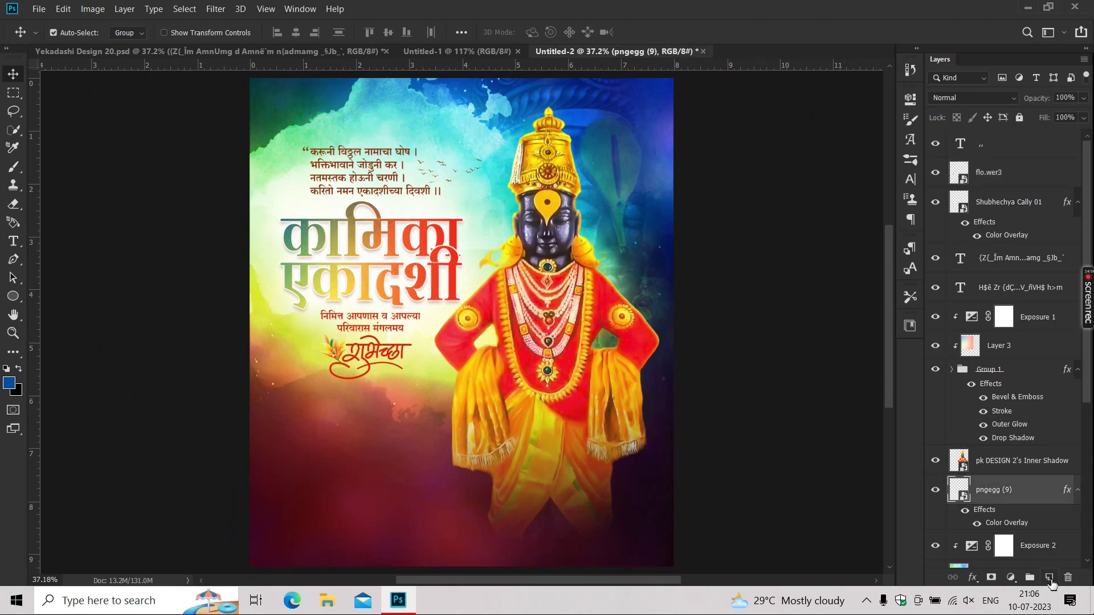
pyautogui.click(1049, 577)
pyautogui.press('b')
pyautogui.click(63, 33)
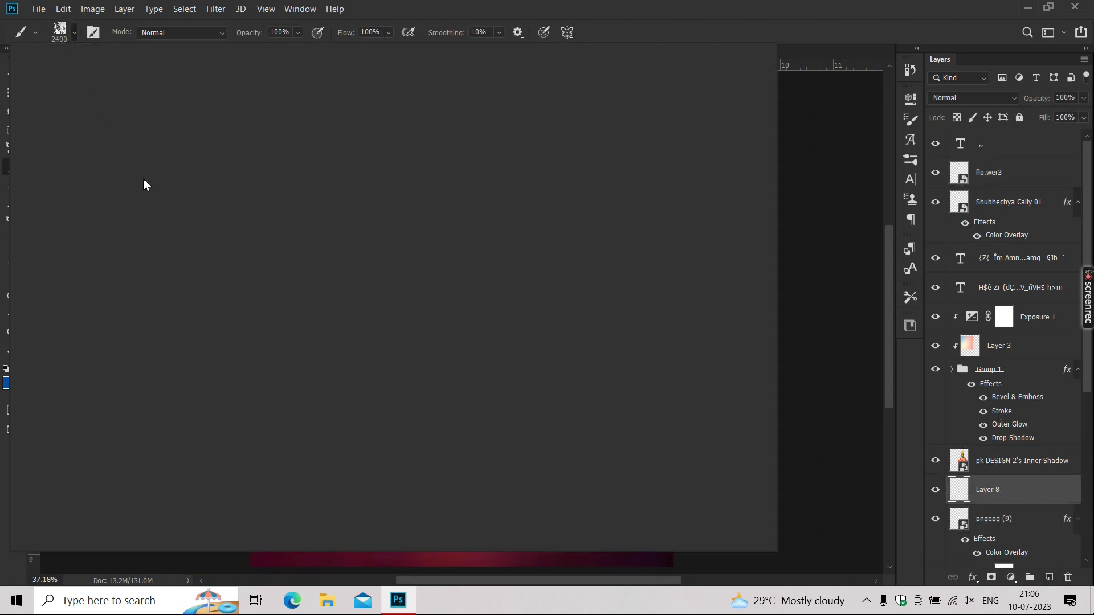
pyautogui.press('Escape')
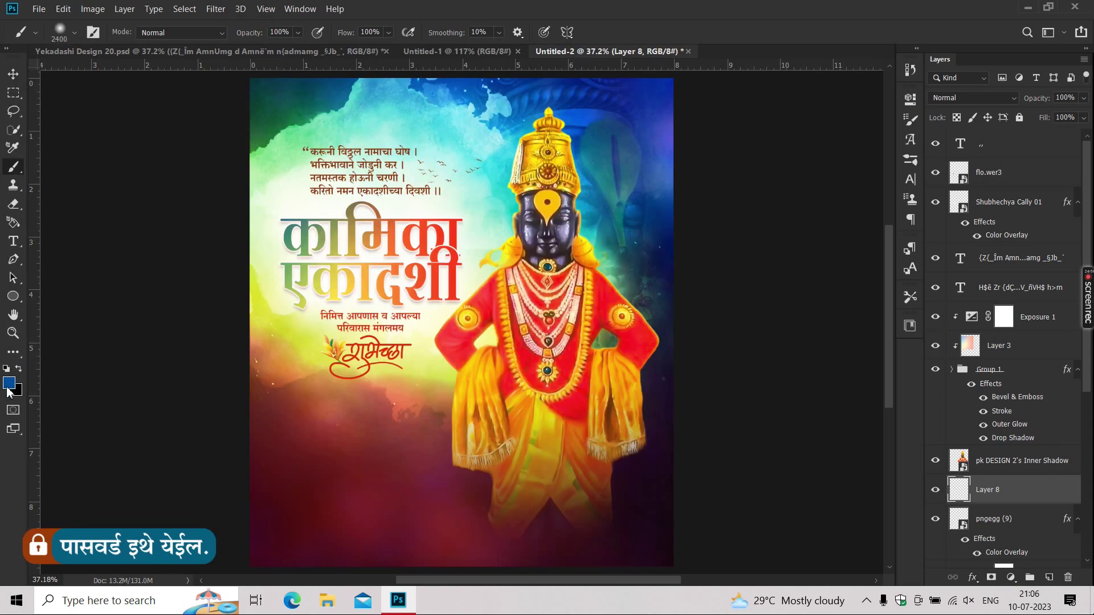
pyautogui.click(8, 383)
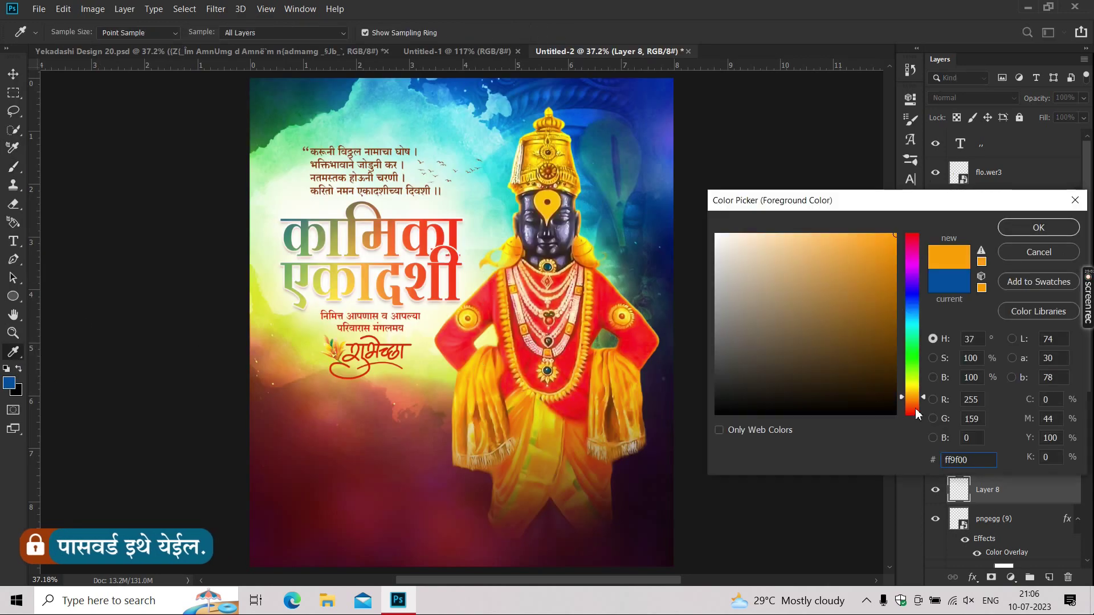
pyautogui.press('Return')
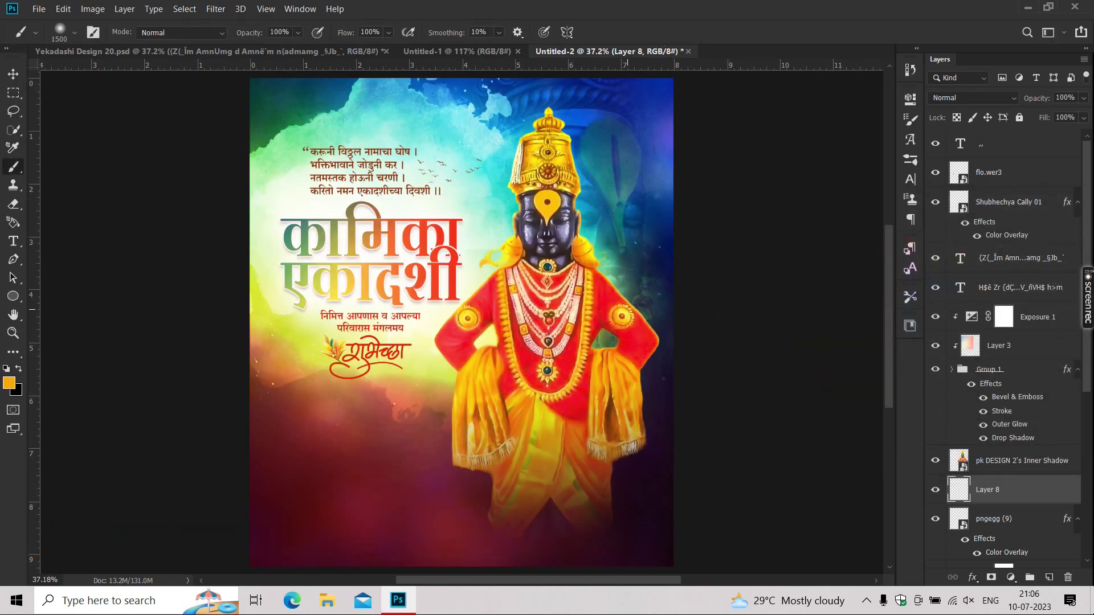
# Paint the orange glow around Vitthal and set that layer to Overlay blending.
pyautogui.scroll(5, 572, 256)
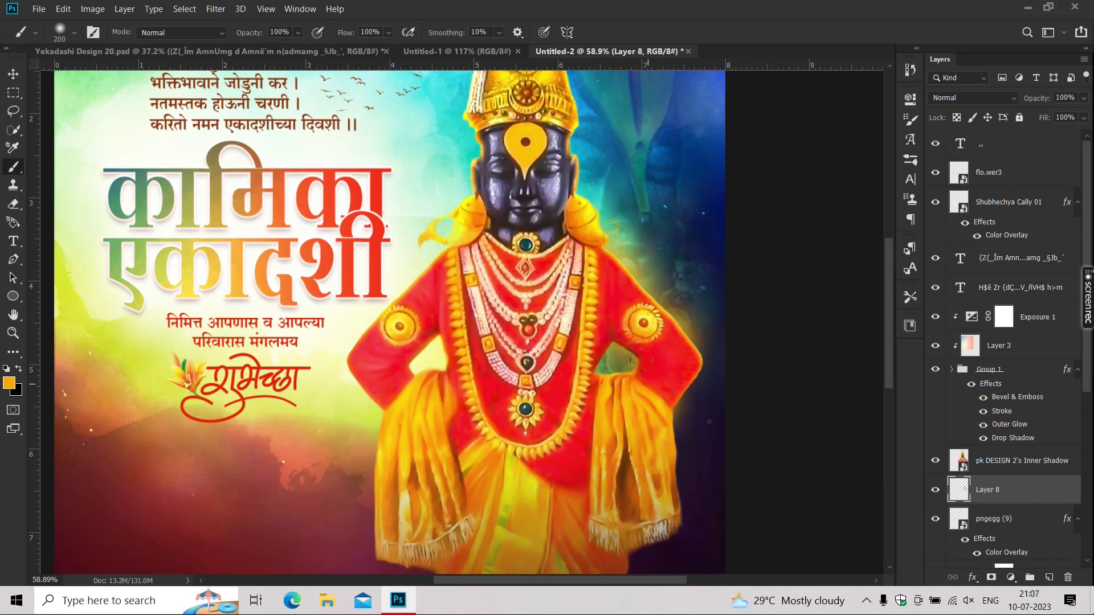
pyautogui.moveTo(601, 337); pyautogui.dragTo(649, 487)
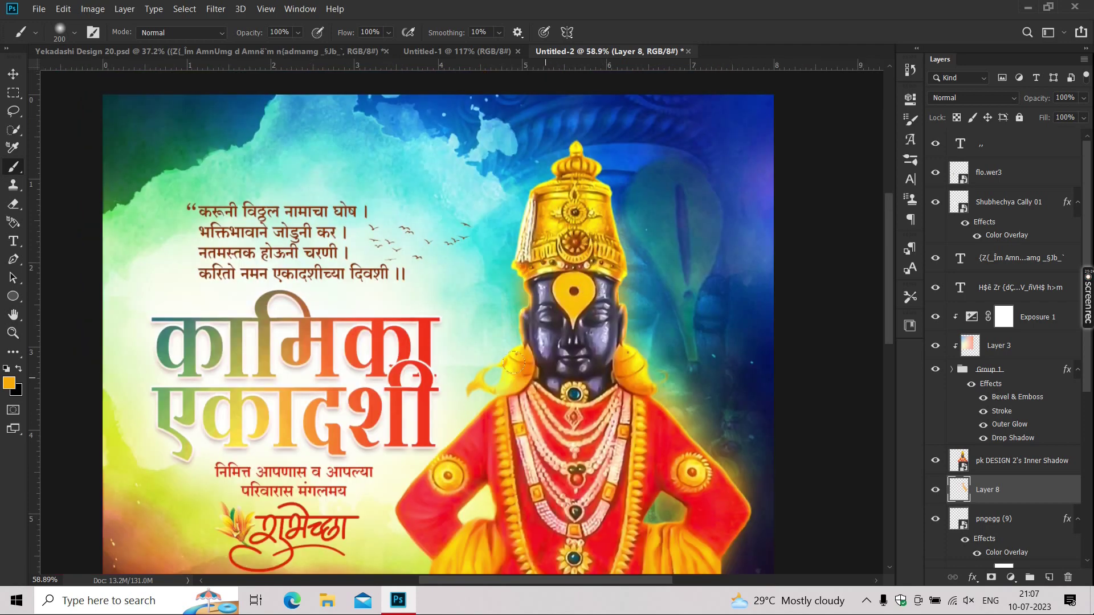
pyautogui.moveTo(466, 496); pyautogui.dragTo(441, 344)
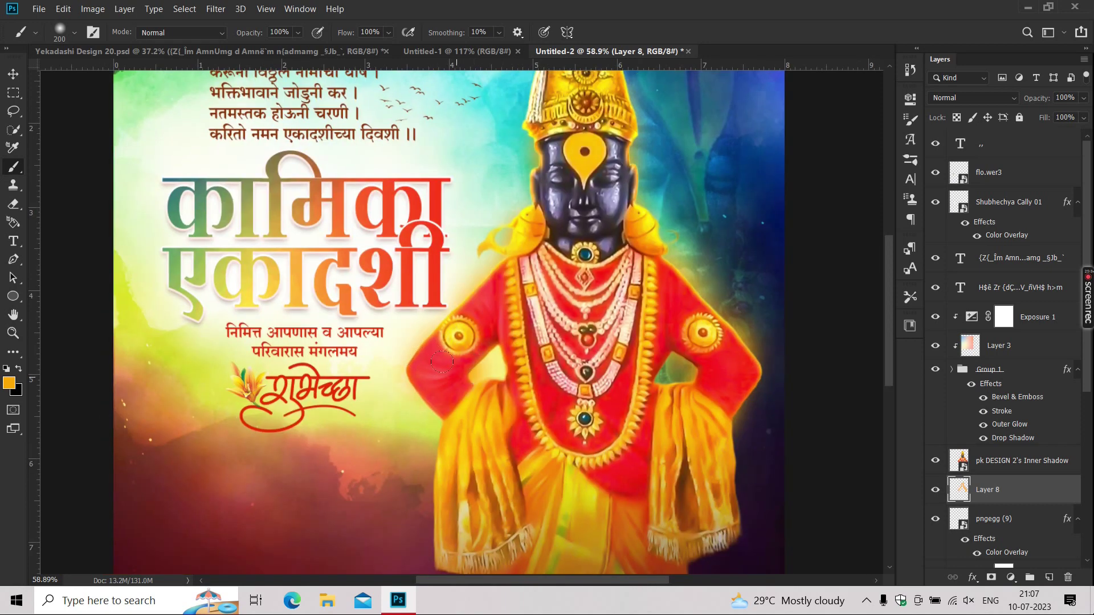
pyautogui.scroll(-2, 584, 258)
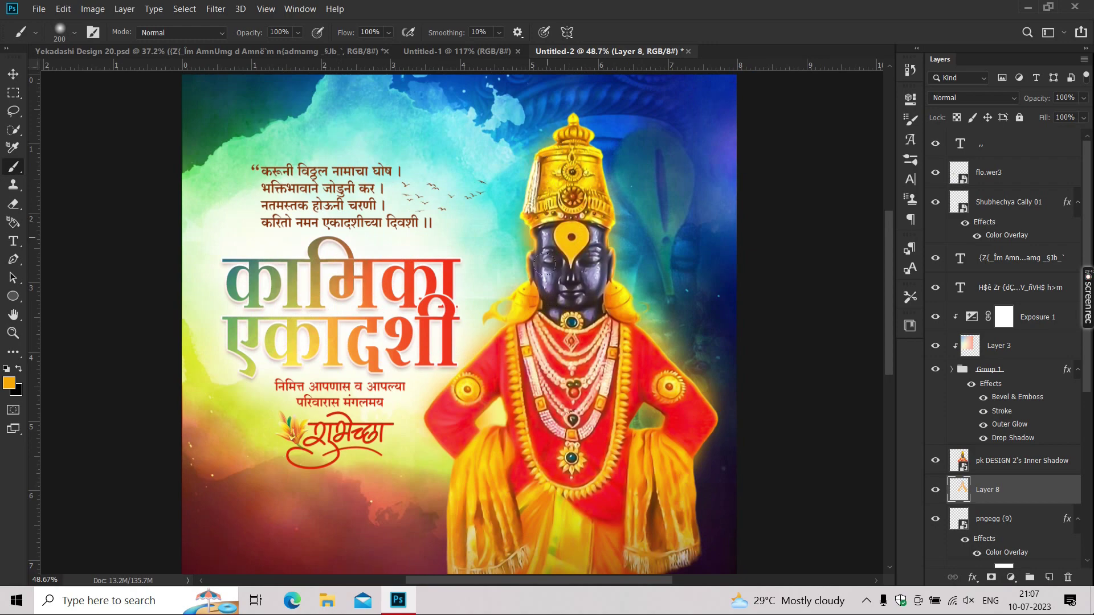
pyautogui.scroll(-3, 589, 290)
pyautogui.press('v')
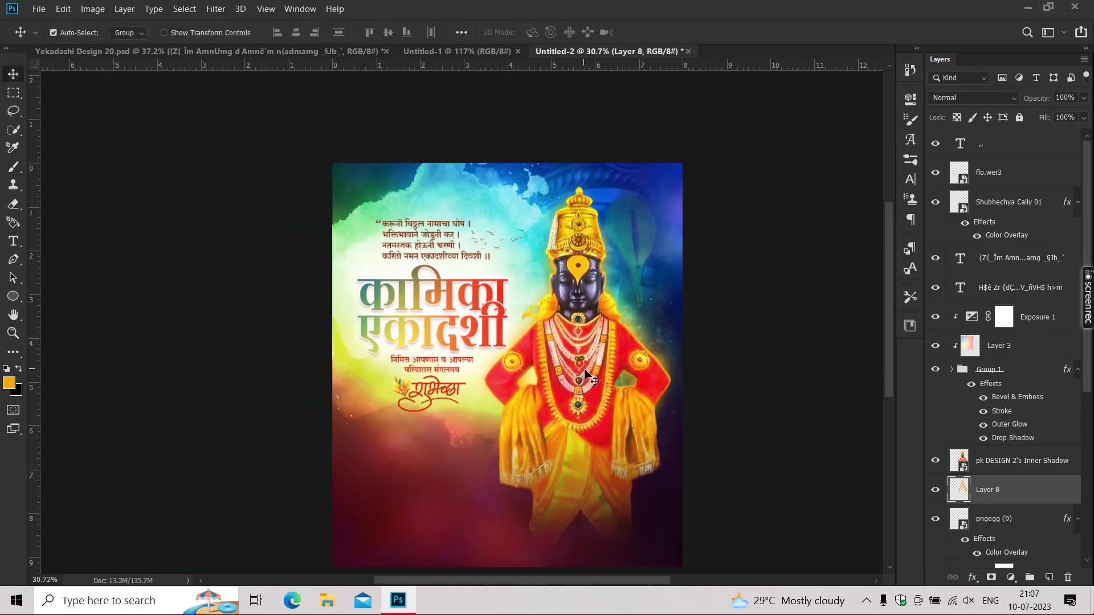
pyautogui.scroll(3, 625, 314)
pyautogui.click(973, 98)
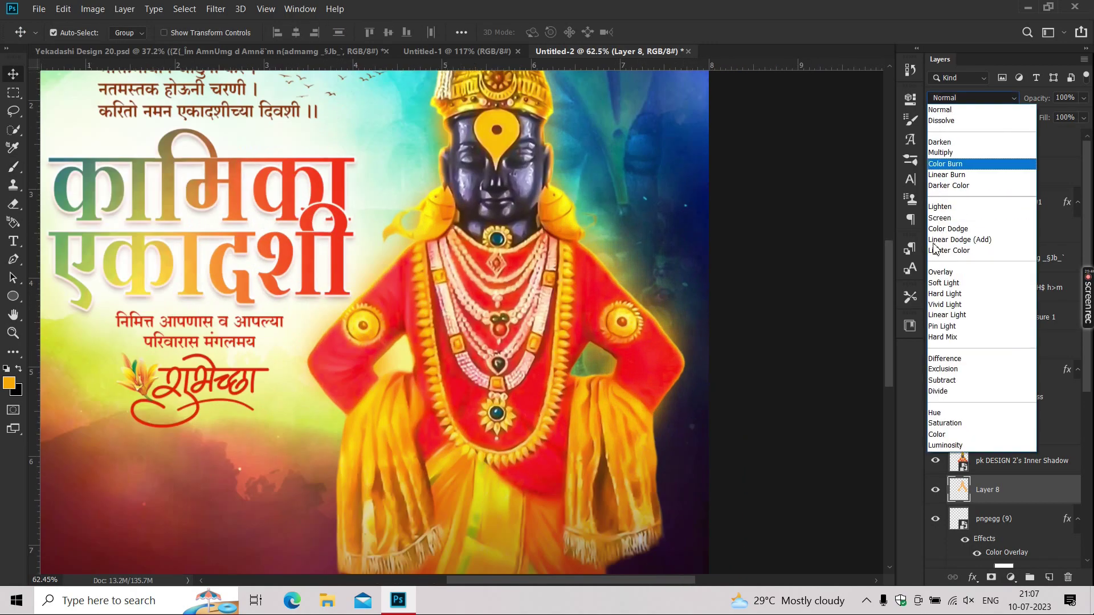
pyautogui.click(941, 274)
# Paste the red cloth, move it below Layer 8, and position it behind Vitthal's crown.
pyautogui.hotkey('ctrl', '0')
pyautogui.hotkey('ctrl', 'v')
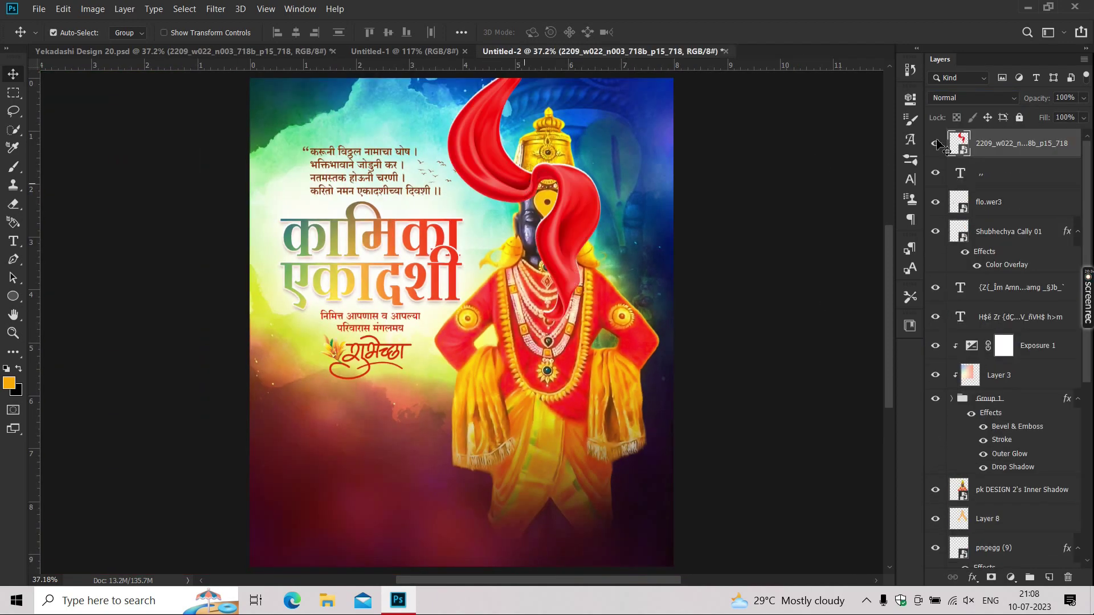
pyautogui.moveTo(1015, 143)
pyautogui.mouseDown()
pyautogui.moveTo(1009, 574)
pyautogui.moveTo(1009, 536)
pyautogui.mouseUp()
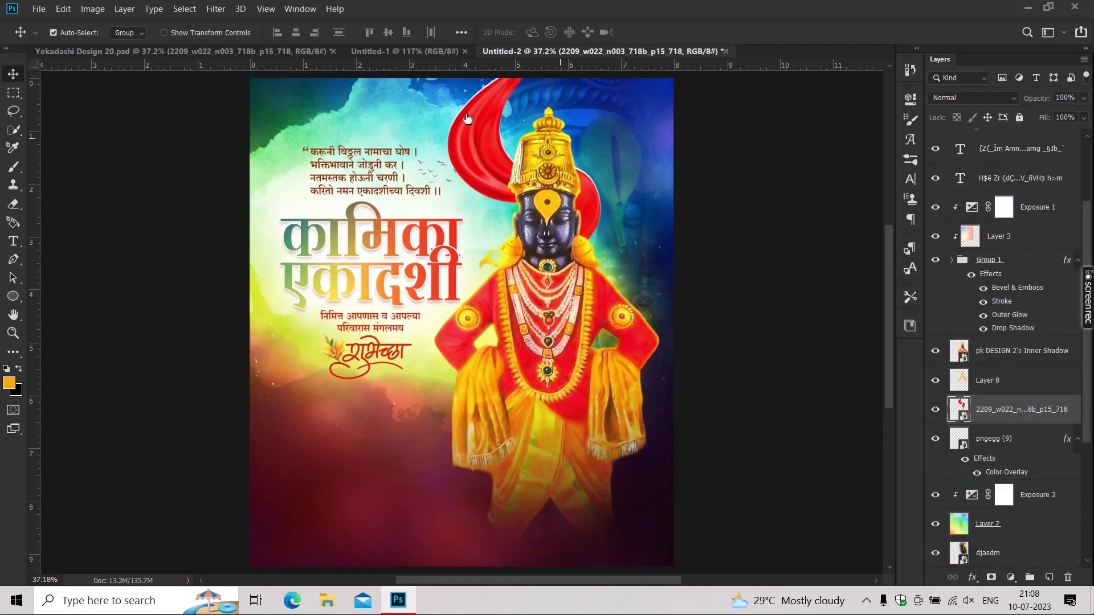
pyautogui.scroll(2, 476, 225)
pyautogui.moveTo(472, 227); pyautogui.dragTo(484, 237)
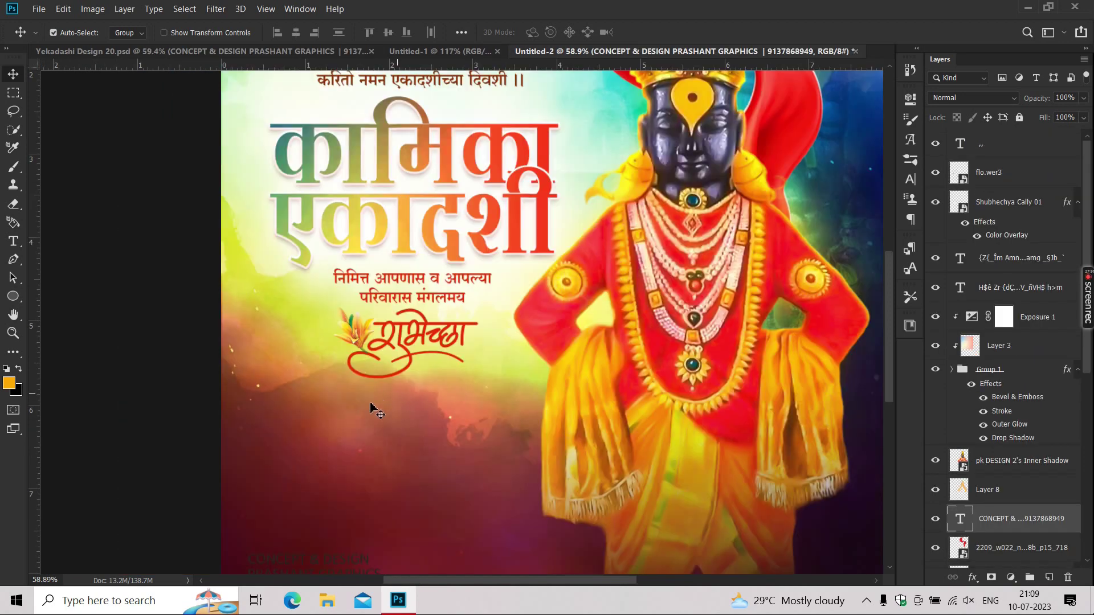
# Scale down the designer-credit text.
pyautogui.hotkey('ctrl', 't')
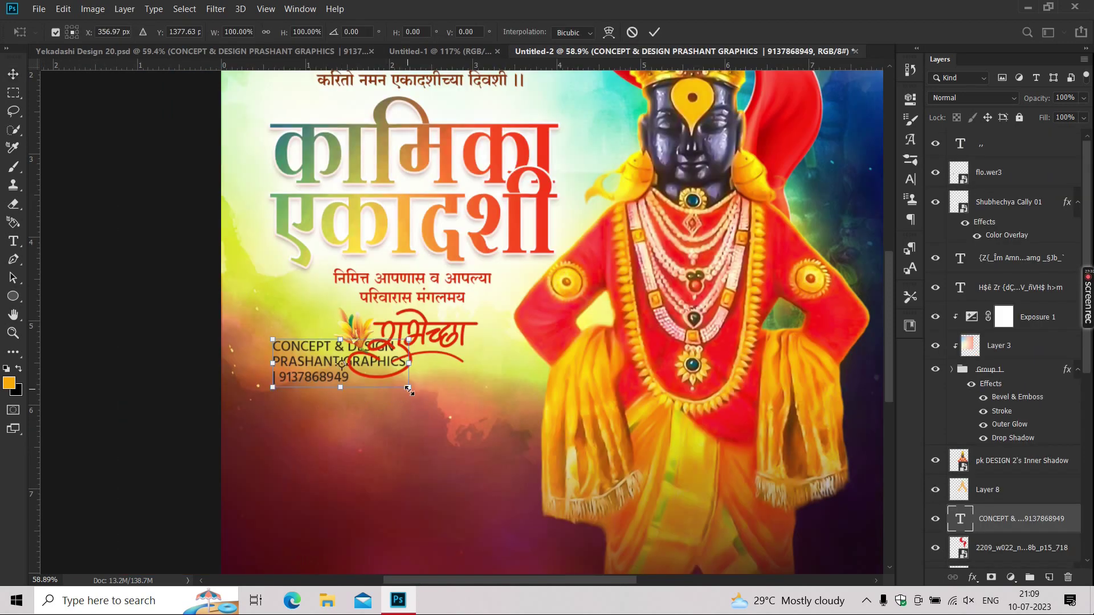
pyautogui.moveTo(408, 389)
pyautogui.mouseDown()
pyautogui.moveTo(351, 366)
pyautogui.moveTo(296, 306)
pyautogui.mouseUp()
pyautogui.press('Return')
pyautogui.scroll(-2, 318, 368)
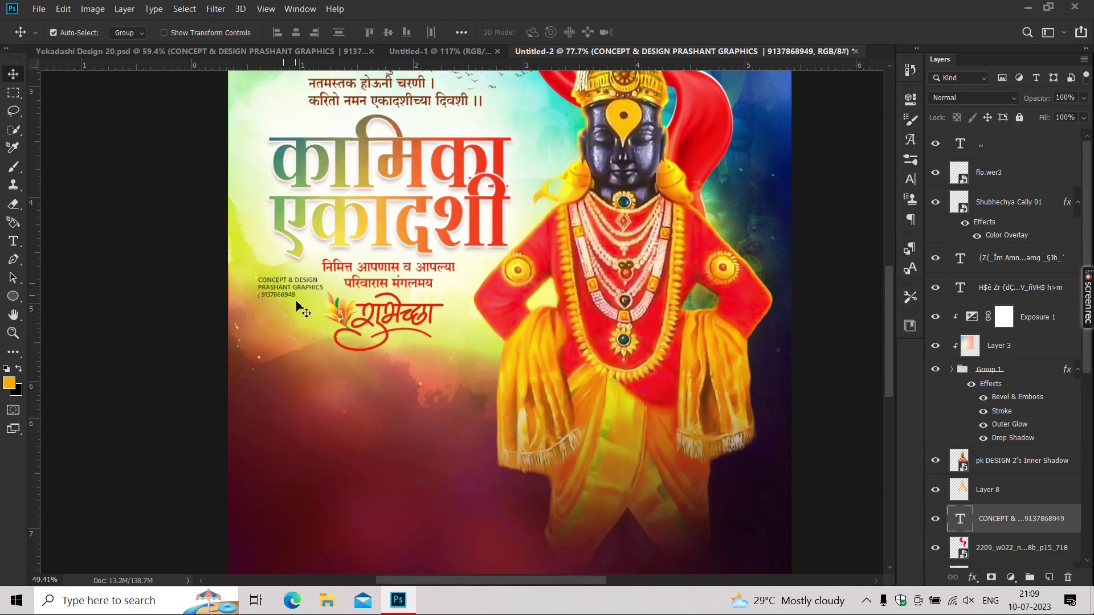
pyautogui.scroll(-2, 348, 315)
# Paste the studio credits line as text and size it into the top-right corner.
pyautogui.click(1020, 146)
pyautogui.press('t')
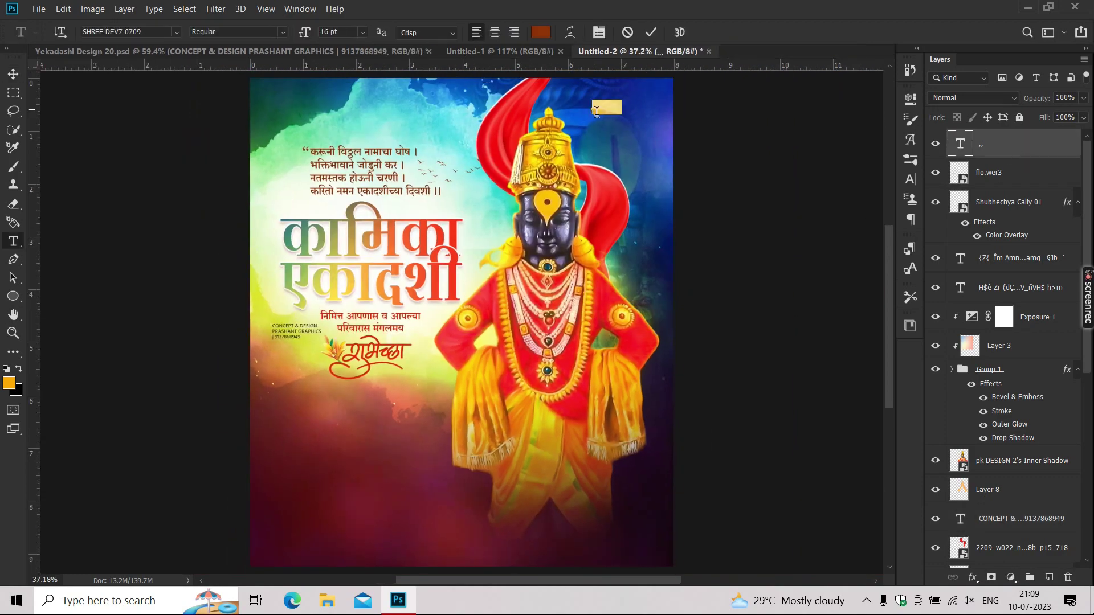
pyautogui.hotkey('ctrl', 'v')
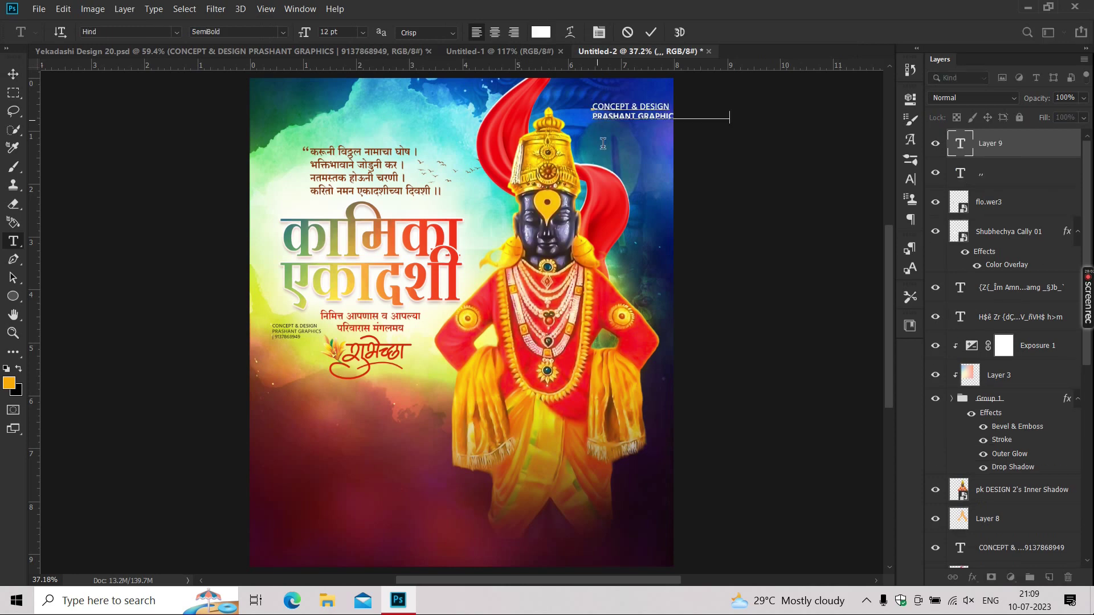
pyautogui.scroll(2, 638, 102)
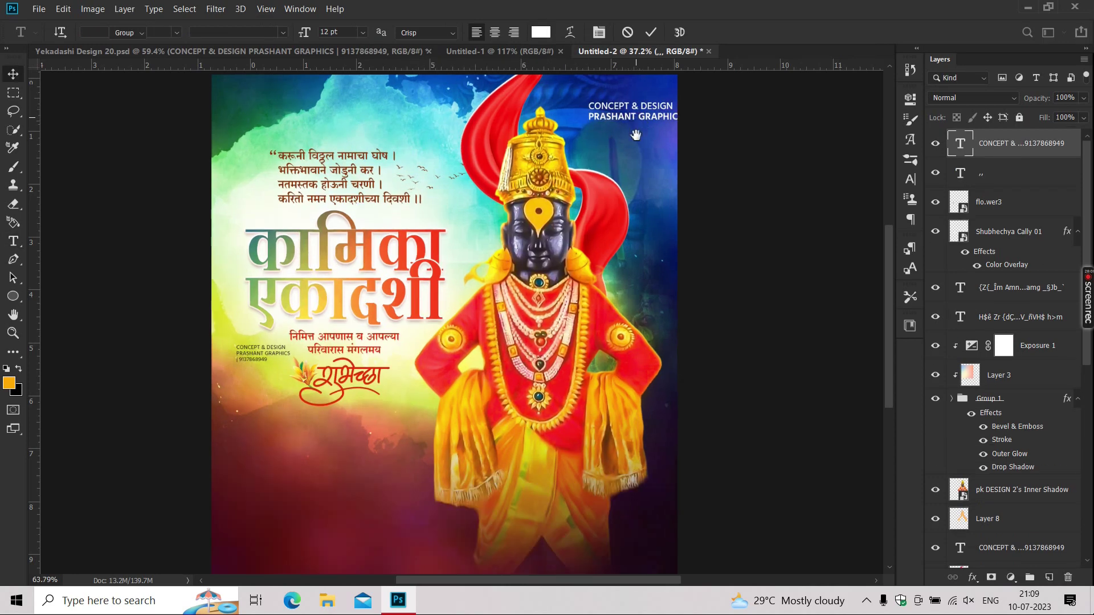
pyautogui.scroll(2, 636, 135)
pyautogui.moveTo(633, 242); pyautogui.dragTo(596, 224)
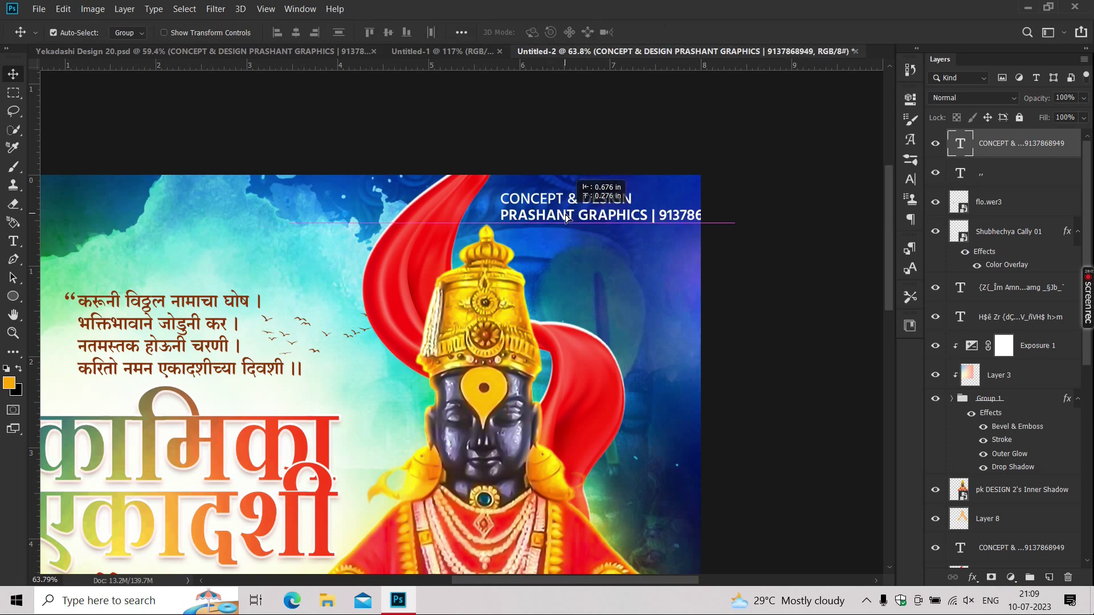
pyautogui.moveTo(524, 234)
pyautogui.mouseDown()
pyautogui.moveTo(499, 229)
pyautogui.moveTo(556, 216)
pyautogui.mouseUp()
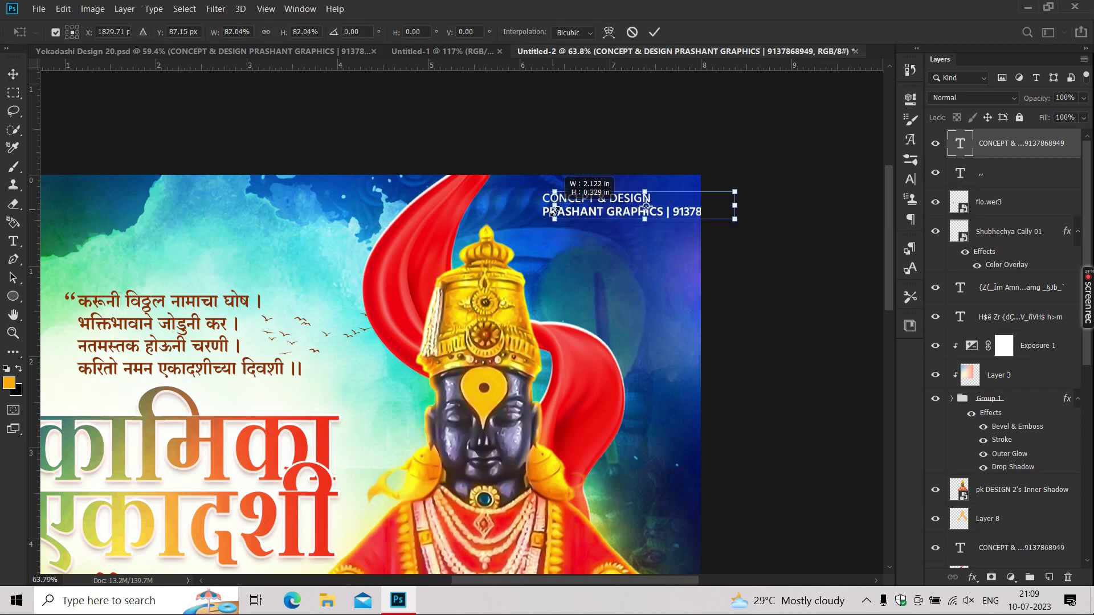
pyautogui.press('Return')
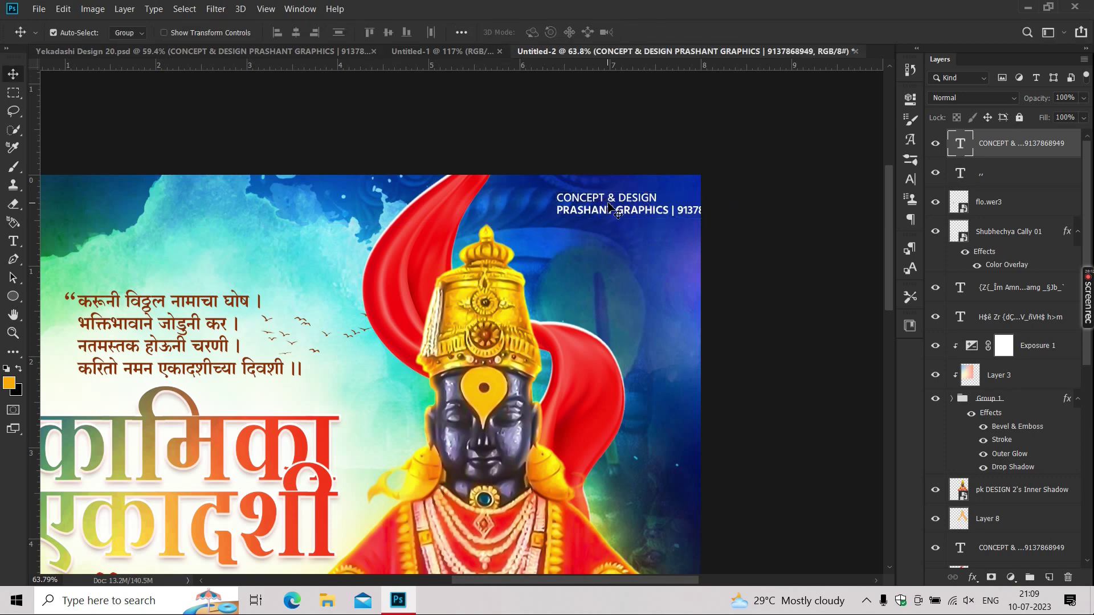
# Shift the top-right credits left, shrink them slightly, and nudge them into place.
pyautogui.moveTo(606, 200)
pyautogui.mouseDown()
pyautogui.moveTo(563, 200)
pyautogui.moveTo(550, 213)
pyautogui.mouseUp()
pyautogui.hotkey('ctrl', 't')
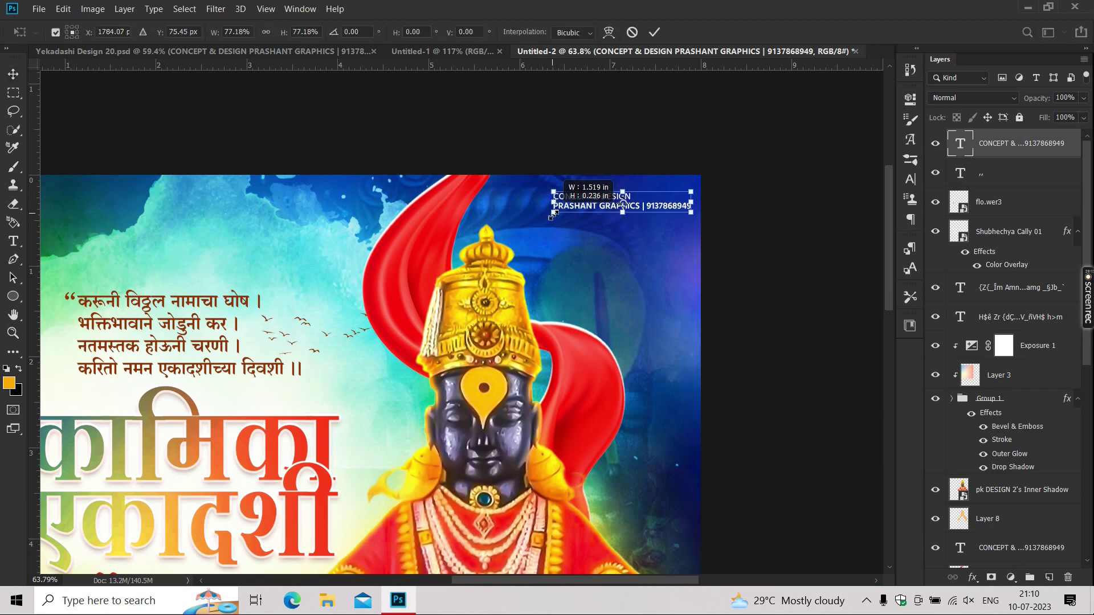
pyautogui.press('Return')
pyautogui.moveTo(585, 201); pyautogui.dragTo(582, 202)
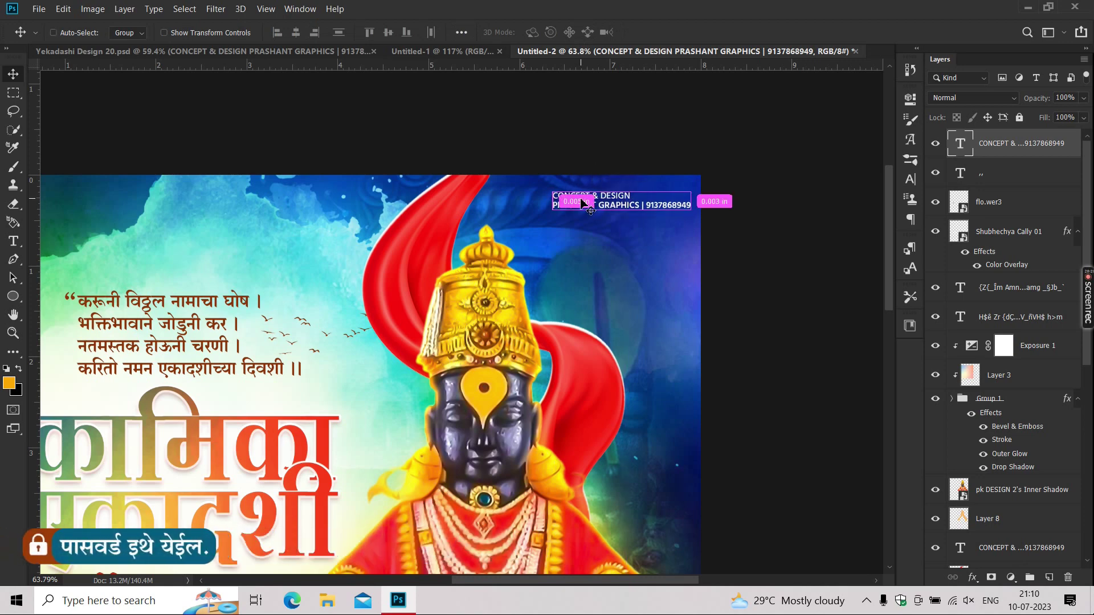
pyautogui.hotkey('ctrl', '0')
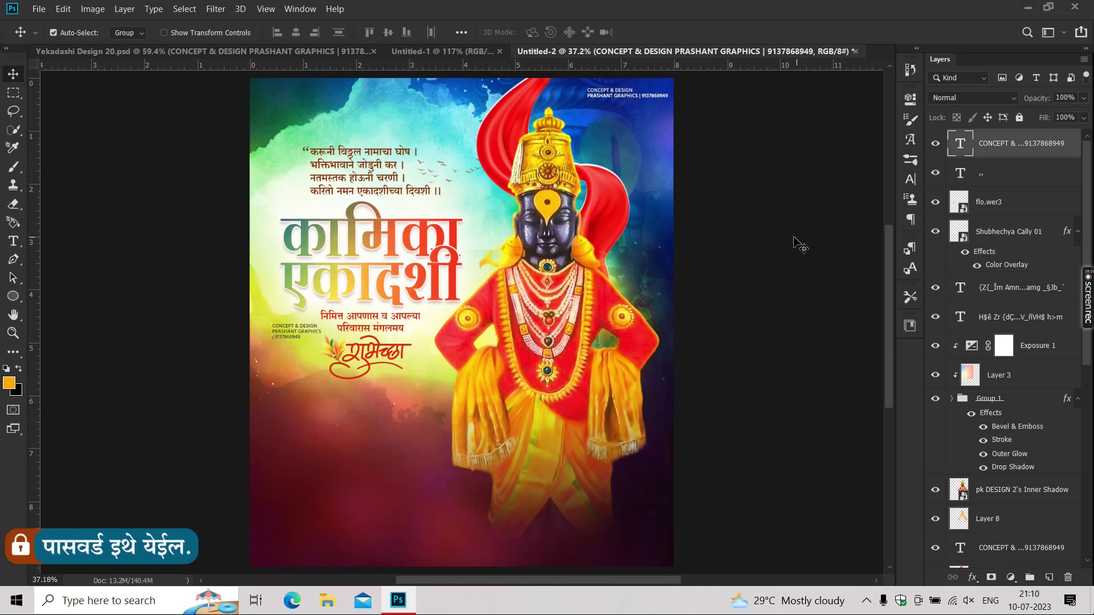
# Paste the portrait-and-name-banner group at bottom-left and paste the texture behind it.
pyautogui.hotkey('ctrl', 'v')
pyautogui.moveTo(306, 512); pyautogui.dragTo(326, 517)
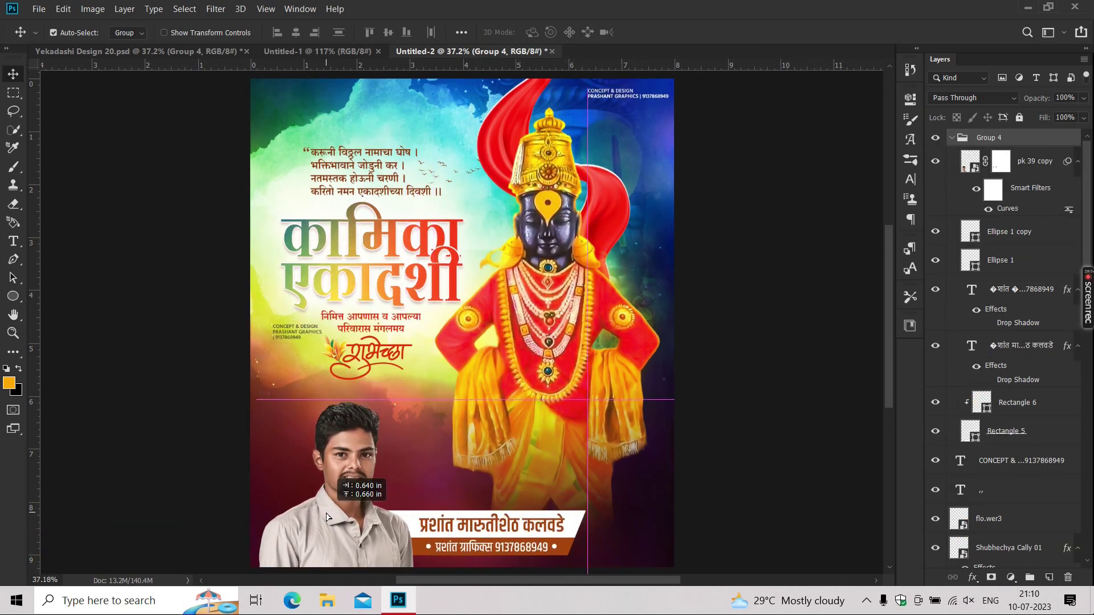
pyautogui.hotkey('ctrl', 'v')
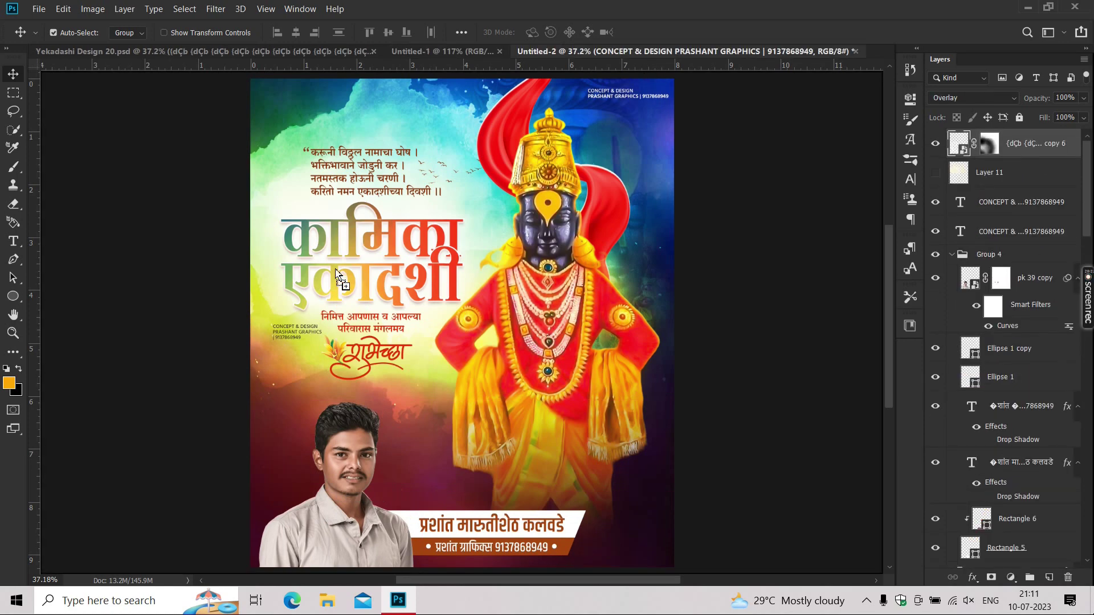
pyautogui.hotkey('ctrl', 't')
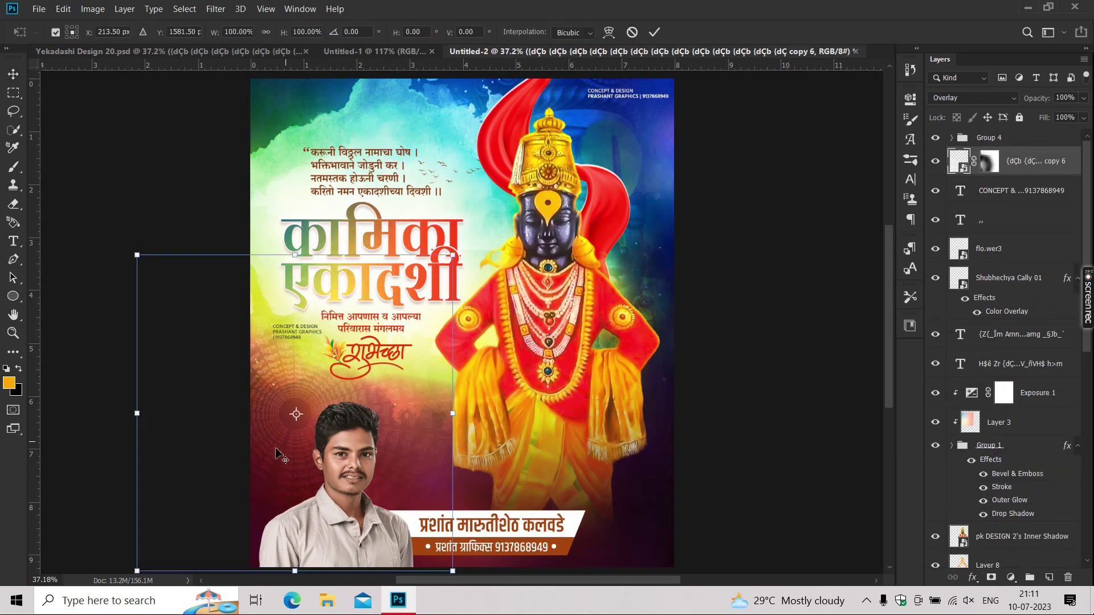
pyautogui.moveTo(278, 459); pyautogui.dragTo(317, 486)
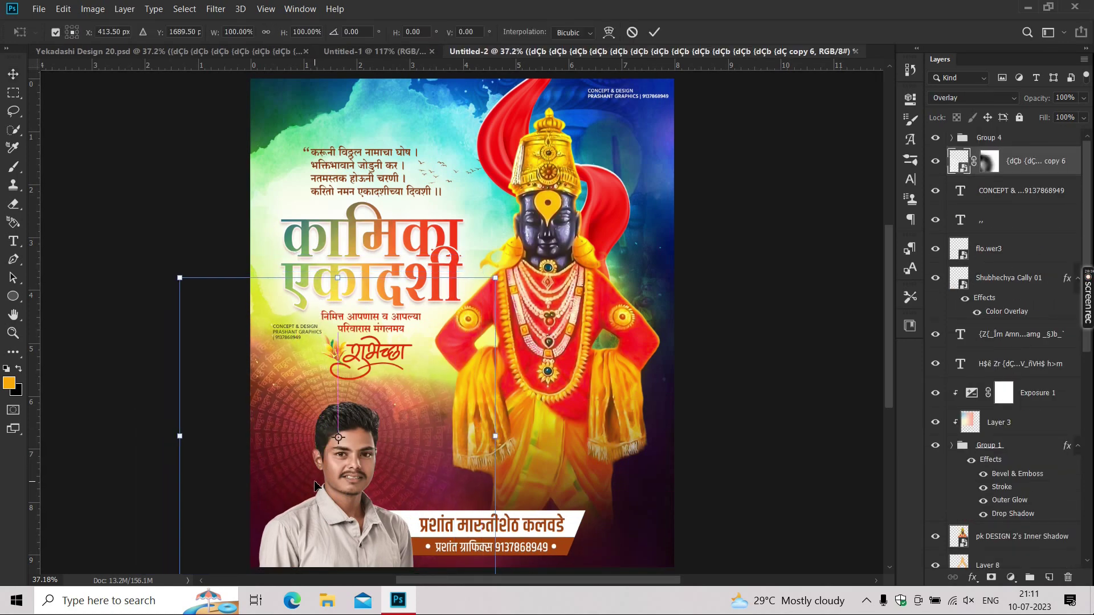
pyautogui.press('Return')
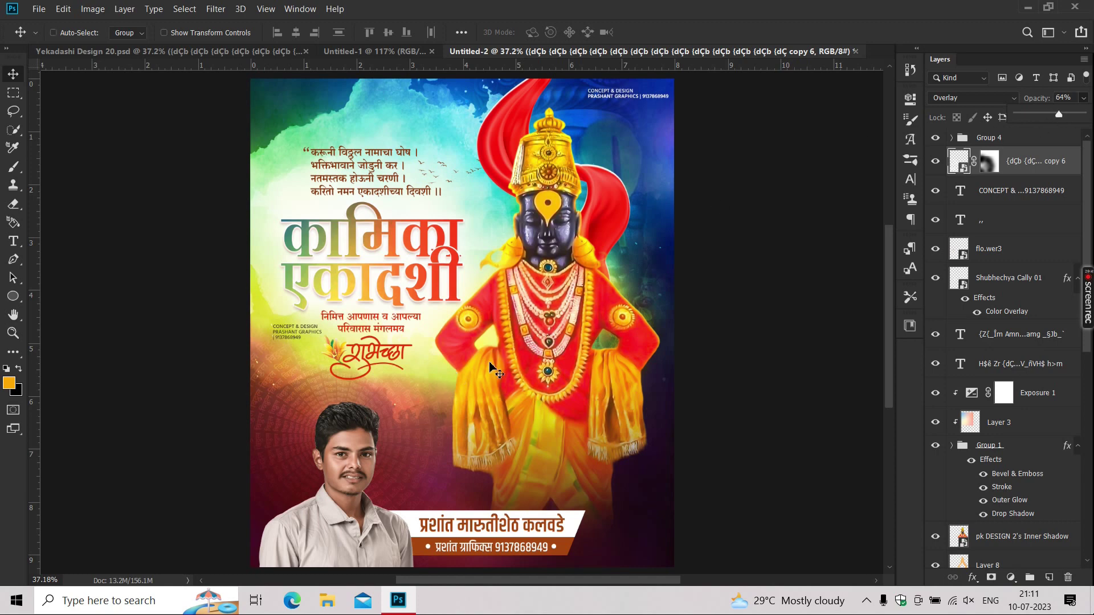
# Nudge the texture slightly further right and down.
pyautogui.hotkey('ctrl', 't')
pyautogui.moveTo(281, 392); pyautogui.dragTo(289, 394)
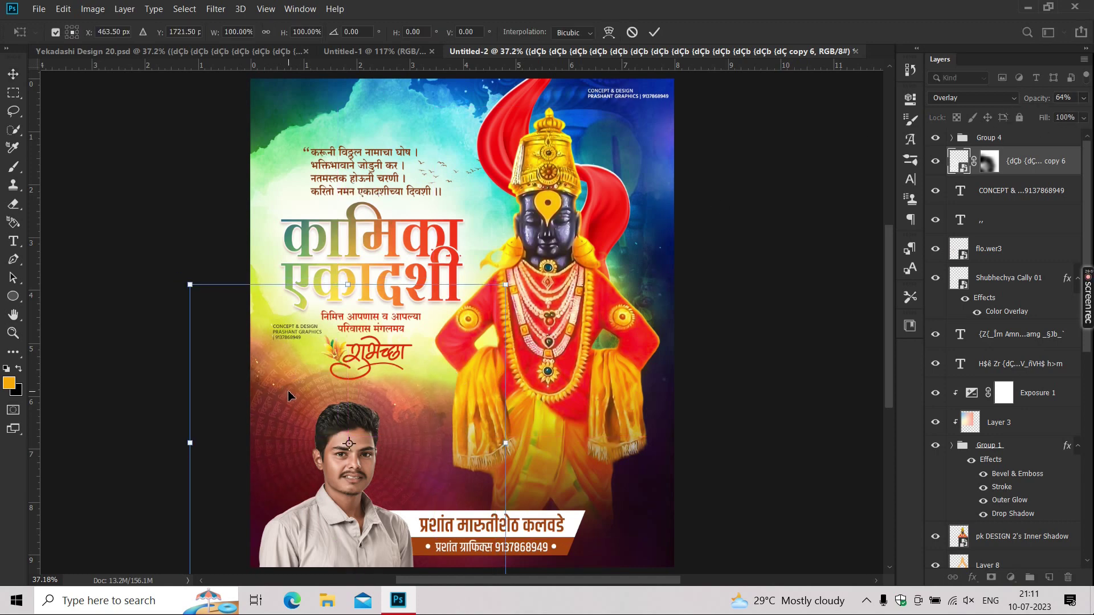
pyautogui.press('Return')
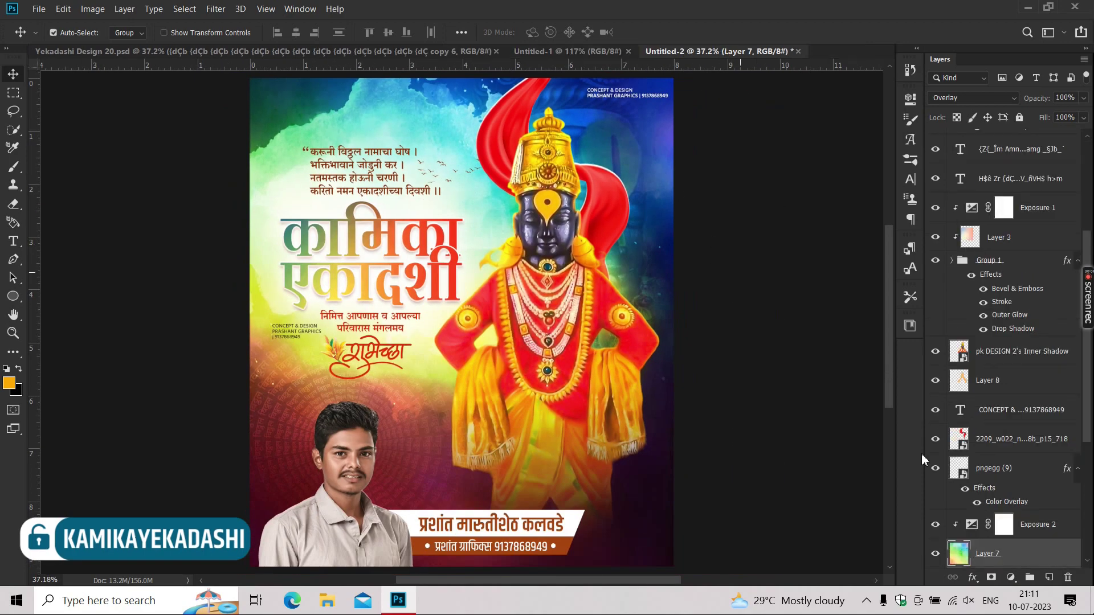
# Add a new empty layer and choose a Watercolor Splatters brush.
pyautogui.keyDown('ctrl'); pyautogui.click(1050, 577); pyautogui.keyUp('ctrl')
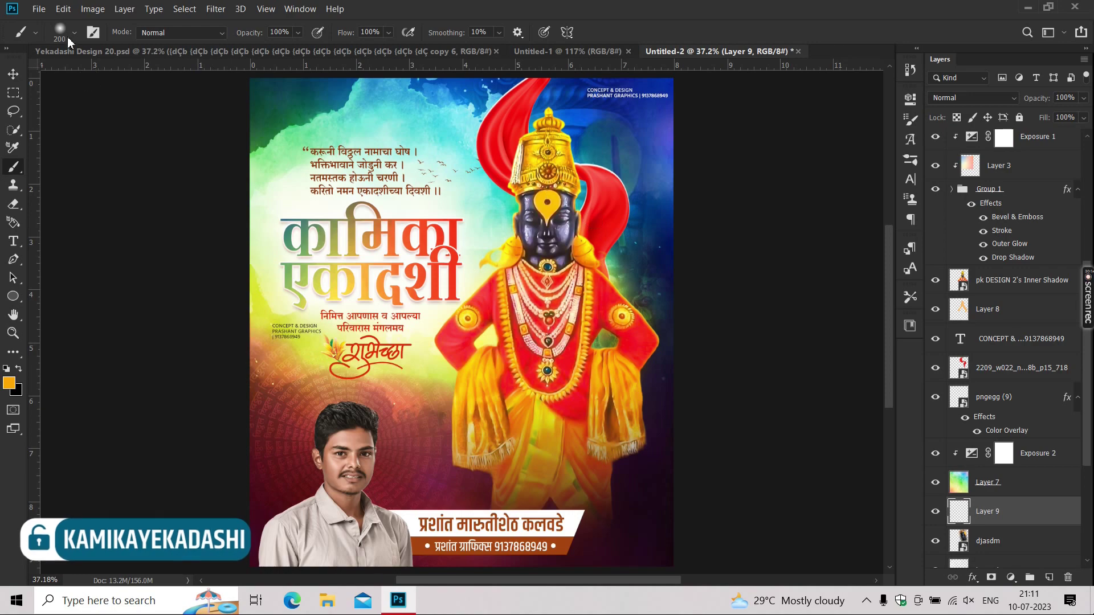
pyautogui.click(68, 34)
pyautogui.write('675')
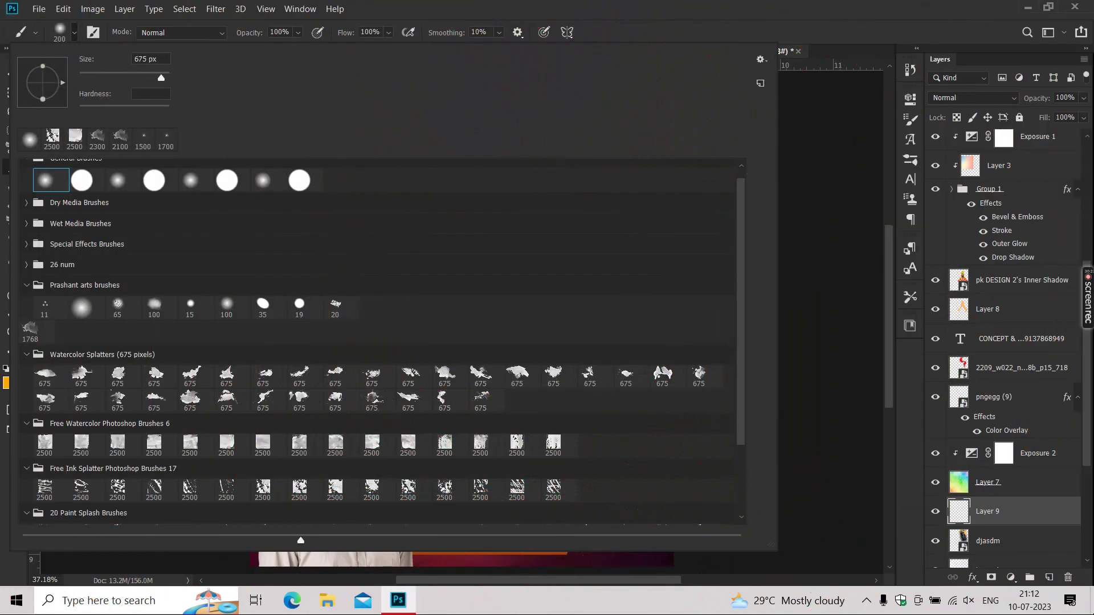
pyautogui.press('Return')
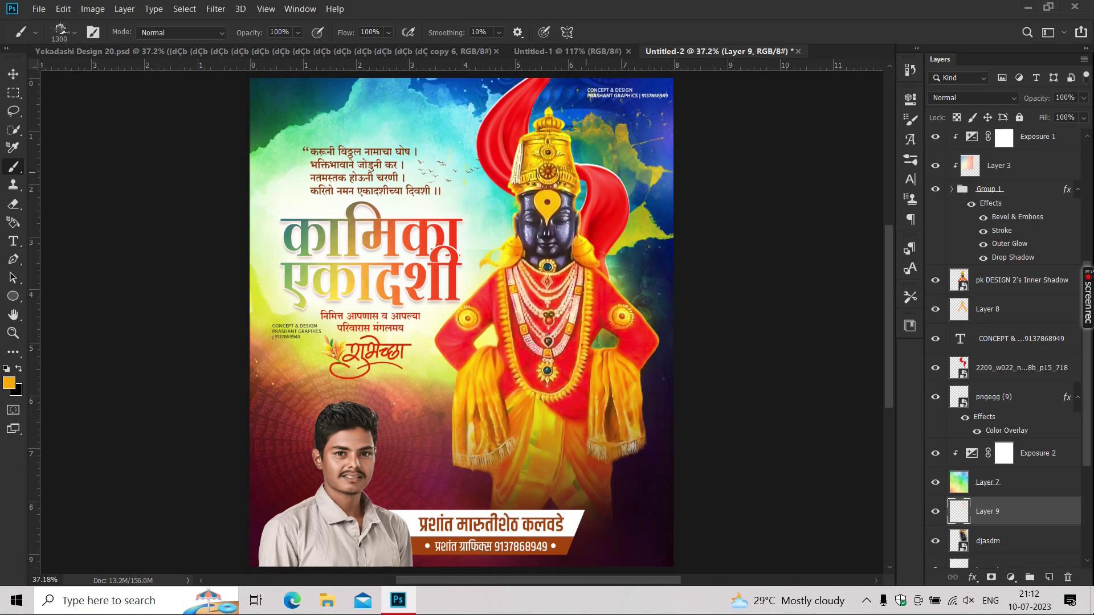
pyautogui.click(63, 34)
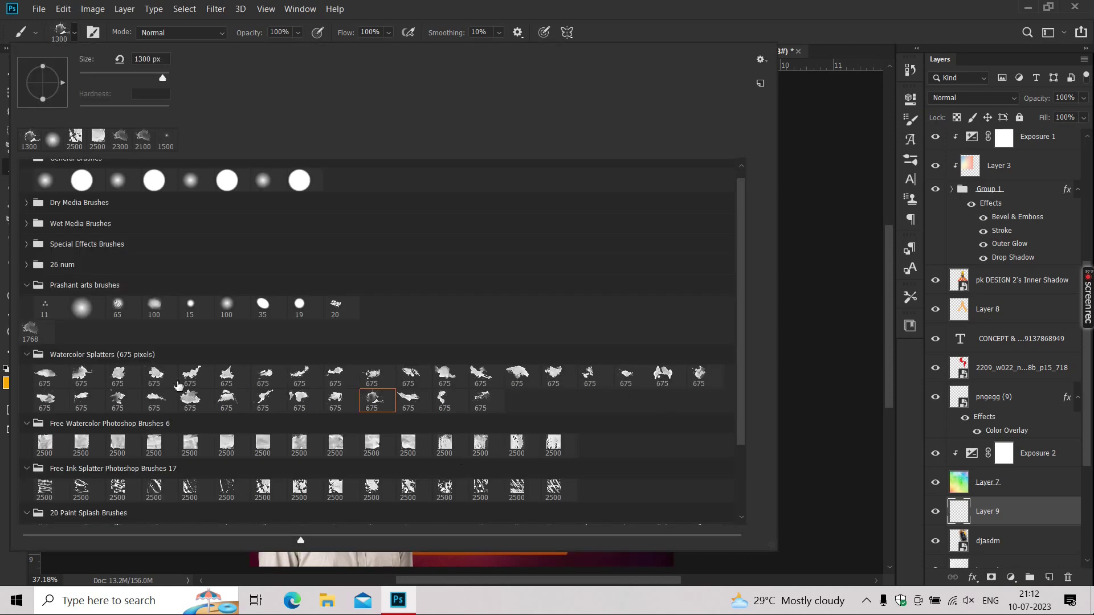
pyautogui.press('Return')
# Set the foreground colour to a cyan-blue for the splashes.
pyautogui.click(9, 383)
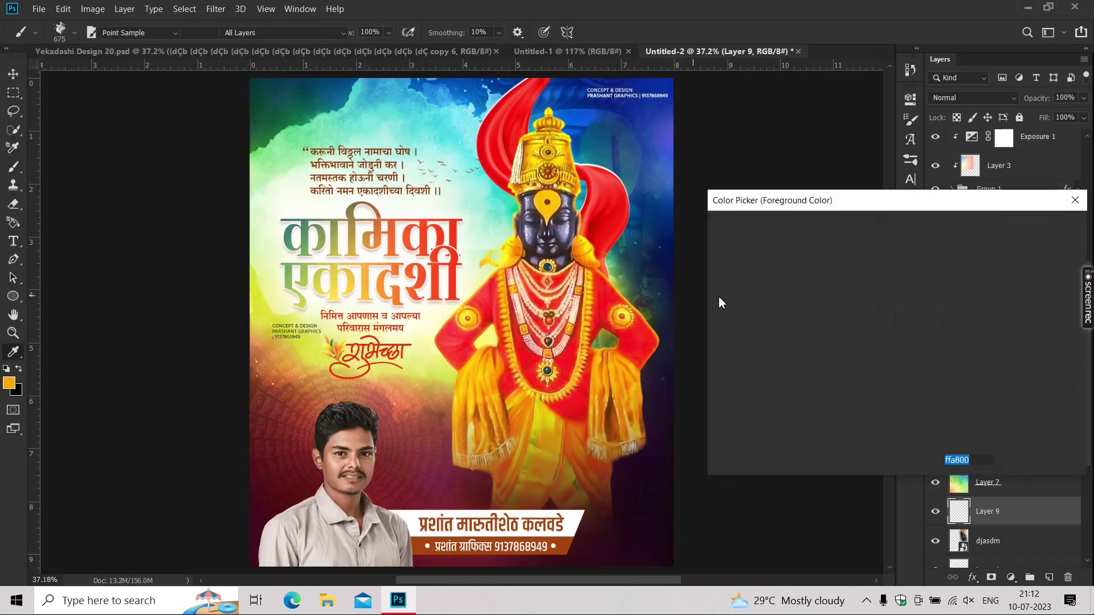
pyautogui.click(714, 234)
pyautogui.click(1037, 224)
pyautogui.click(9, 383)
pyautogui.click(861, 312)
pyautogui.moveTo(906, 313); pyautogui.dragTo(906, 318)
pyautogui.click(1039, 227)
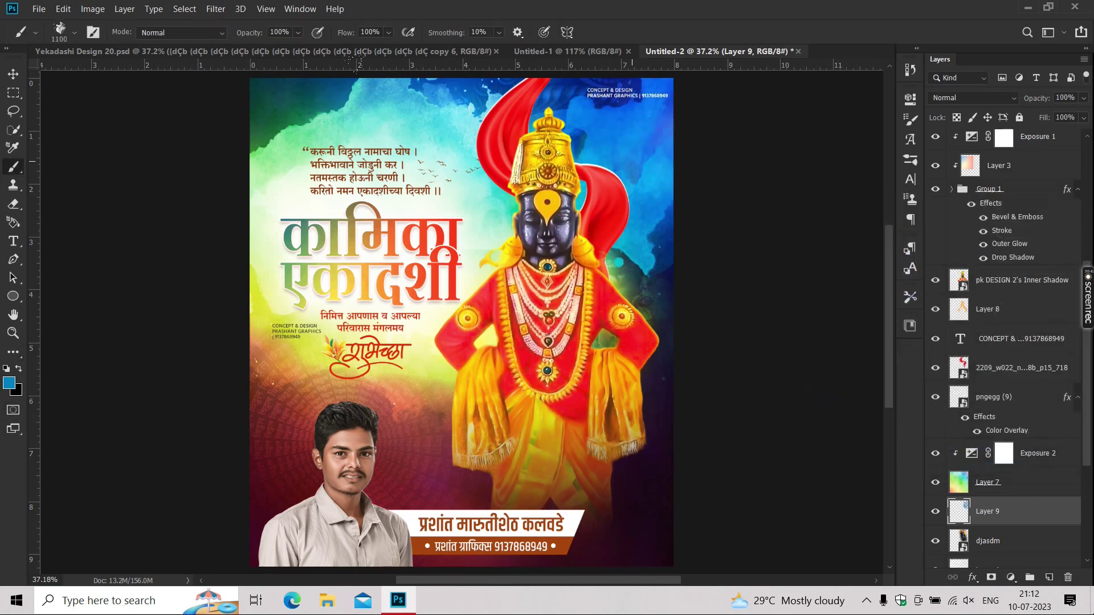
# Blend the splash layer in Linear Dodge (Add), merge it down, and start a Gradient Fill.
pyautogui.click(948, 98)
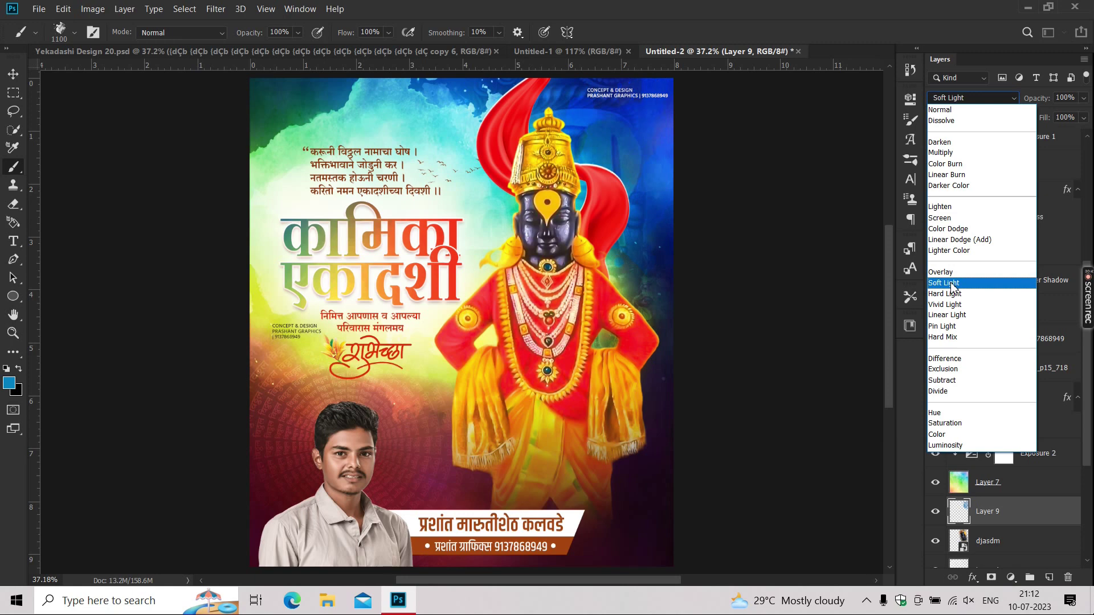
pyautogui.click(960, 239)
pyautogui.press('v')
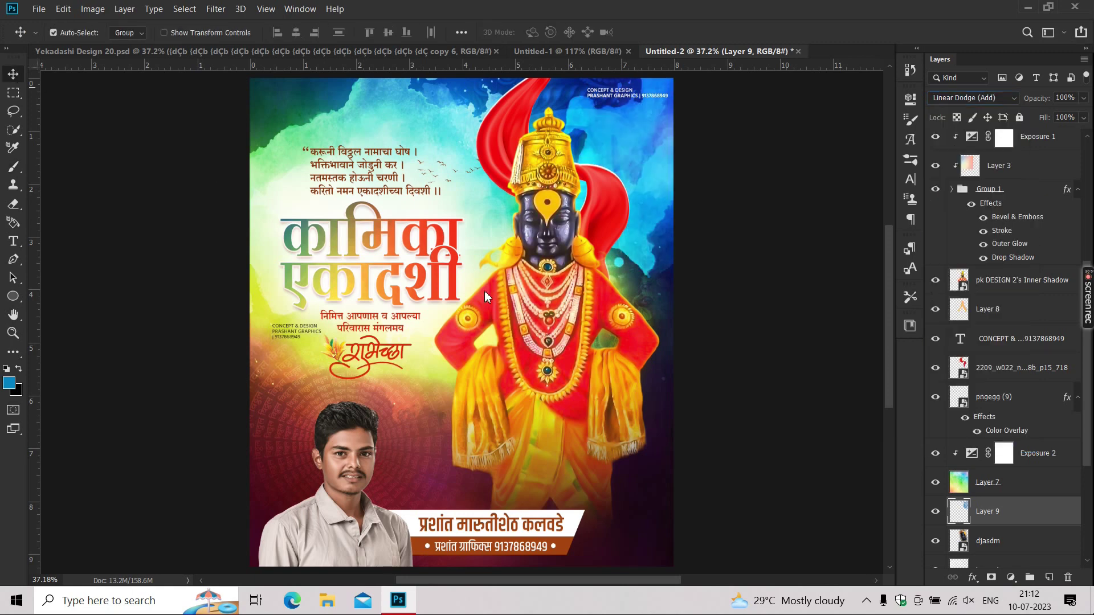
pyautogui.keyDown('ctrl'); pyautogui.click(979, 513); pyautogui.keyUp('ctrl')
pyautogui.hotkey('ctrl', 'e')
pyautogui.scroll(5, 1003, 285)
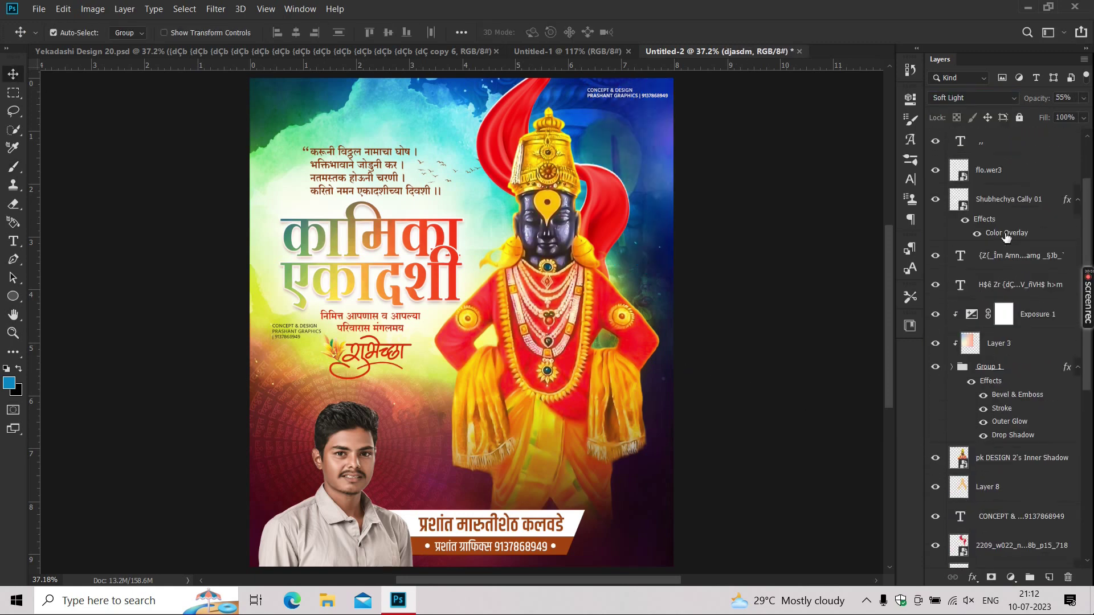
pyautogui.click(1011, 577)
# Add Gradient Fill 1 and set its blend mode to Soft Light.
pyautogui.click(986, 338)
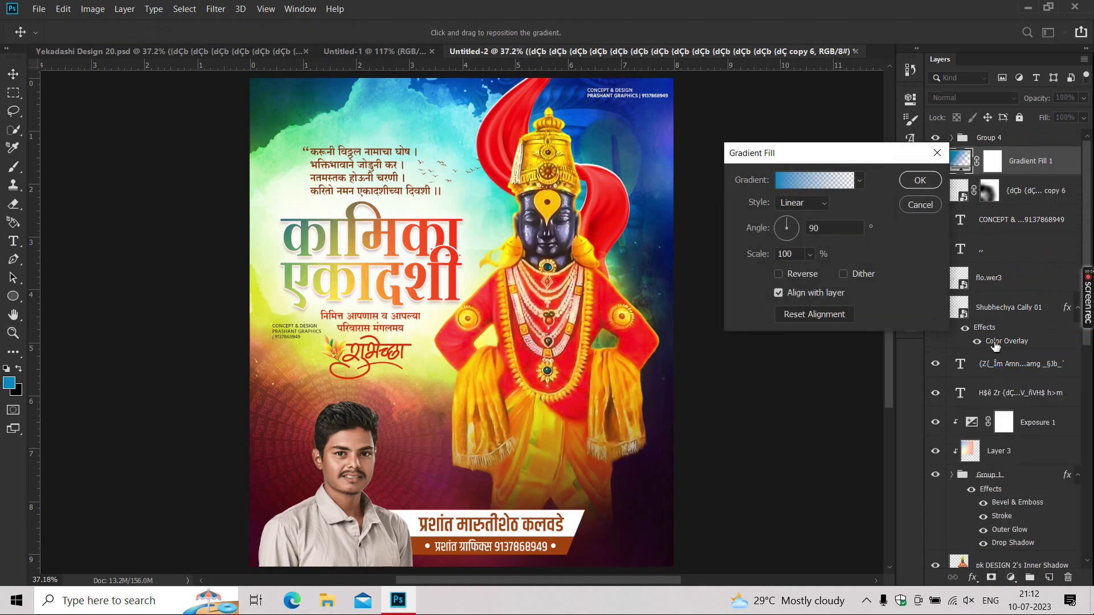
pyautogui.press('Return')
pyautogui.click(942, 100)
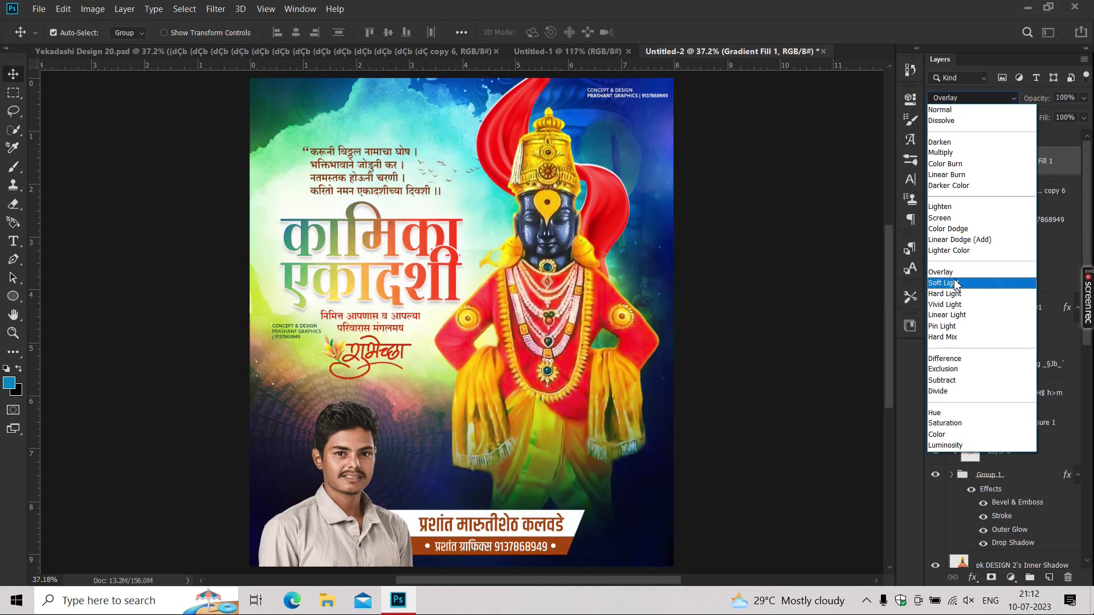
pyautogui.click(957, 283)
# Browse gradient presets and apply the brown-to-teal gradient to Gradient Fill 1.
pyautogui.doubleClick(967, 162)
pyautogui.click(799, 184)
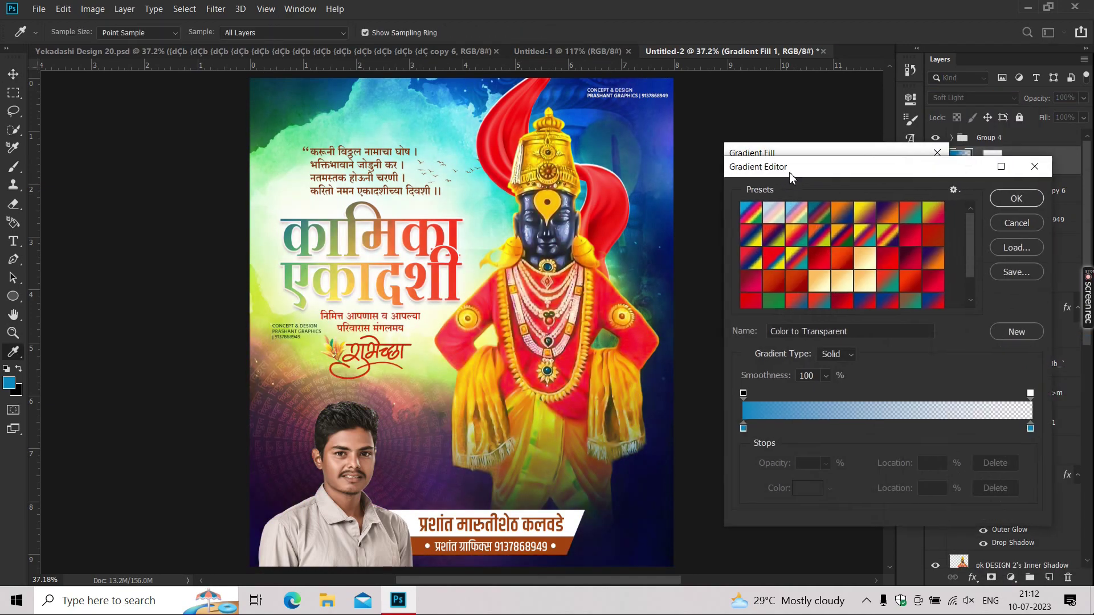
pyautogui.click(814, 210)
pyautogui.click(860, 212)
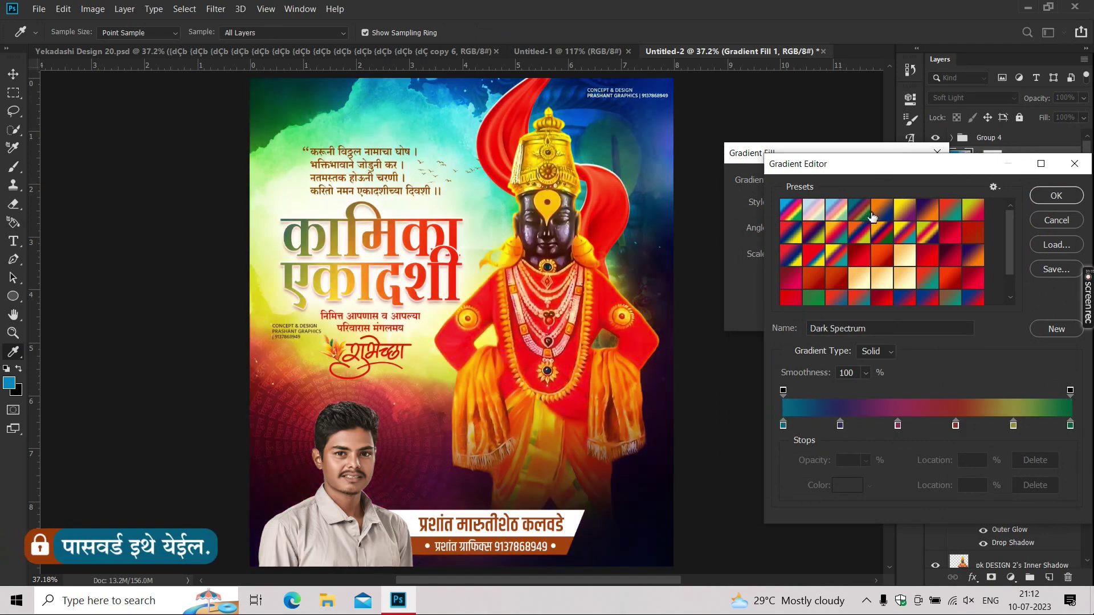
pyautogui.click(882, 217)
pyautogui.click(923, 215)
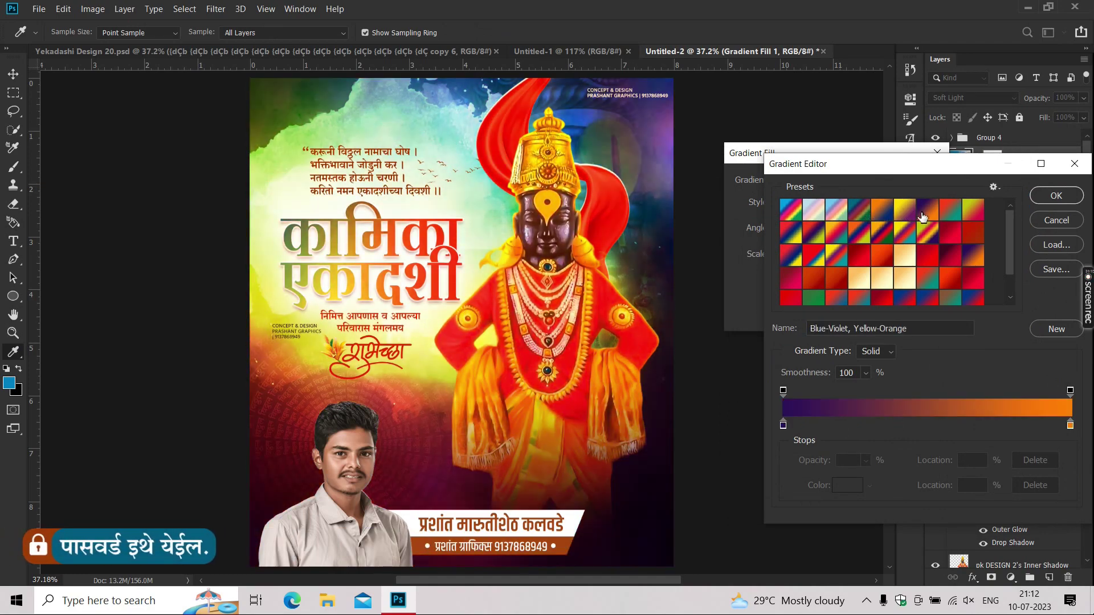
pyautogui.click(972, 215)
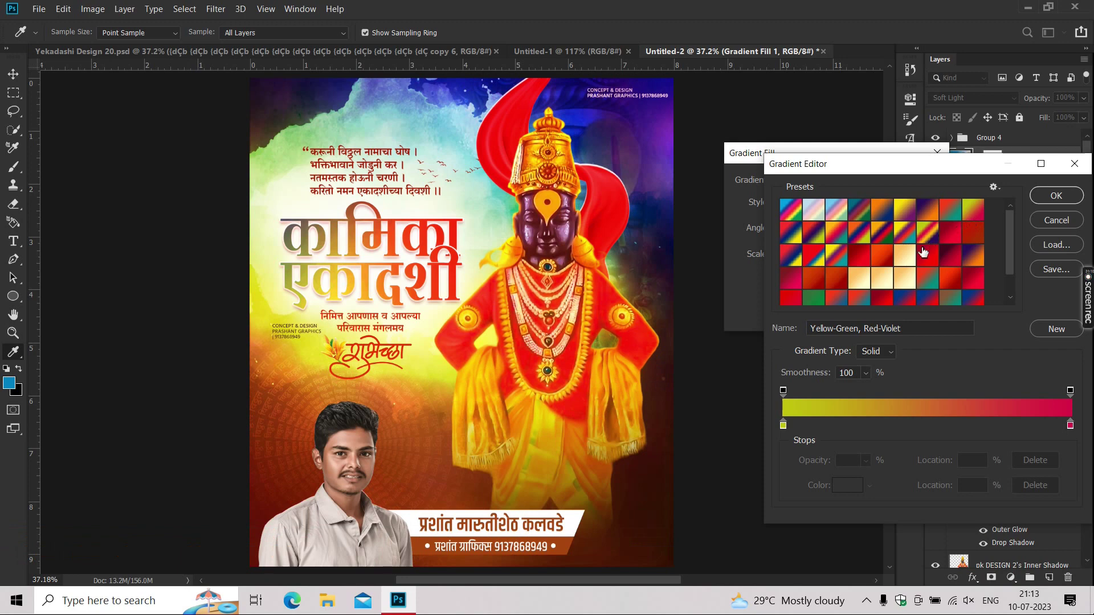
pyautogui.scroll(-1, 923, 252)
pyautogui.click(907, 272)
pyautogui.click(946, 260)
pyautogui.click(949, 294)
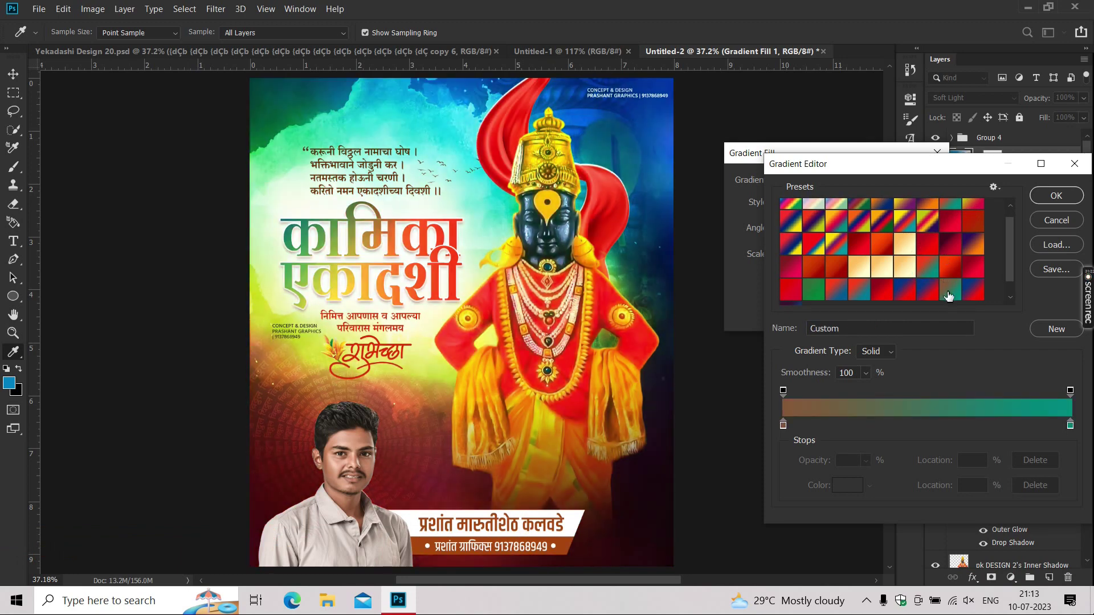
pyautogui.scroll(-1, 848, 288)
pyautogui.click(862, 278)
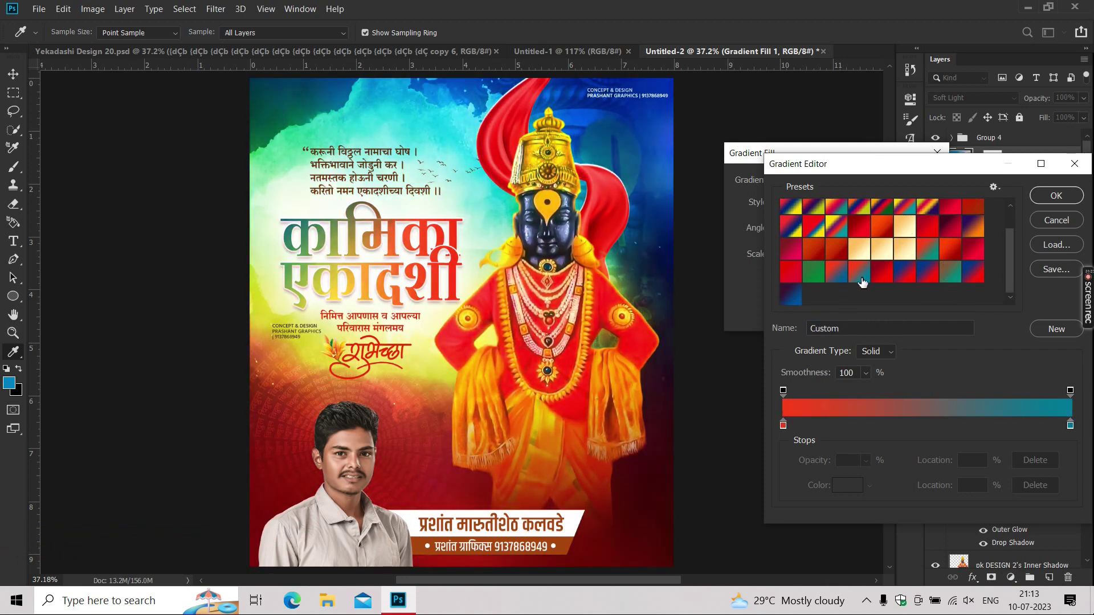
pyautogui.click(881, 271)
pyautogui.click(946, 279)
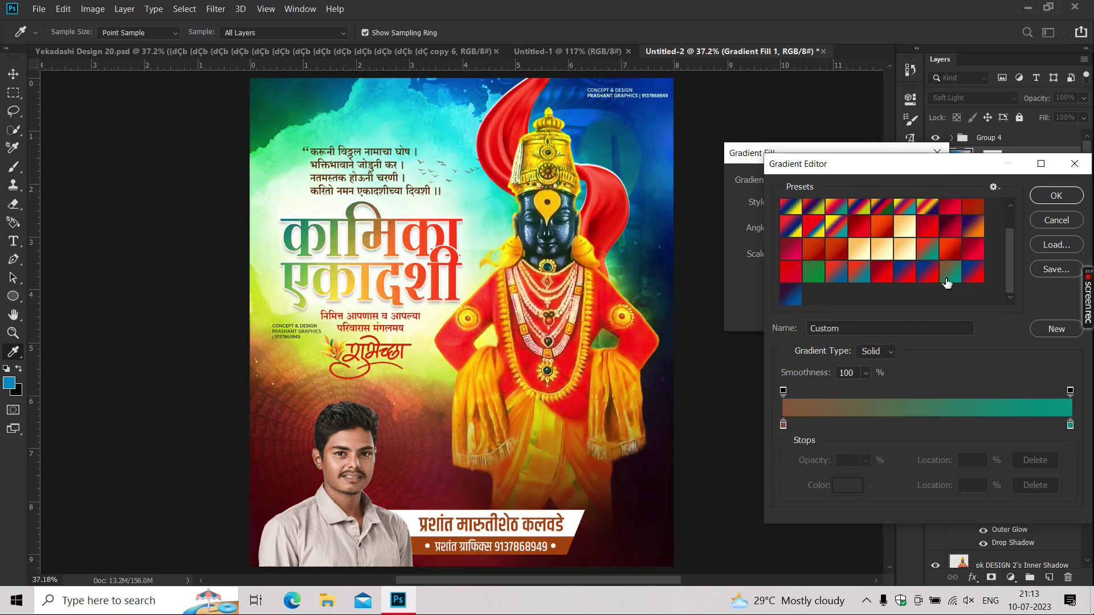
pyautogui.press('Return')
pyautogui.press('Return')
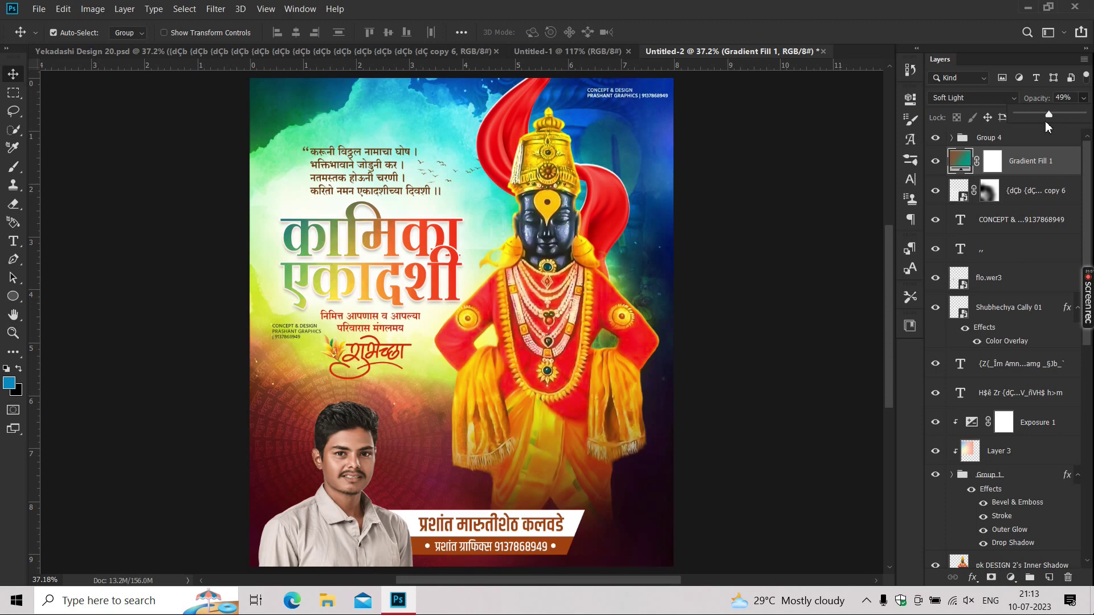
pyautogui.click(252, 155)
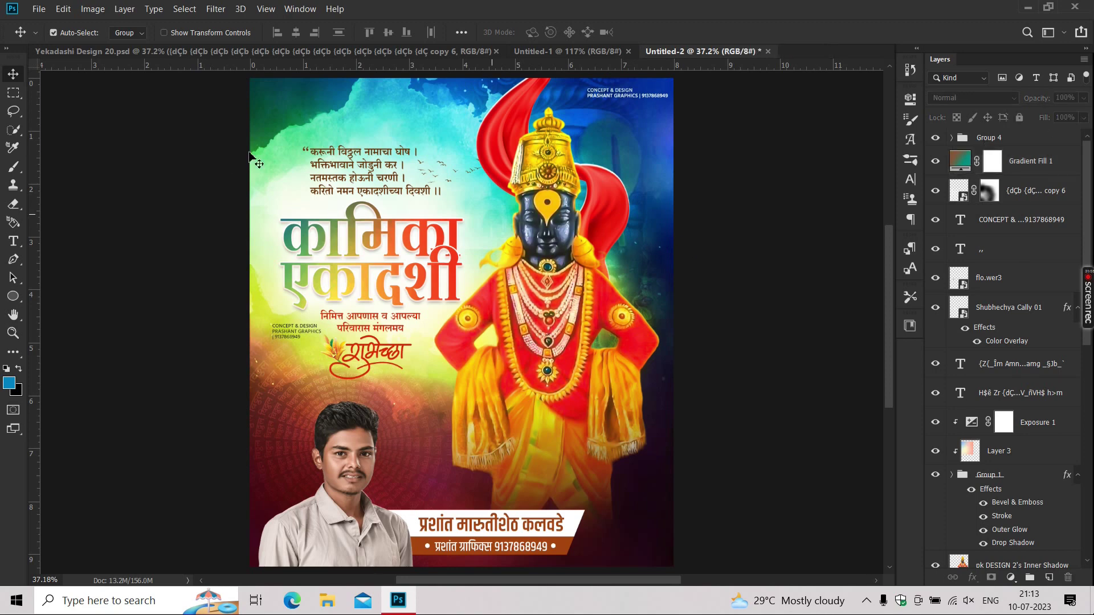
pyautogui.scroll(-5, 989, 513)
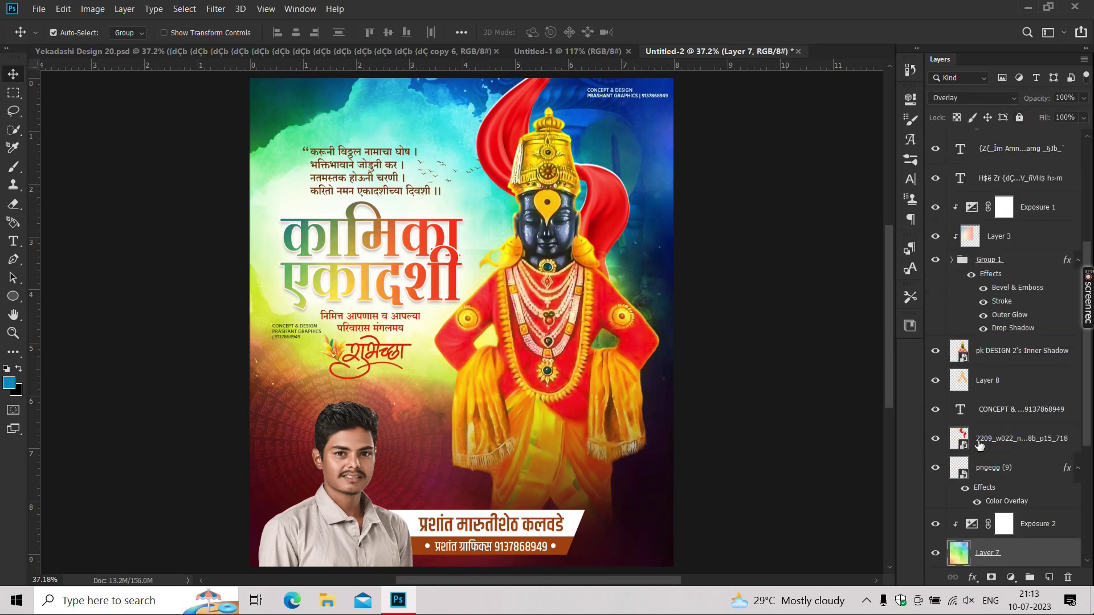
pyautogui.click(989, 552)
pyautogui.scroll(-2, 989, 495)
pyautogui.scroll(-2, 989, 495)
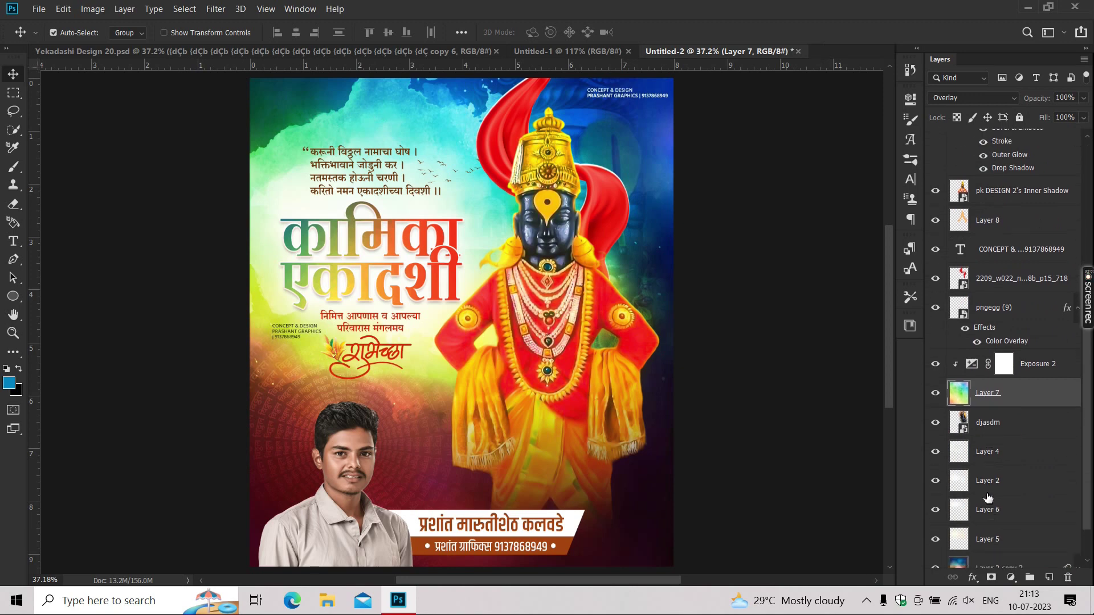
pyautogui.click(936, 447)
pyautogui.click(936, 446)
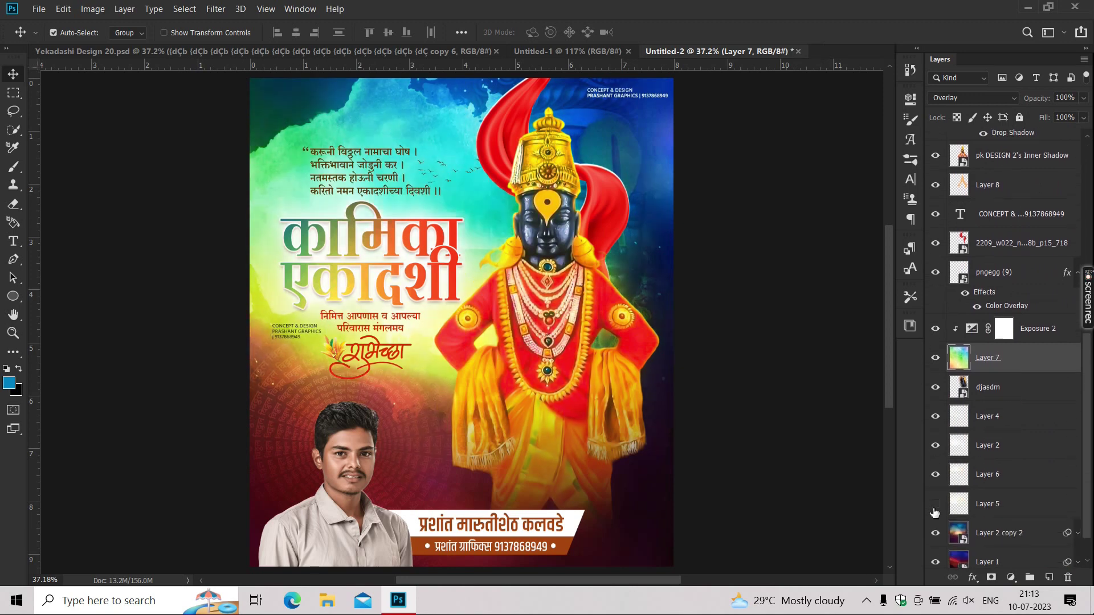
pyautogui.click(935, 417)
pyautogui.click(997, 422)
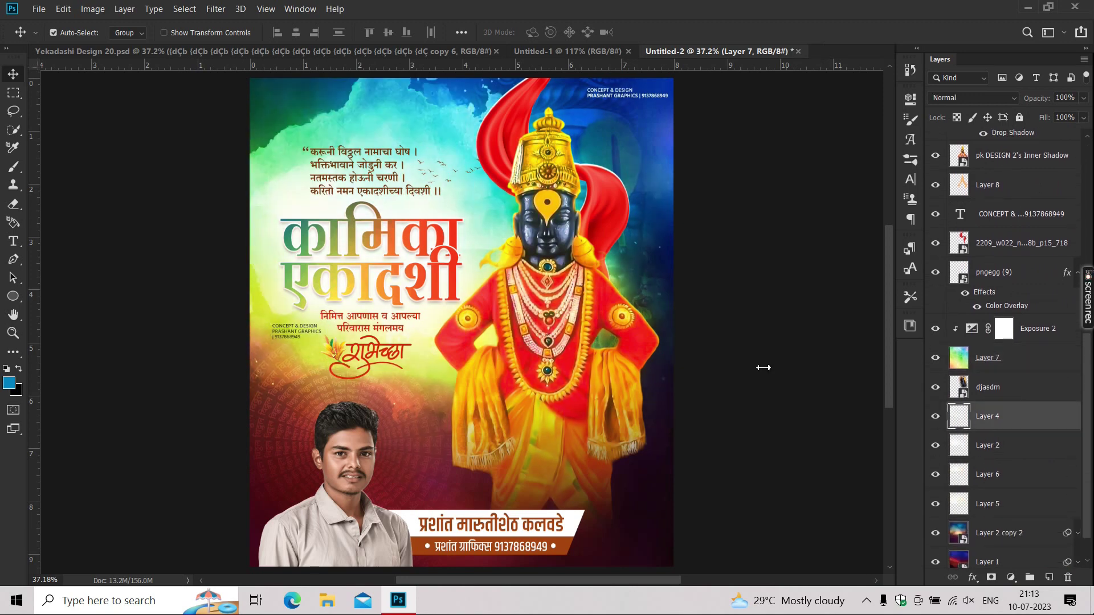
pyautogui.click(216, 9)
pyautogui.click(410, 218)
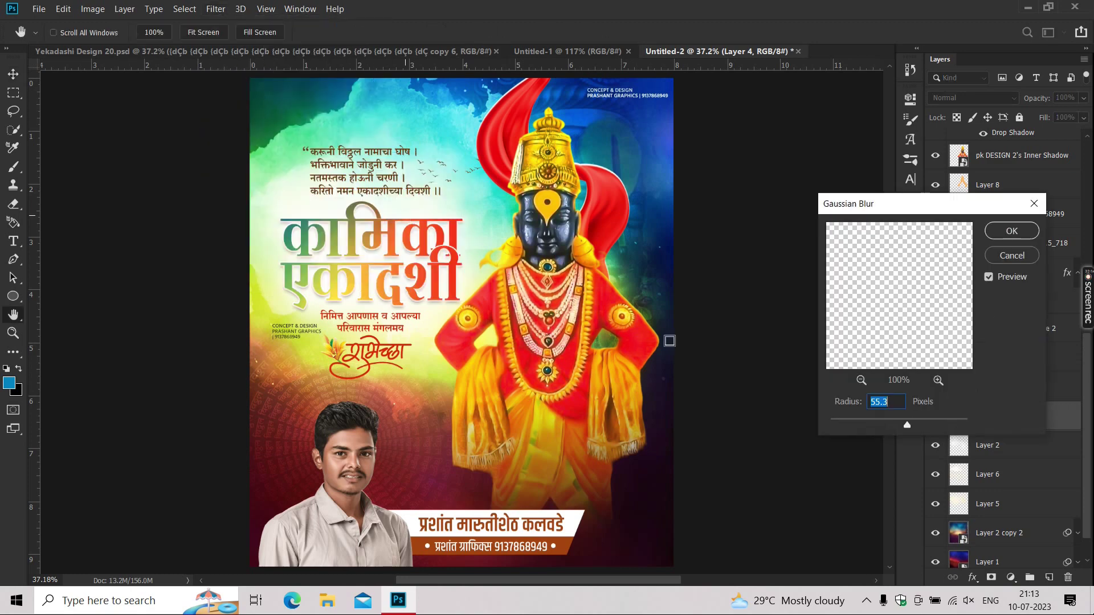
pyautogui.click(865, 425)
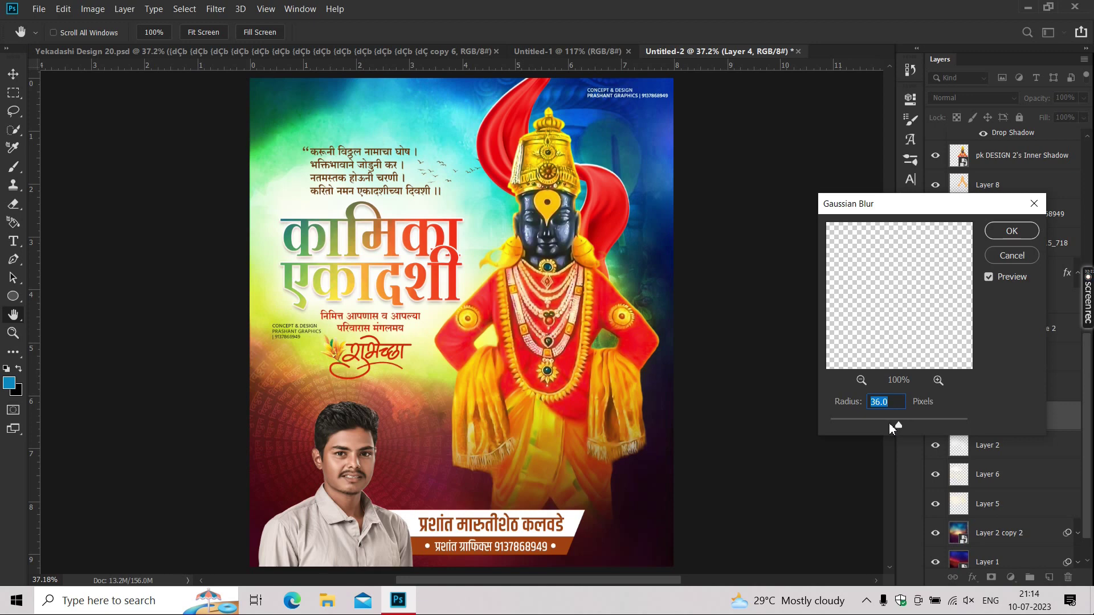
pyautogui.moveTo(889, 423); pyautogui.dragTo(812, 406)
pyautogui.press('Return')
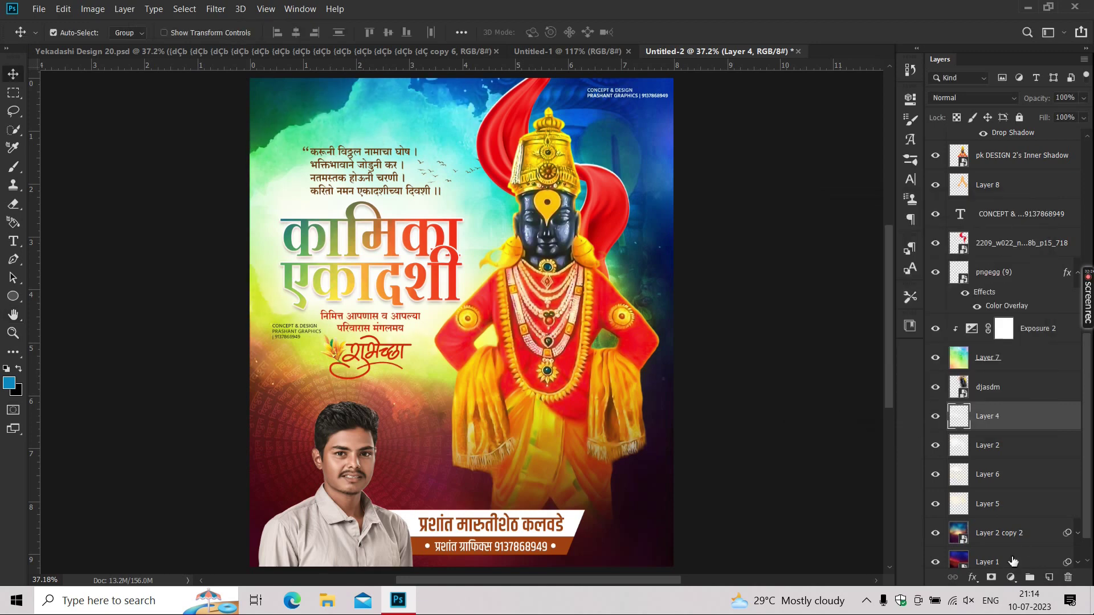
# Add a new empty Layer 9 above the „ quote-mark layer.
pyautogui.scroll(4, 997, 285)
pyautogui.scroll(4, 997, 285)
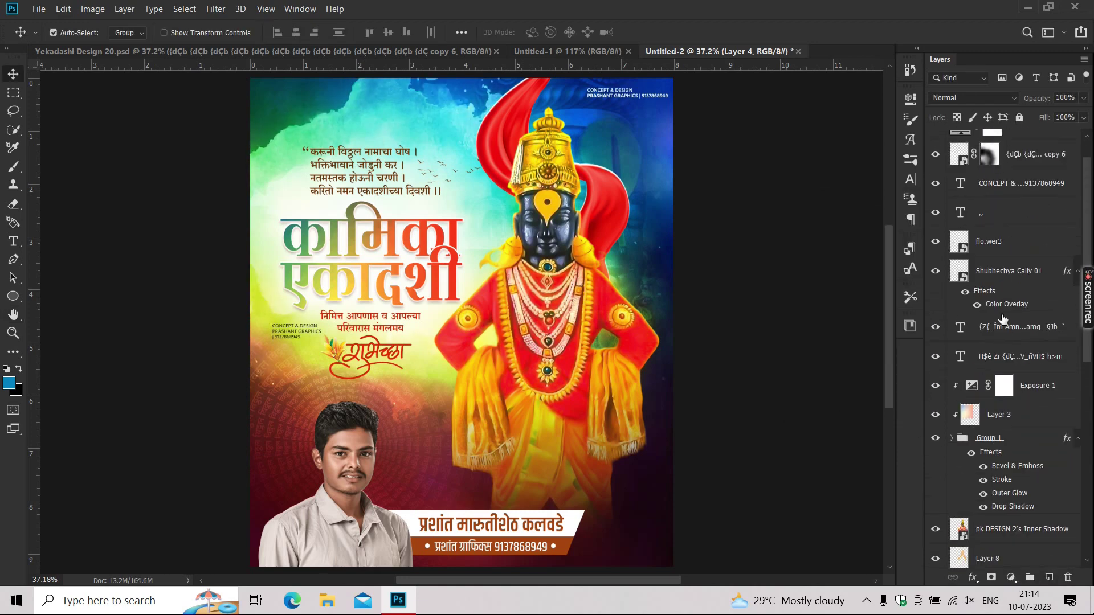
pyautogui.scroll(3, 997, 283)
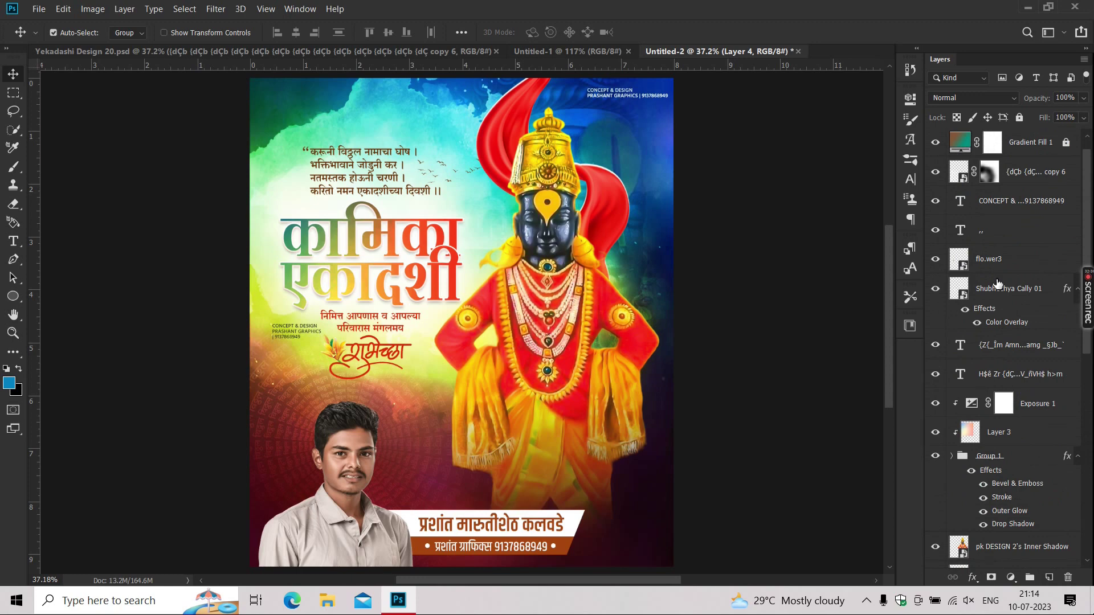
pyautogui.click(1004, 240)
pyautogui.hotkey('ctrl', 'shift', 'alt', 'n')
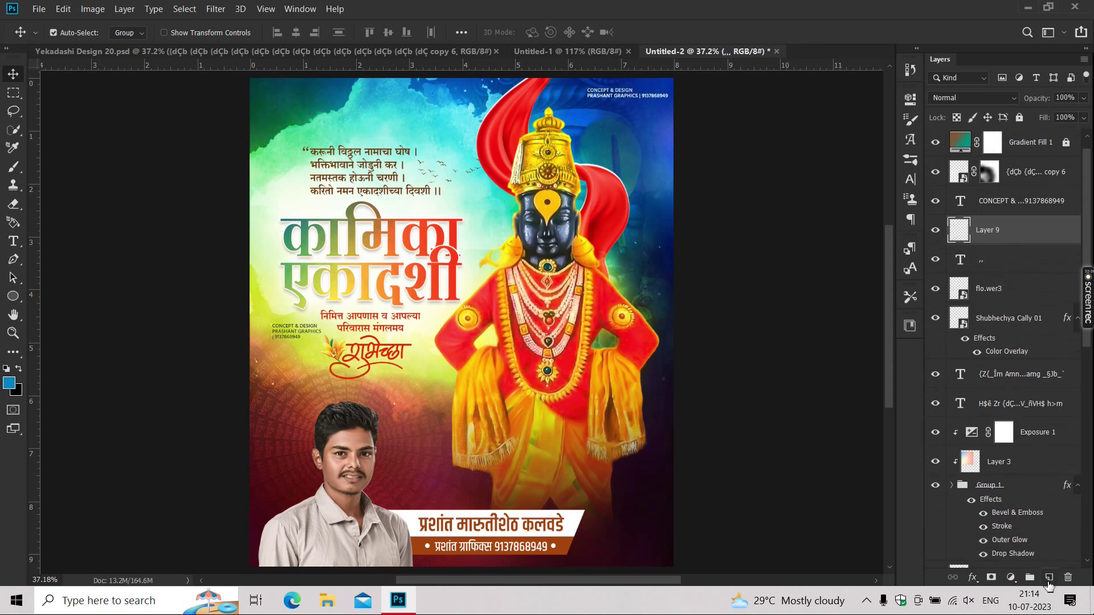
# Choose a large 3000 px splash brush from the 26 num folder.
pyautogui.press('b')
pyautogui.rightClick(80, 154)
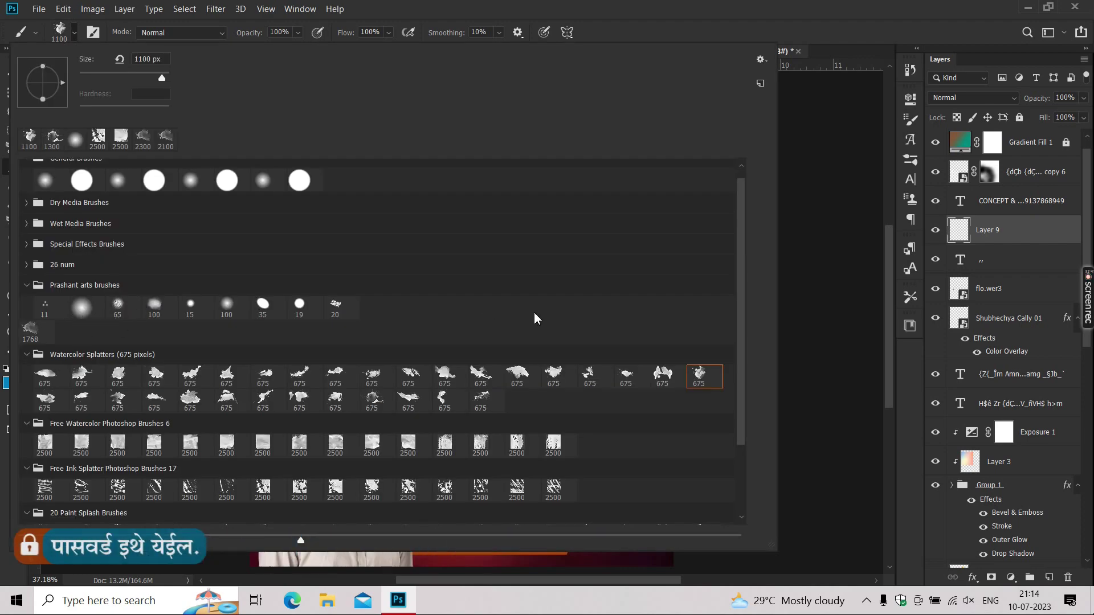
pyautogui.click(27, 265)
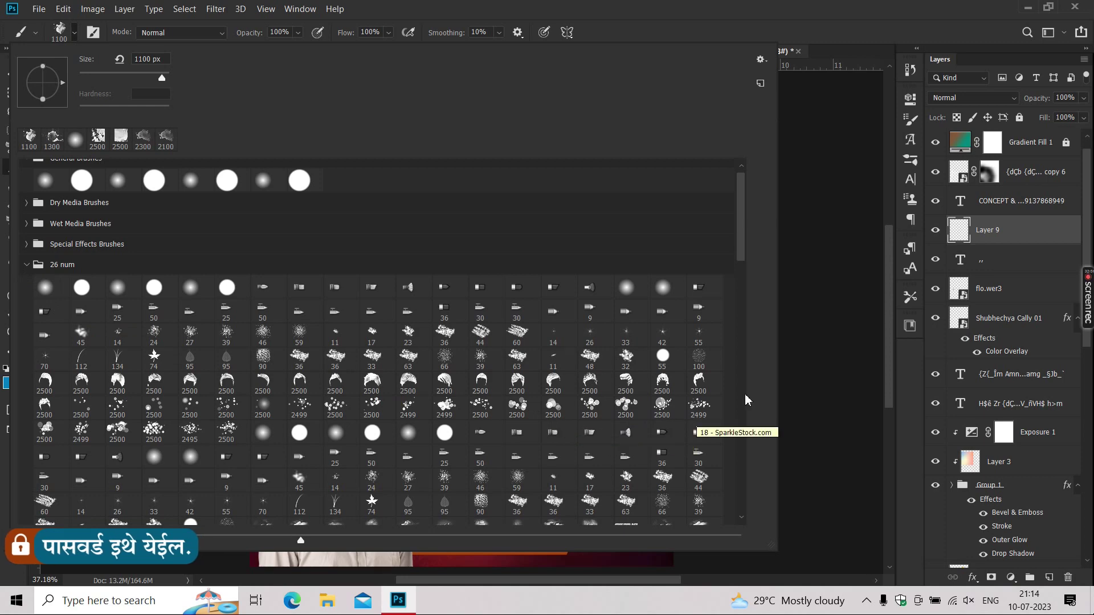
pyautogui.press('Return')
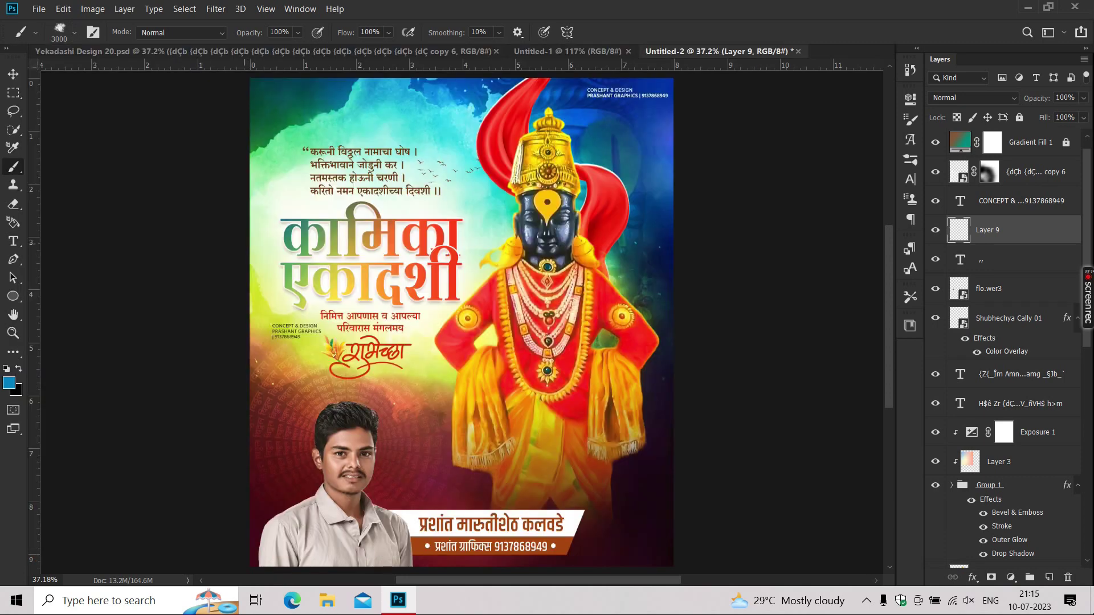
# Paint white smoky strokes along the poster's left, bottom and right edges.
pyautogui.click(8, 383)
pyautogui.click(1038, 225)
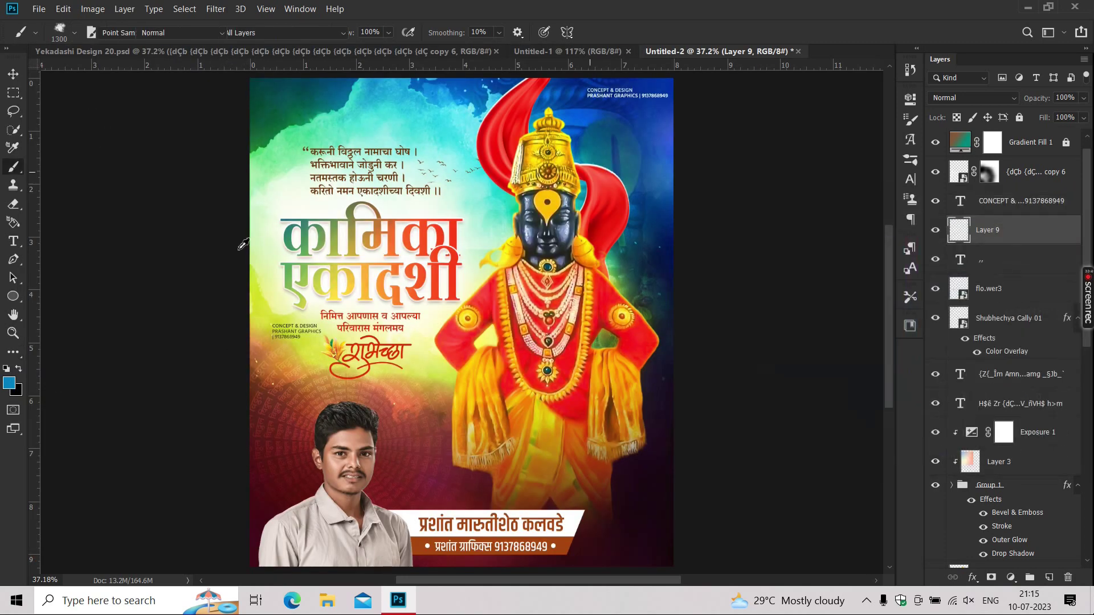
pyautogui.scroll(-2, 156, 244)
pyautogui.press('[')
pyautogui.moveTo(162, 316); pyautogui.dragTo(247, 541)
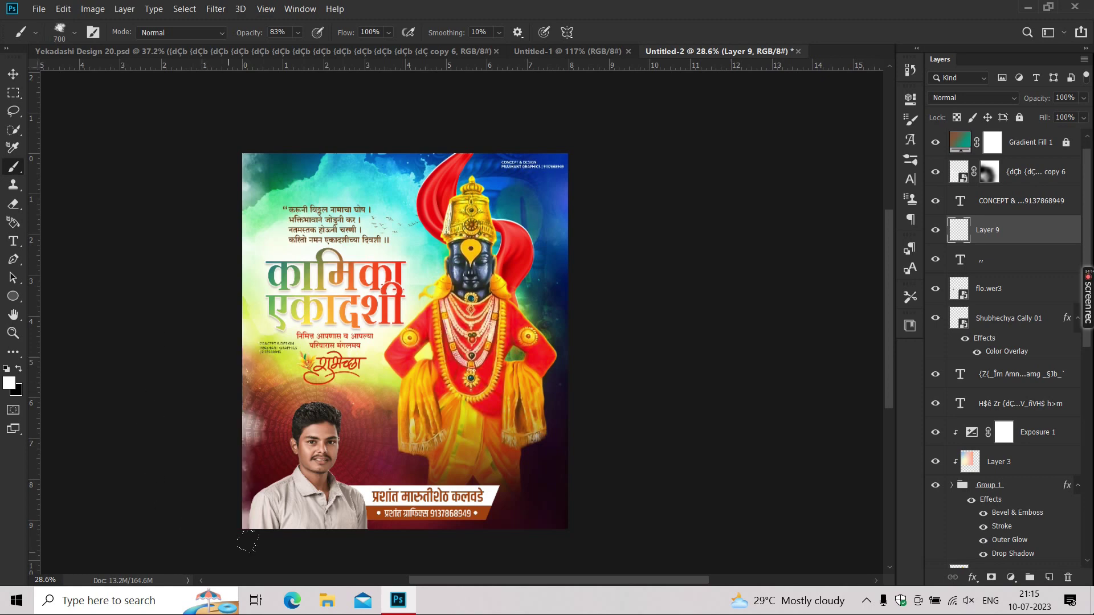
pyautogui.press(']')
pyautogui.moveTo(325, 520); pyautogui.dragTo(571, 279)
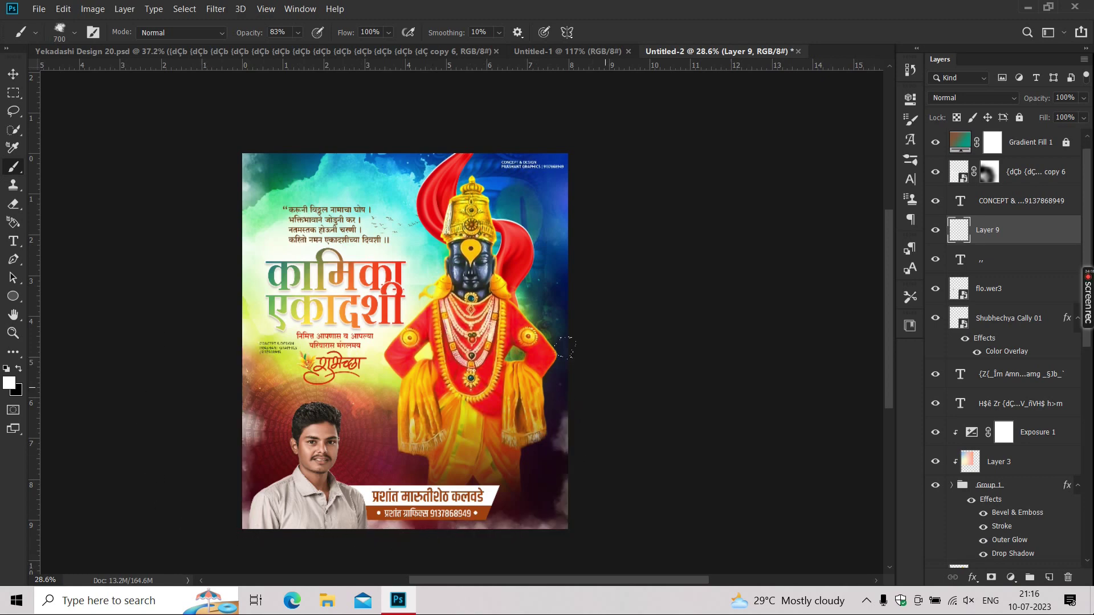
pyautogui.press(']')
pyautogui.press(']')
pyautogui.scroll(-2, 632, 276)
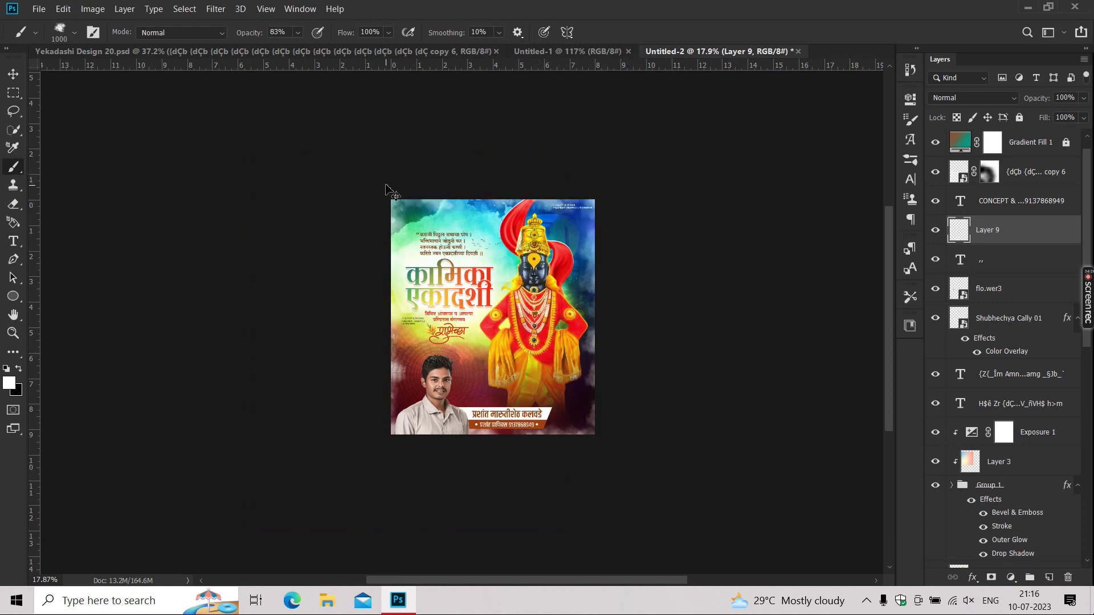
# Gaussian-blur the white strokes about 24.9 px and fade Layer 9 to 26% opacity.
pyautogui.press('v')
pyautogui.scroll(2, 353, 137)
pyautogui.click(215, 8)
pyautogui.click(411, 211)
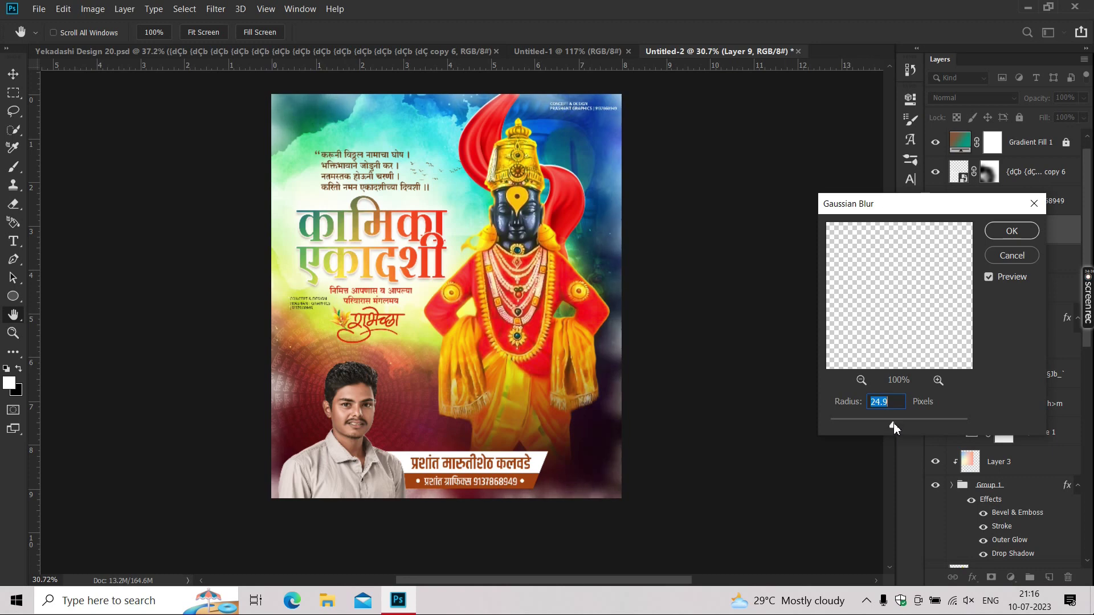
pyautogui.press('Return')
pyautogui.click(1084, 97)
pyautogui.moveTo(1085, 114); pyautogui.dragTo(1033, 113)
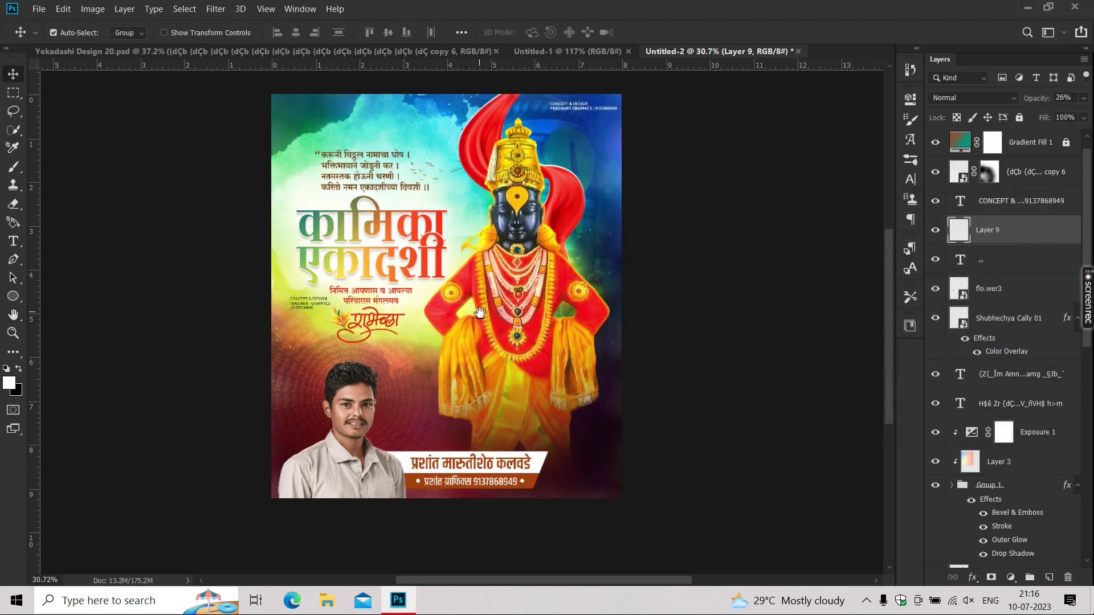
pyautogui.scroll(1, 480, 312)
pyautogui.scroll(2, 439, 111)
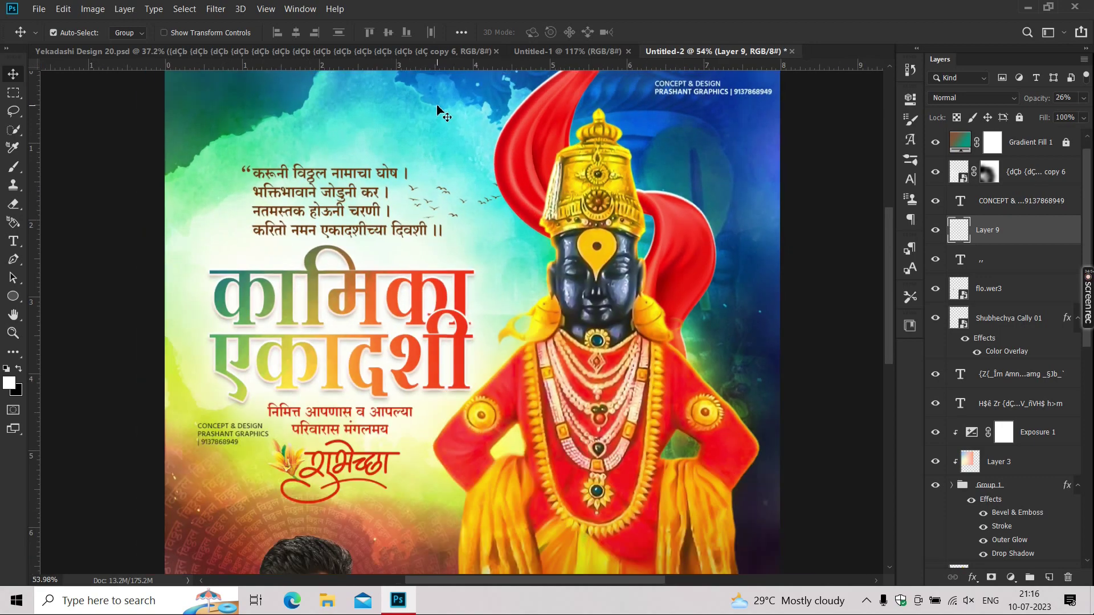
pyautogui.press('f')
pyautogui.press('f')
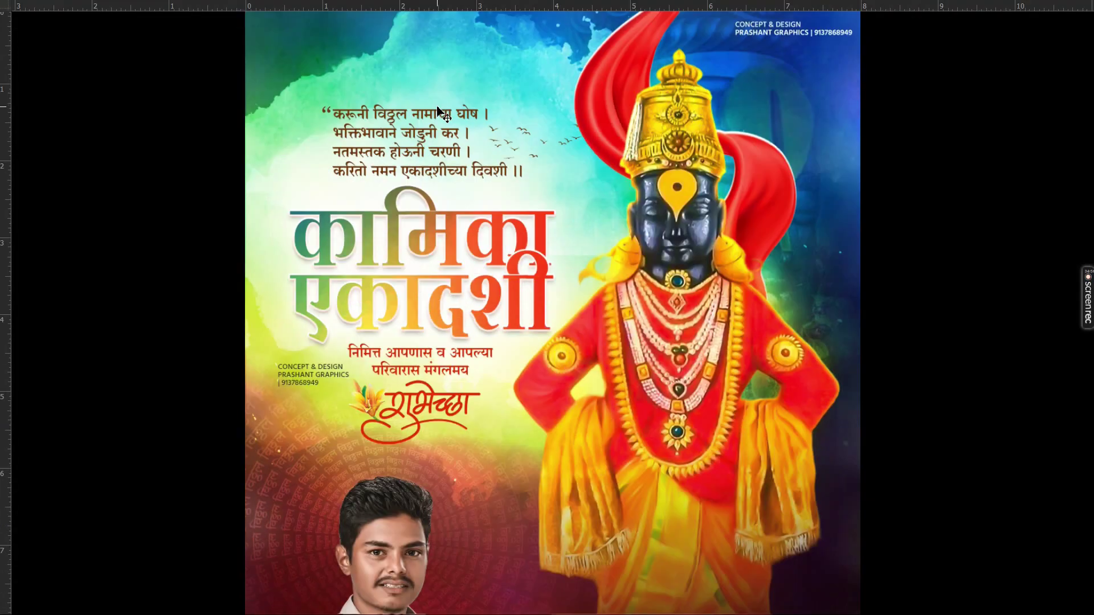
pyautogui.scroll(2, 441, 113)
pyautogui.scroll(2, 420, 139)
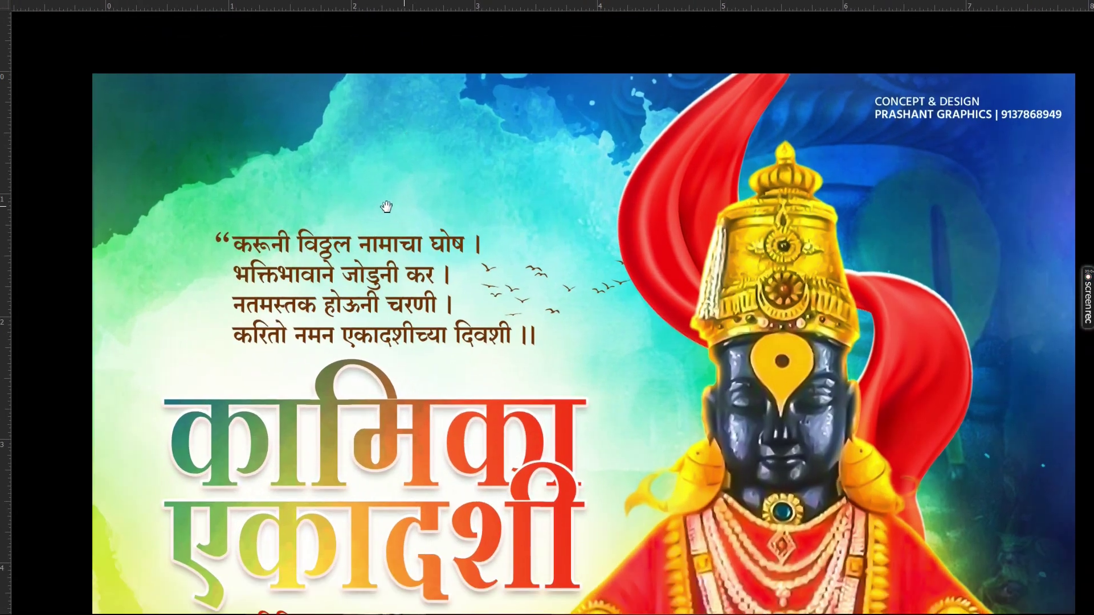
pyautogui.moveTo(386, 206)
pyautogui.mouseDown()
pyautogui.moveTo(212, 497)
pyautogui.moveTo(211, 368)
pyautogui.mouseUp()
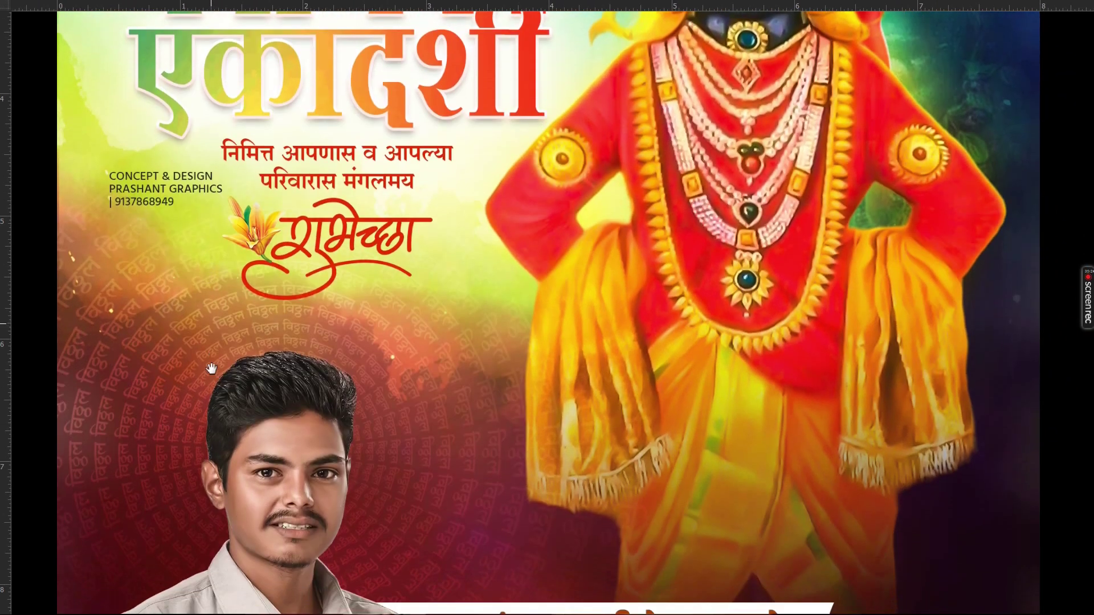
pyautogui.moveTo(190, 454); pyautogui.dragTo(188, 245)
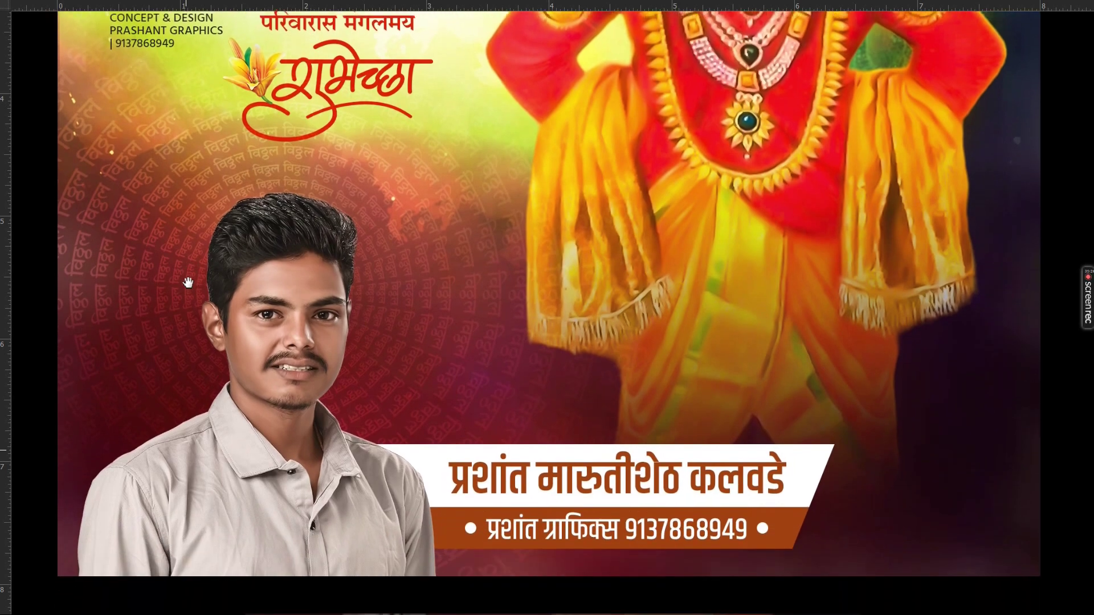
pyautogui.scroll(5, 177, 203)
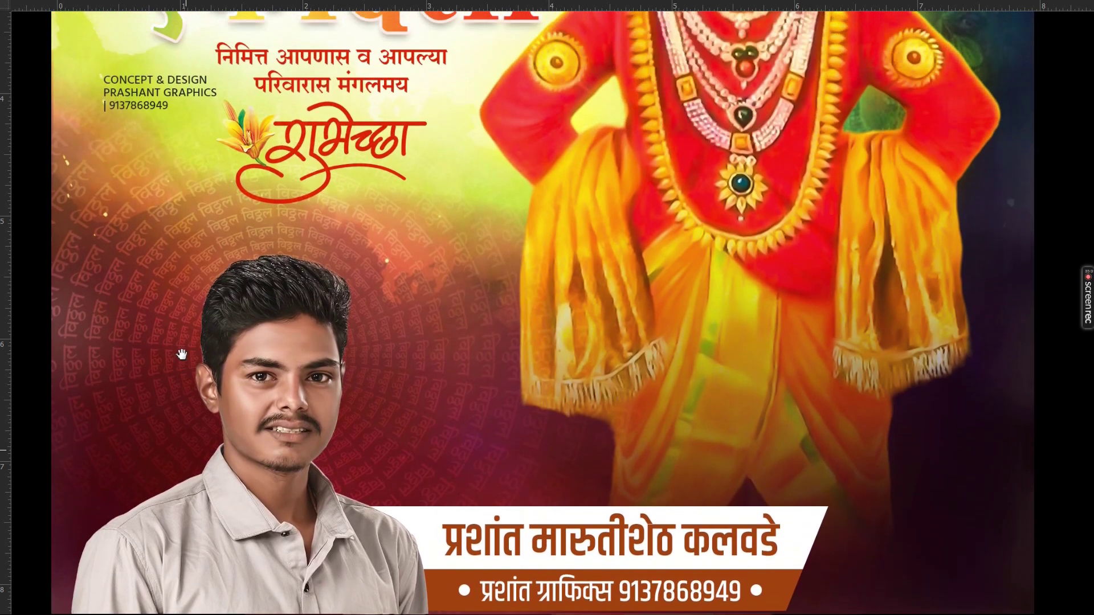
pyautogui.scroll(3, 178, 203)
pyautogui.scroll(5, 188, 262)
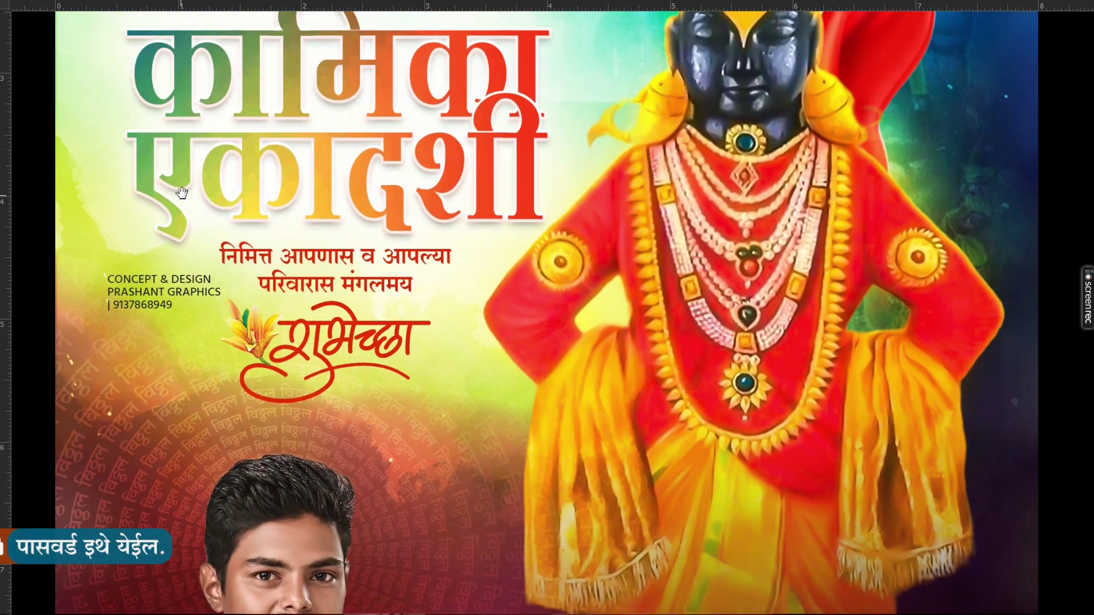
pyautogui.scroll(2, 198, 327)
pyautogui.scroll(1, 194, 337)
pyautogui.scroll(2, 191, 345)
pyautogui.scroll(3, 187, 353)
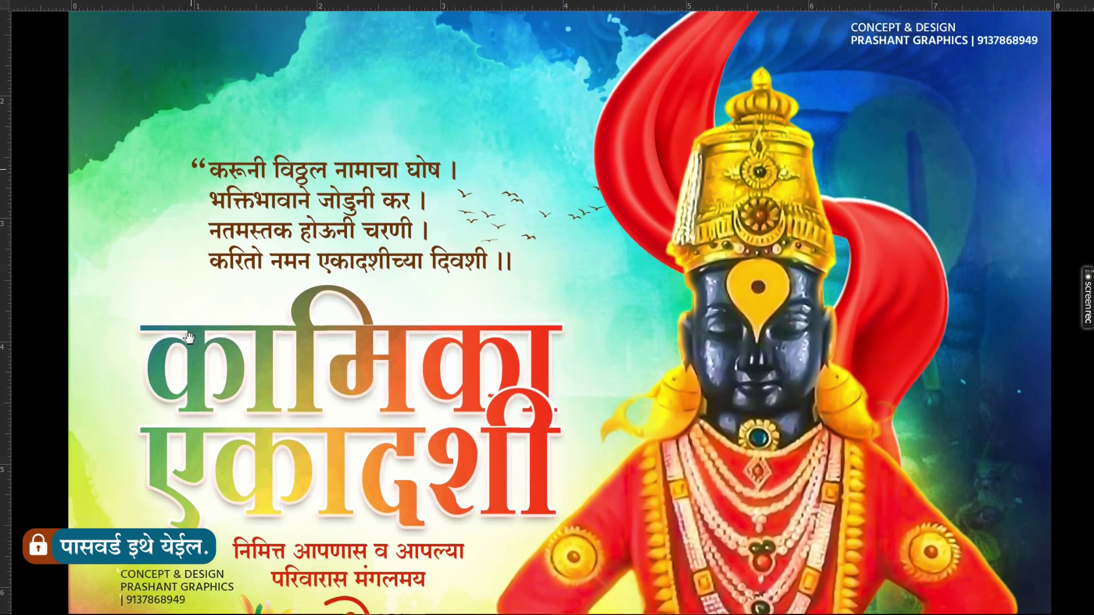
pyautogui.scroll(6, 181, 365)
pyautogui.scroll(-1, 186, 330)
pyautogui.scroll(-2, 194, 274)
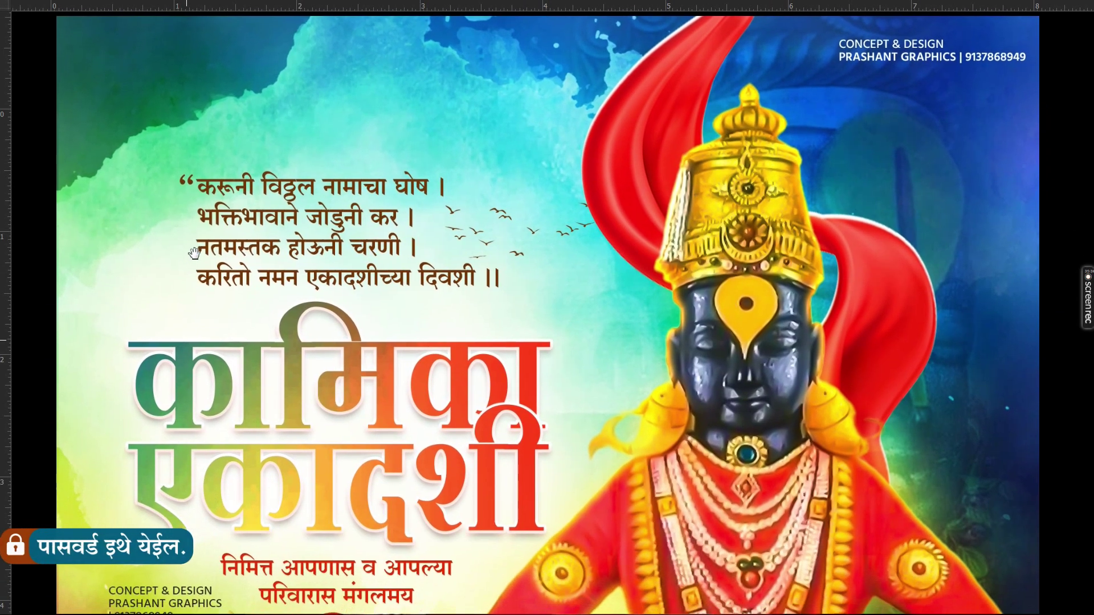
pyautogui.scroll(-2, 198, 252)
pyautogui.scroll(-4, 203, 254)
pyautogui.scroll(-4, 208, 256)
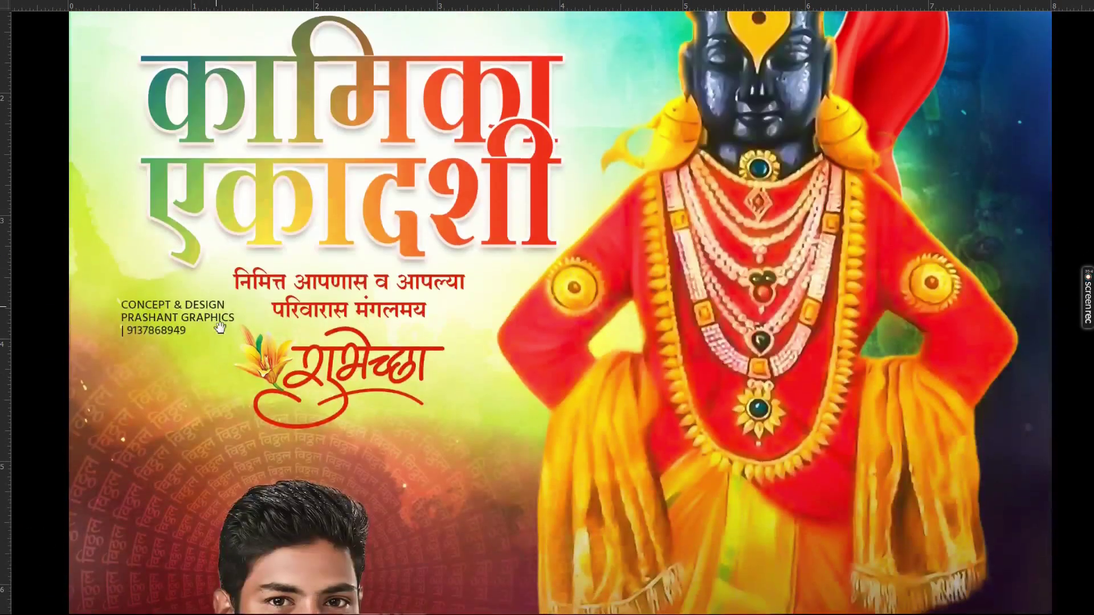
pyautogui.scroll(-3, 213, 257)
pyautogui.scroll(-3, 213, 257)
pyautogui.hotkey('ctrl', '0')
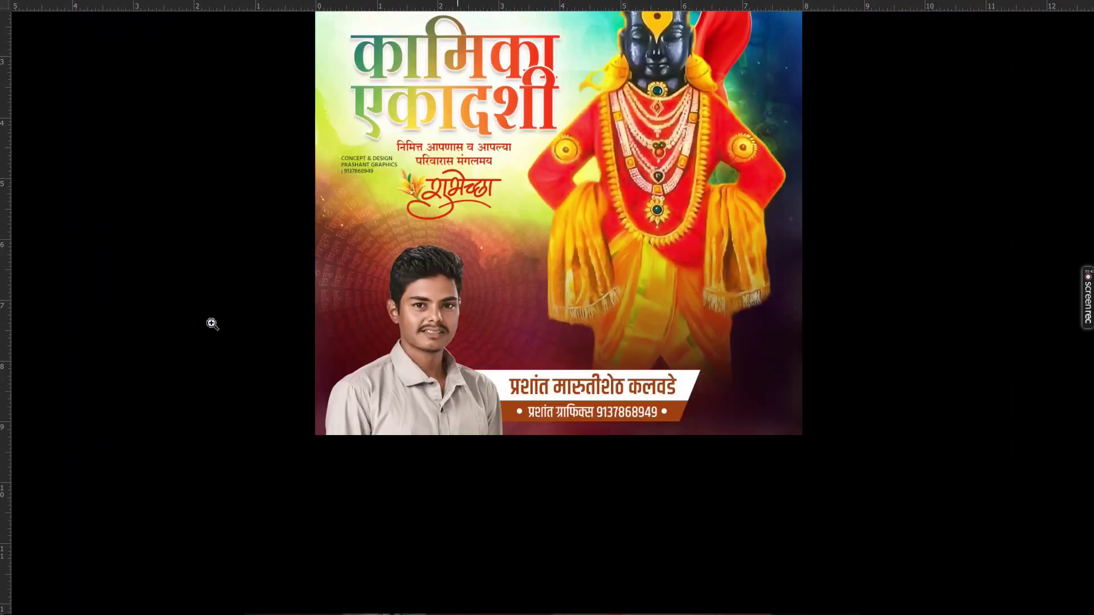
pyautogui.press('f')
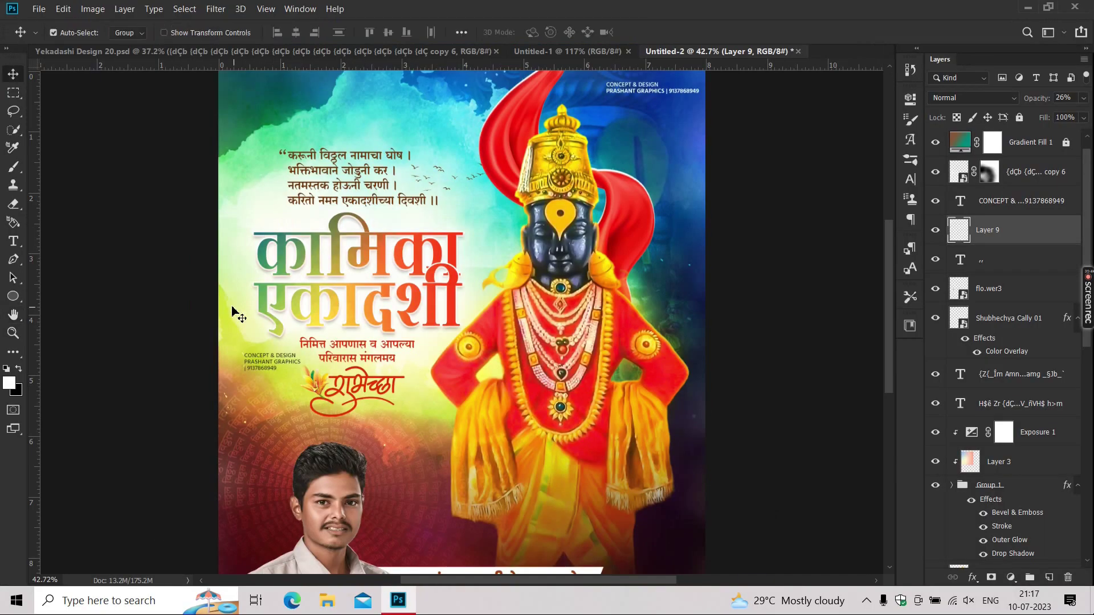